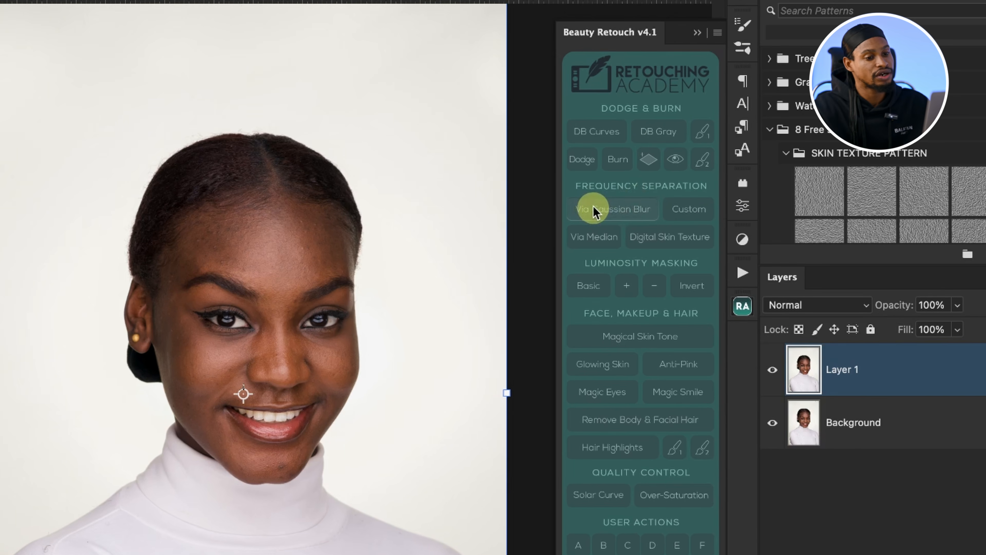
Step: Run frequency separation via Gaussian Blur from the Beauty Retouch panel with a 10 pixel radius
{"action": "left_click", "coordinate": [591, 207]}
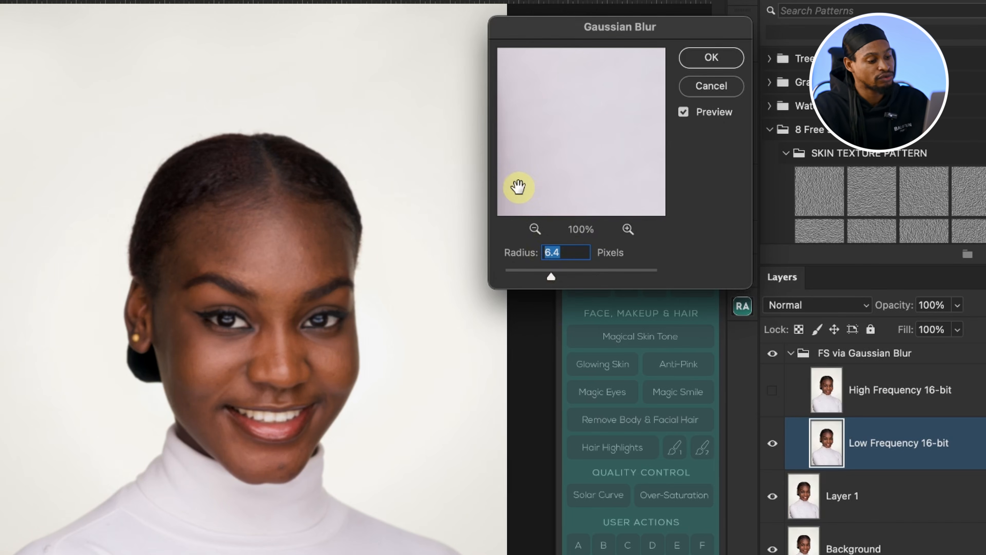
{"action": "type", "text": "10"}
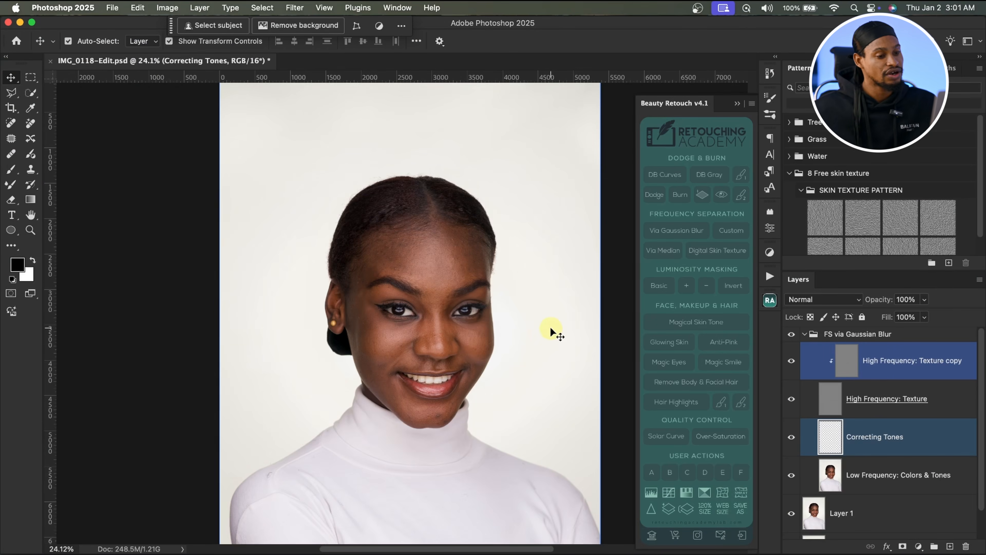
Step: Zoom into the face and collapse the Beauty Retouch panel
{"action": "key", "text": "z"}
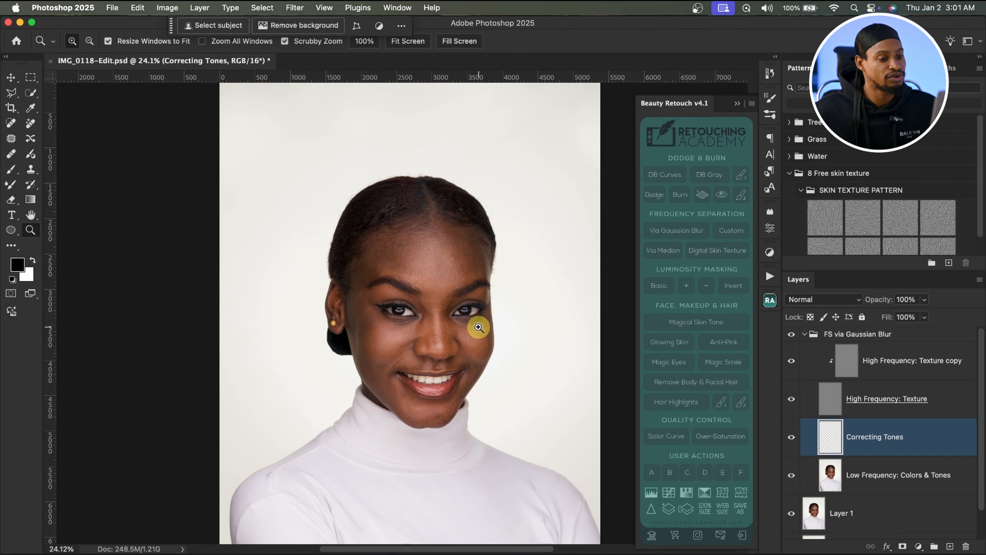
{"action": "left_click_drag", "start_coordinate": [473, 326], "coordinate": [491, 311]}
{"action": "key", "text": "v"}
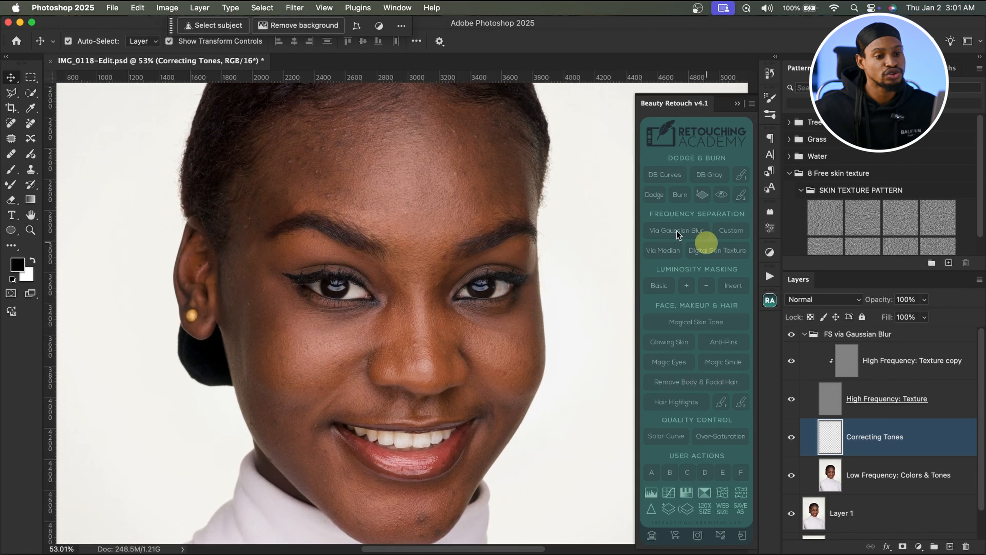
{"action": "left_click", "coordinate": [737, 105]}
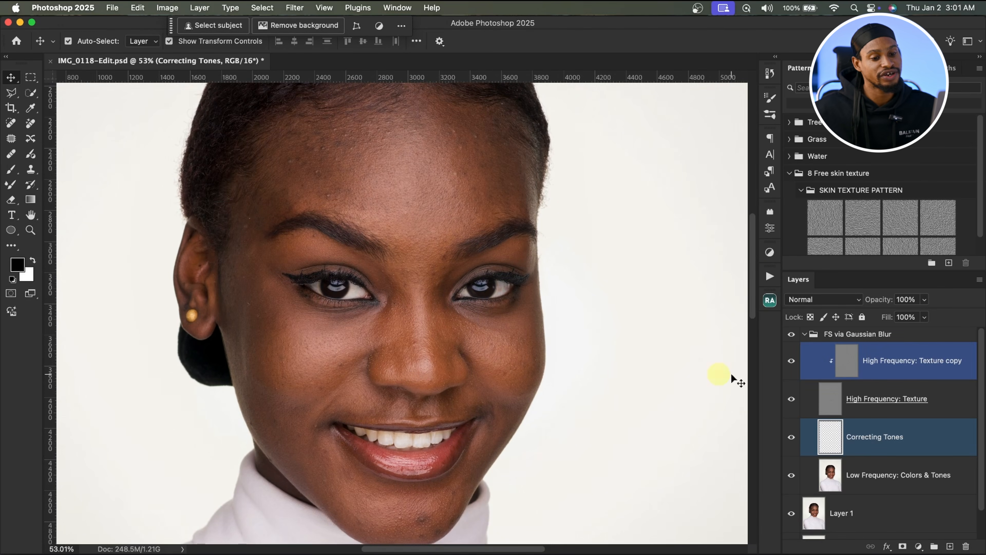
Step: Examine each frequency separation layer in turn: low frequency, correcting tones, high frequency texture and its copy
{"action": "left_click", "coordinate": [819, 384], "text": "shift"}
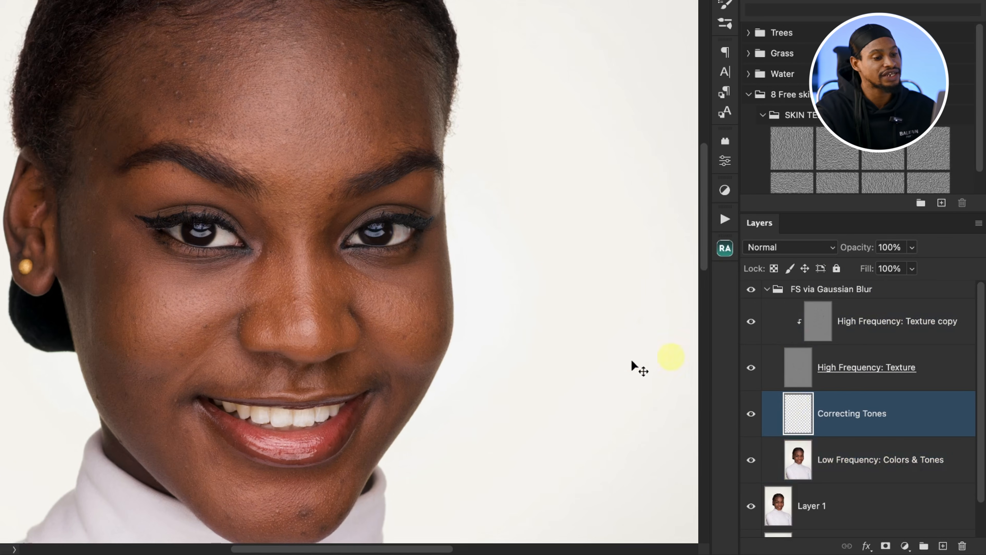
{"action": "left_click", "coordinate": [853, 454], "text": "shift"}
{"action": "left_click", "coordinate": [846, 452]}
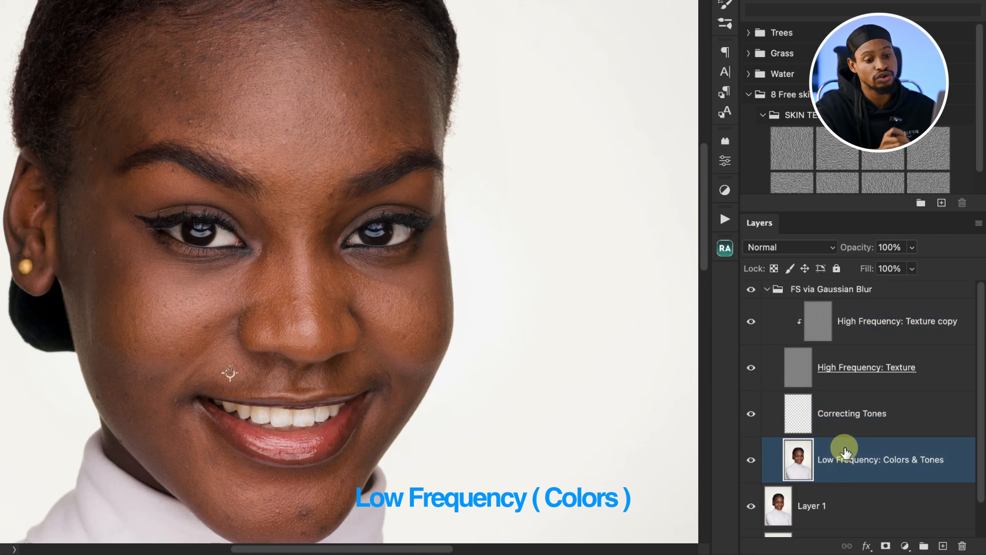
{"action": "left_click", "coordinate": [849, 414], "text": "shift"}
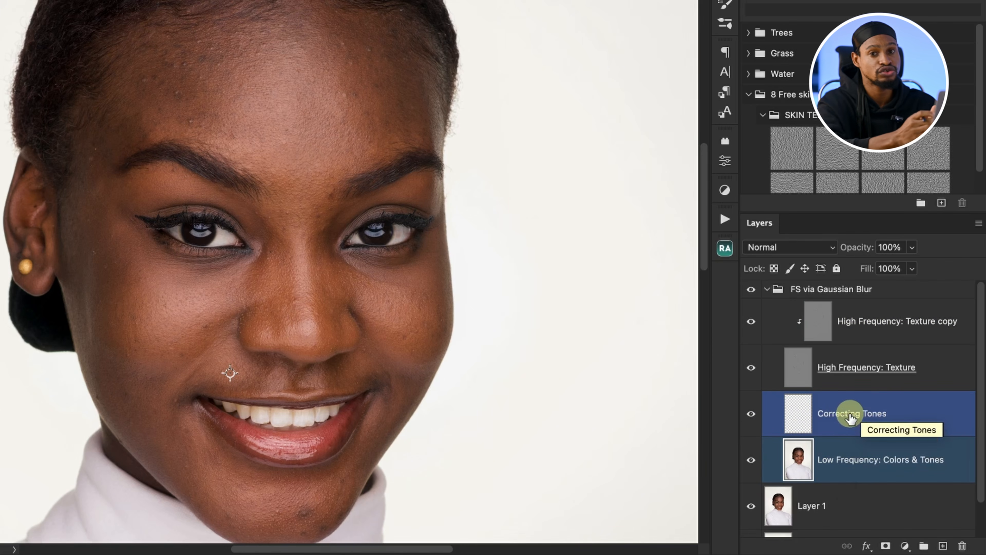
{"action": "left_click", "coordinate": [848, 378]}
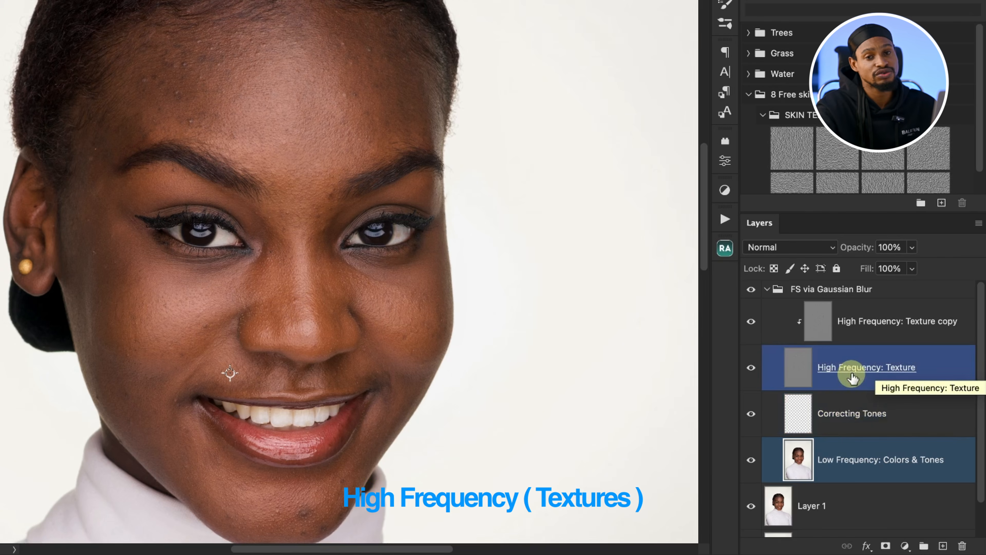
{"action": "left_click", "coordinate": [829, 326]}
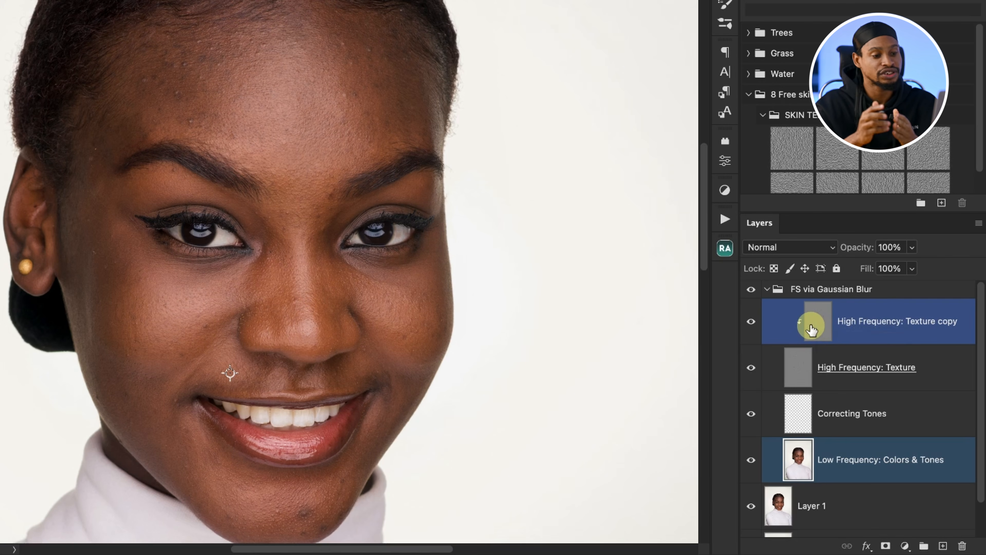
Step: Select the High Frequency: Texture copy layer and set up the Clone Stamp tool with a Soft Round brush, Normal mode and Current Layer sampling
{"action": "left_click_drag", "start_coordinate": [347, 161], "coordinate": [287, 182]}
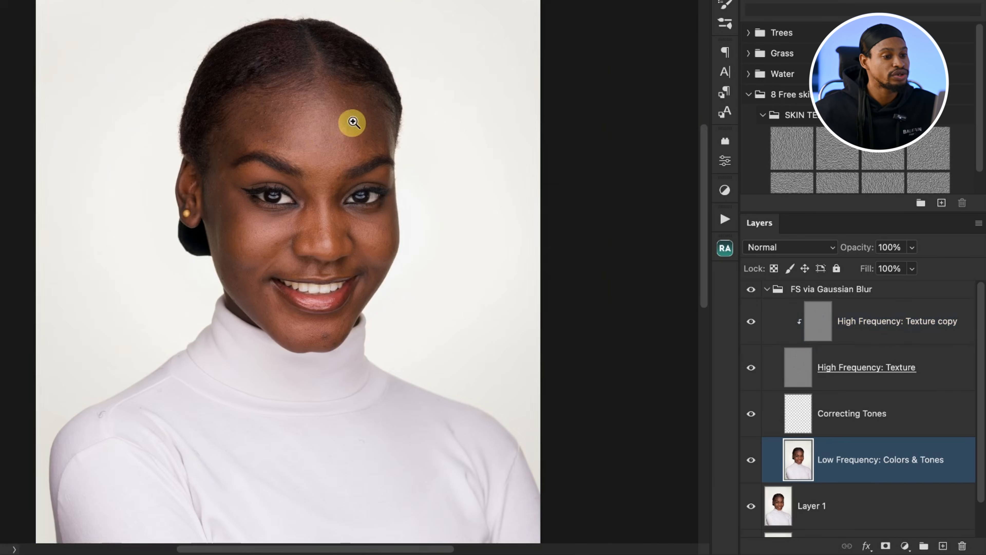
{"action": "left_click_drag", "start_coordinate": [354, 118], "coordinate": [419, 107]}
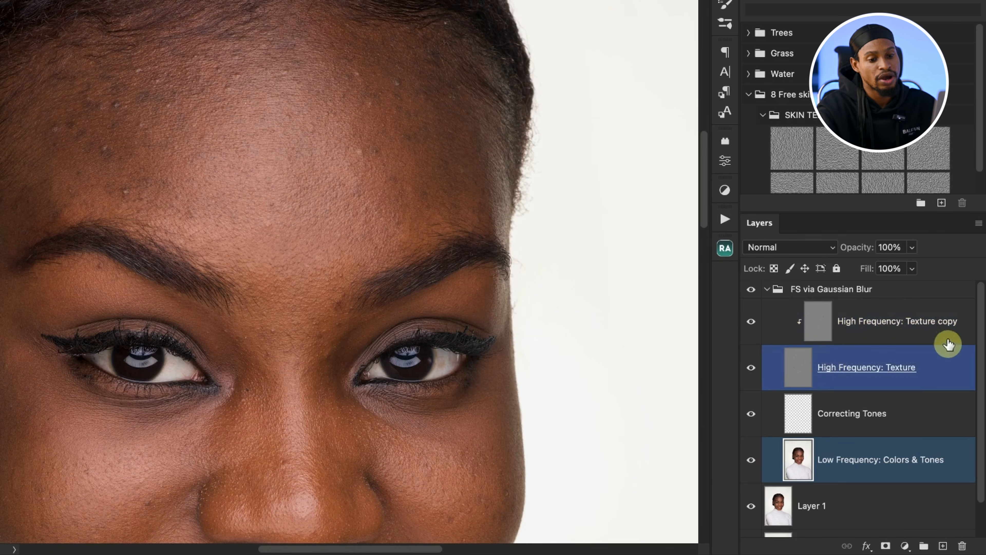
{"action": "left_click", "coordinate": [879, 322]}
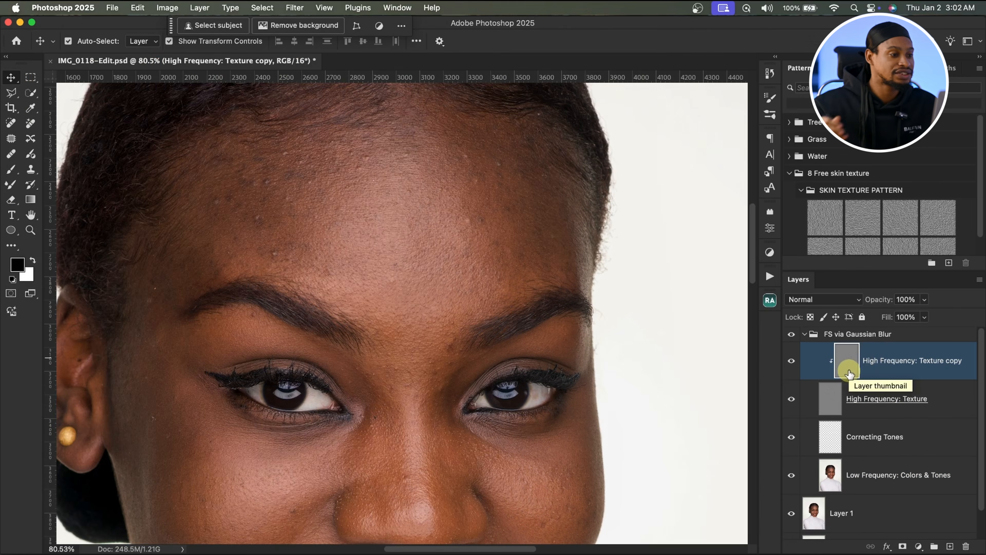
{"action": "left_click", "coordinate": [31, 171]}
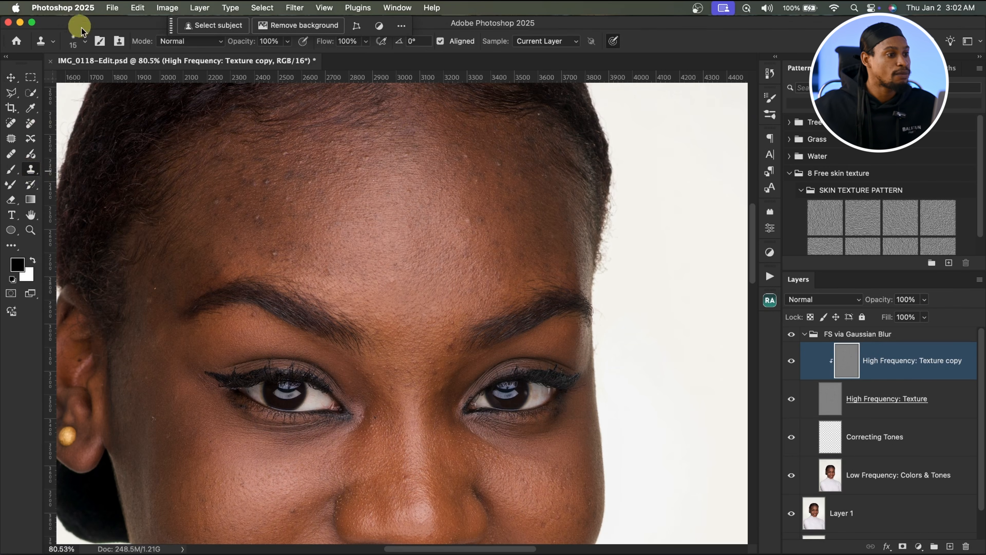
{"action": "left_click", "coordinate": [85, 41]}
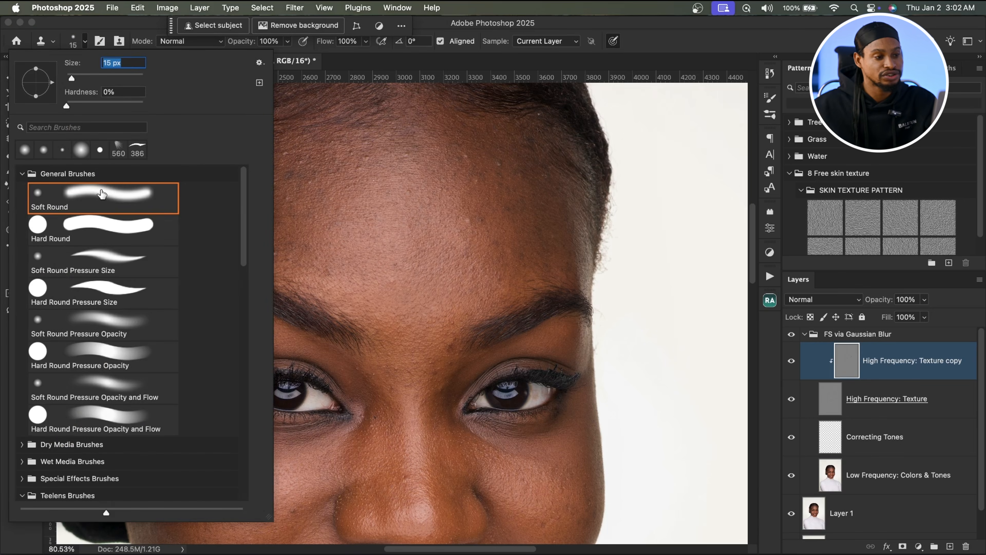
{"action": "key", "text": "Return"}
{"action": "left_click", "coordinate": [183, 44]}
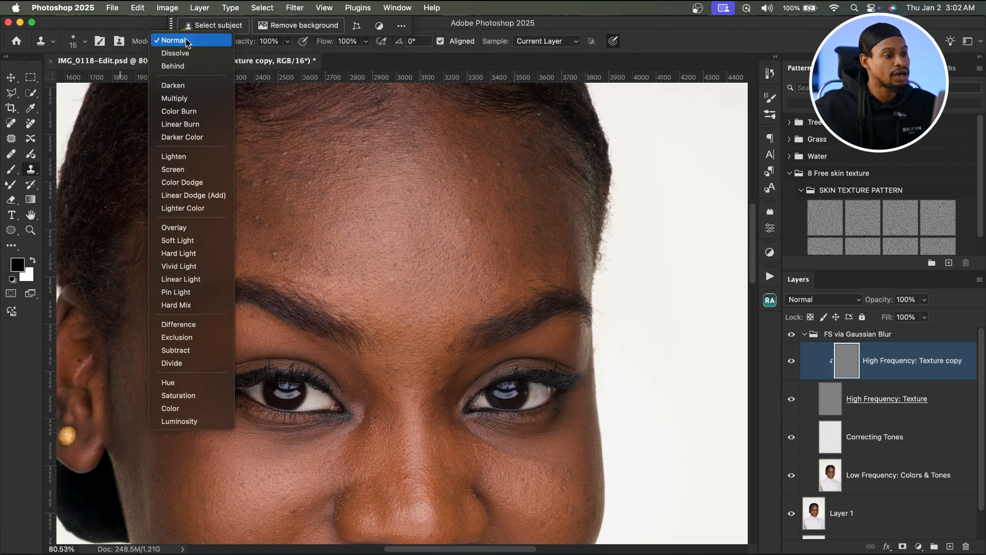
{"action": "left_click", "coordinate": [186, 40]}
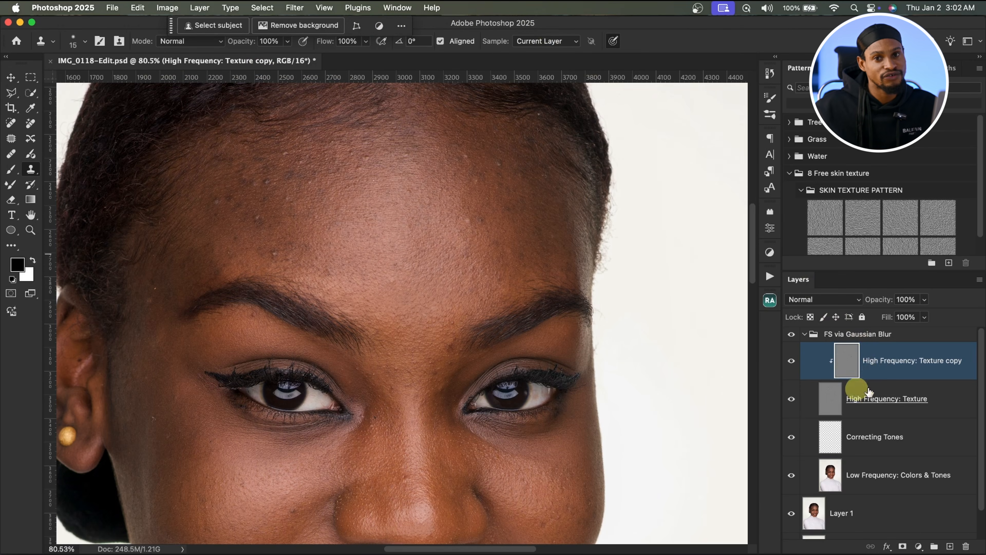
{"action": "left_click", "coordinate": [553, 45]}
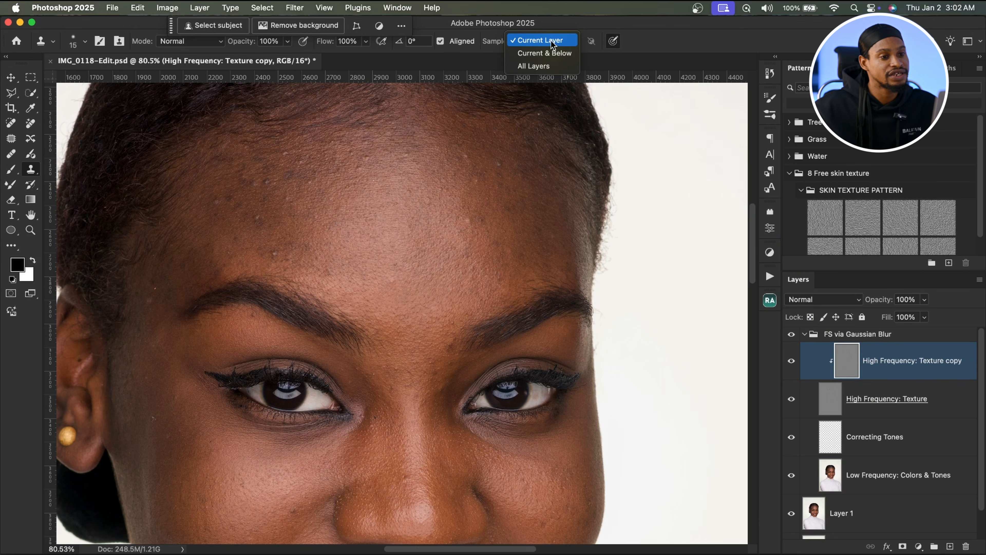
{"action": "left_click", "coordinate": [553, 43]}
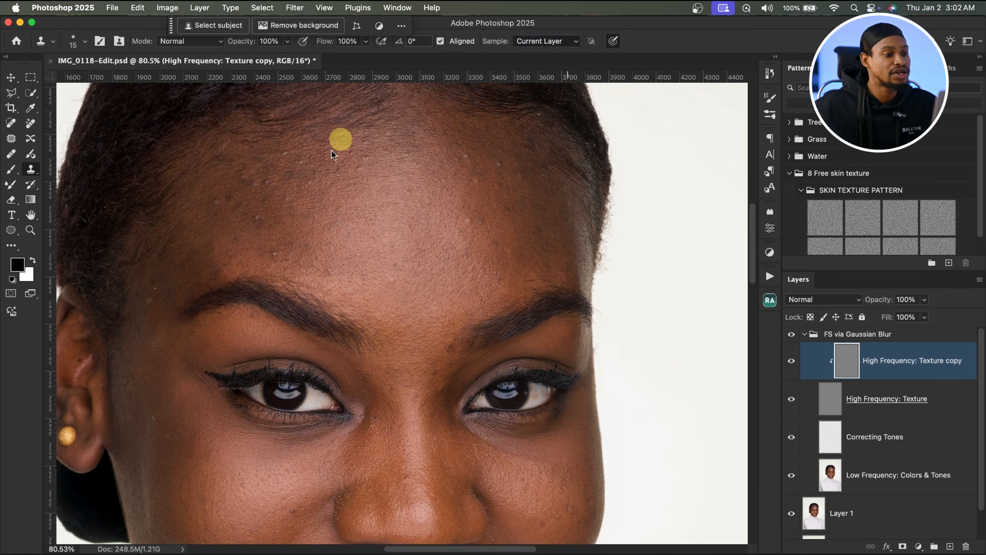
Step: Zoom into the forehead and enlarge the Clone Stamp brush
{"action": "key", "text": "z"}
{"action": "left_click_drag", "start_coordinate": [367, 198], "coordinate": [343, 203]}
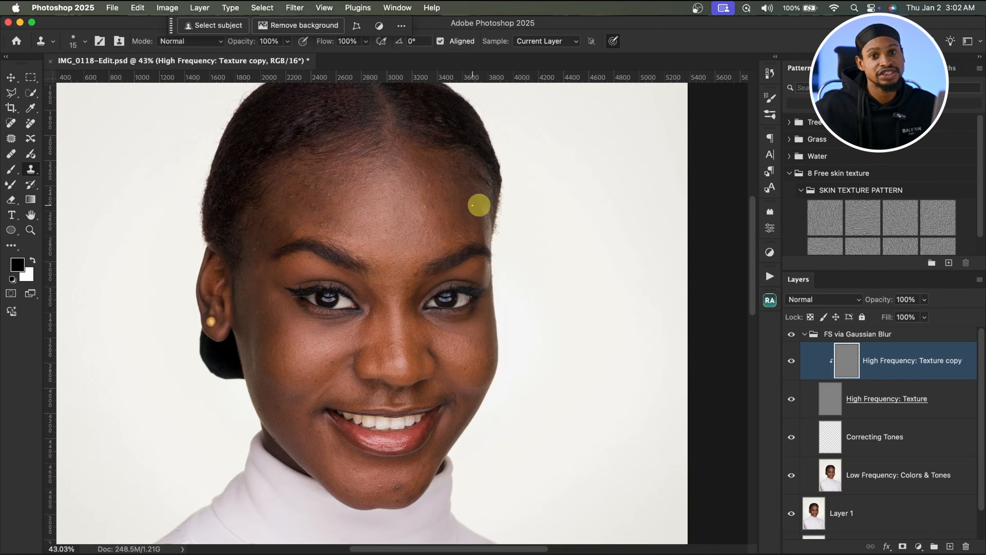
{"action": "key", "text": "z"}
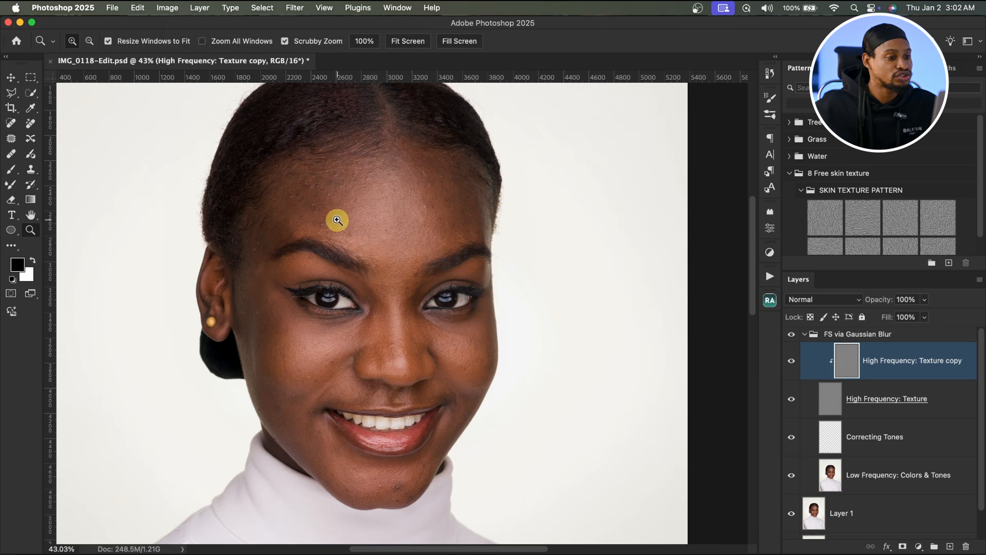
{"action": "left_click_drag", "start_coordinate": [337, 218], "coordinate": [372, 211]}
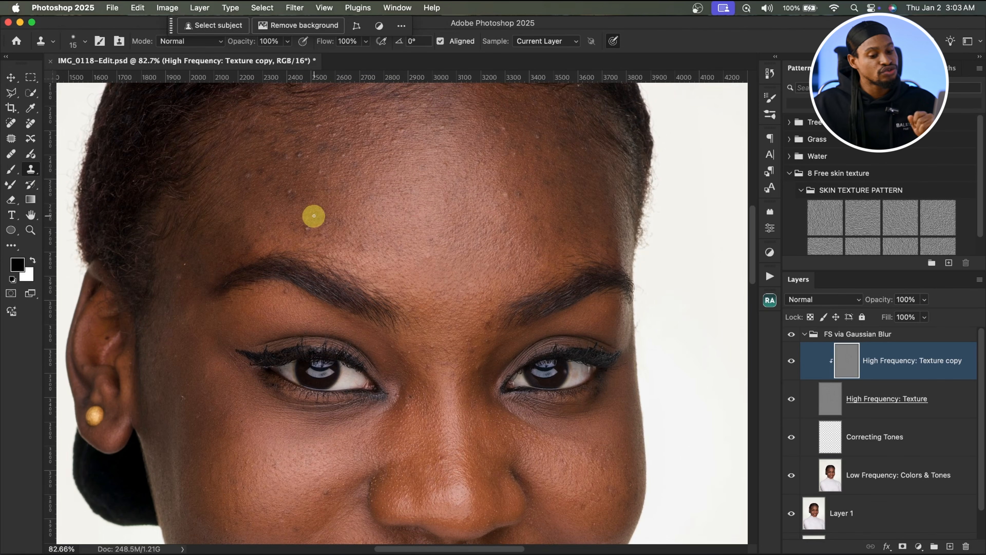
{"action": "key", "text": "bracketright"}
{"action": "key", "text": "bracketright"}
{"action": "key", "text": "bracketright"}
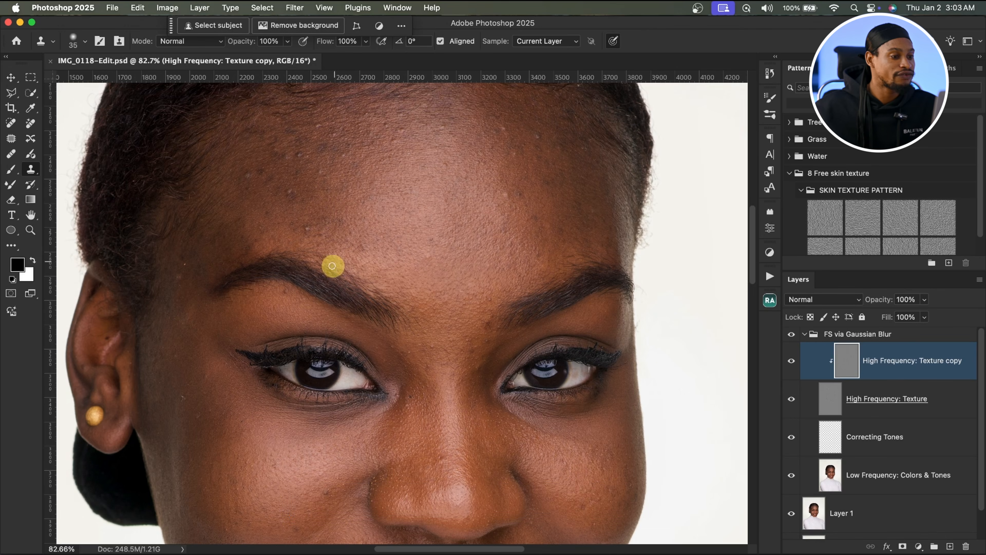
Step: Zoom in closer and toggle the High Frequency: Texture copy layer's visibility to compare the forehead texture
{"action": "key", "text": "super+space"}
{"action": "left_click_drag", "start_coordinate": [323, 233], "coordinate": [343, 229]}
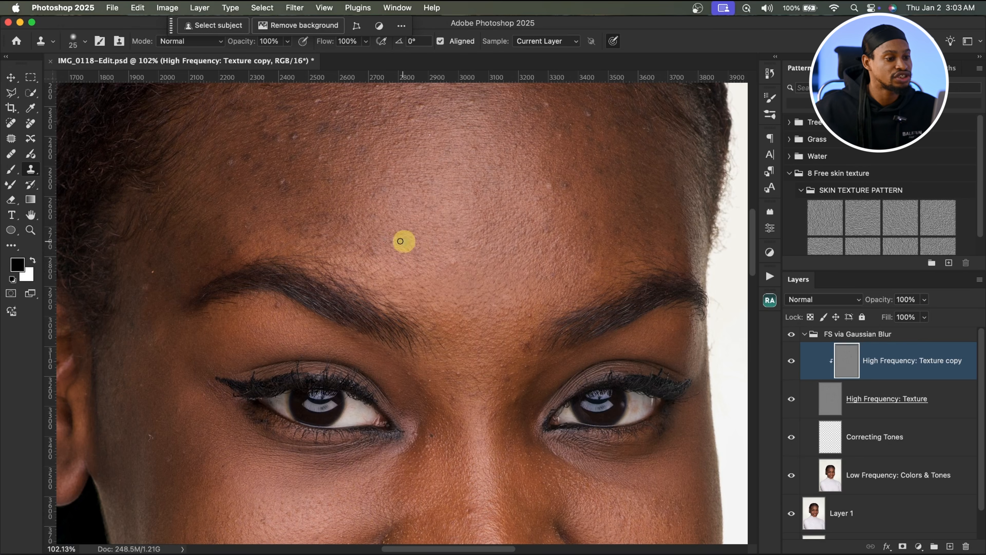
{"action": "left_click_drag", "start_coordinate": [324, 221], "coordinate": [341, 221]}
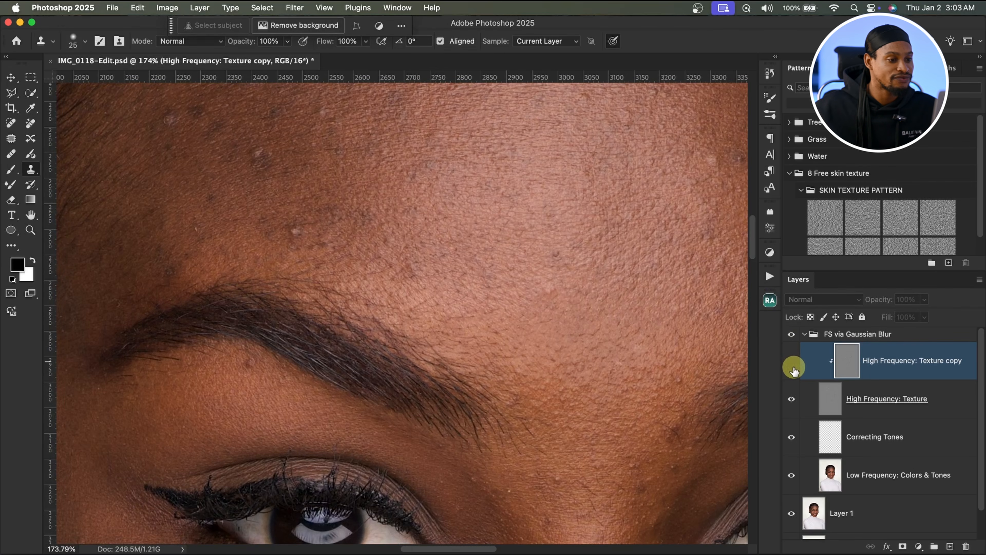
{"action": "left_click", "coordinate": [795, 374]}
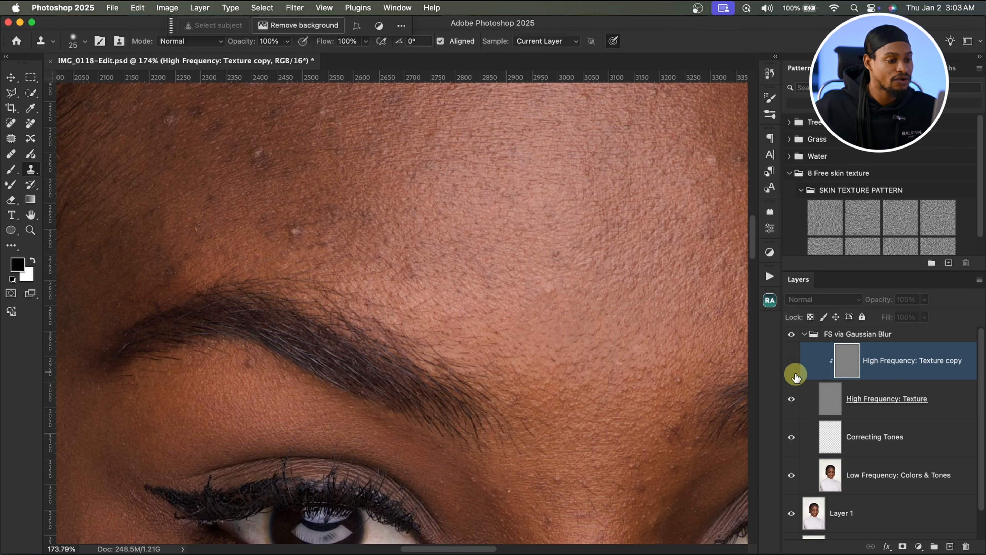
{"action": "left_click", "coordinate": [795, 375]}
Step: Clone over the blemishes in the middle of the forehead on the texture copy layer with a 25 px brush
{"action": "left_click_drag", "start_coordinate": [530, 335], "coordinate": [467, 291]}
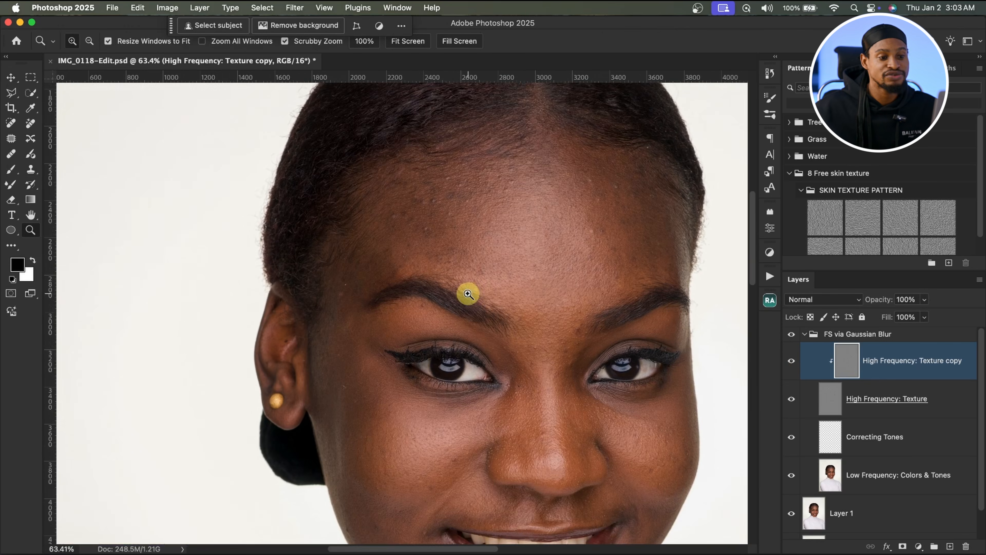
{"action": "left_click_drag", "start_coordinate": [598, 250], "coordinate": [523, 256]}
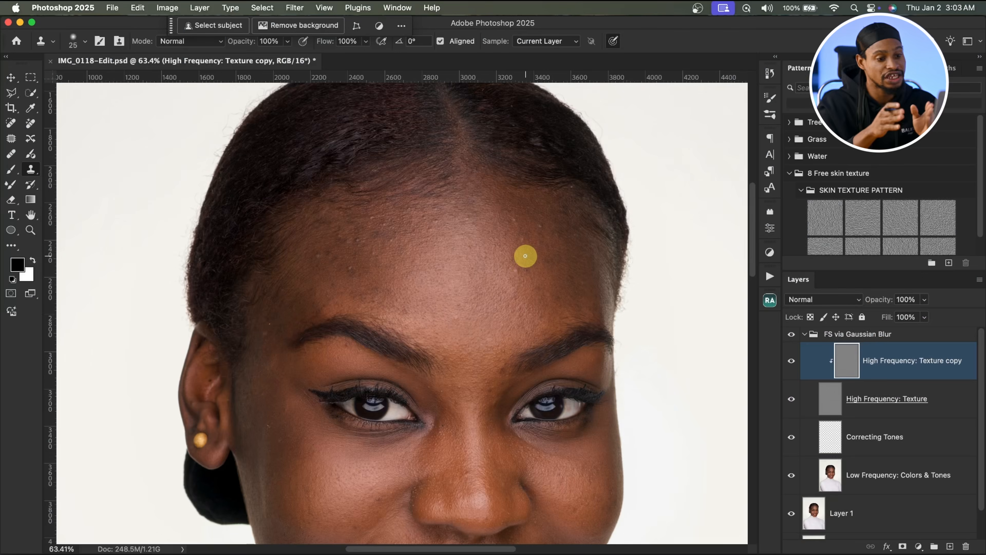
{"action": "key", "text": "super+space"}
{"action": "mouse_move", "coordinate": [530, 266]}
{"action": "left_mouse_down"}
{"action": "mouse_move", "coordinate": [562, 266]}
{"action": "mouse_move", "coordinate": [527, 277]}
{"action": "left_mouse_up"}
{"action": "left_click", "coordinate": [512, 284], "text": "alt"}
{"action": "left_click", "coordinate": [506, 269]}
{"action": "left_click", "coordinate": [534, 257], "text": "alt"}
{"action": "left_click", "coordinate": [524, 270]}
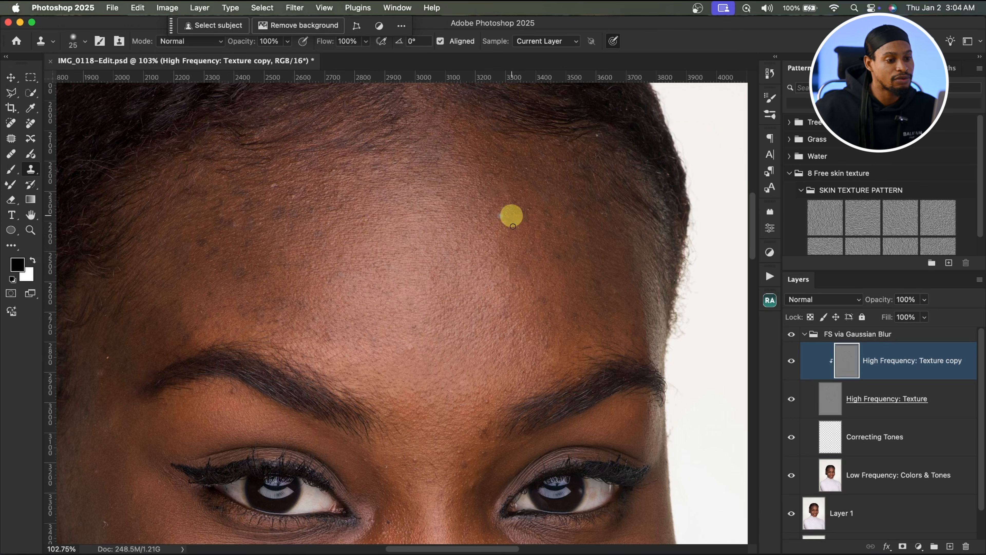
Step: Clone over the blemishes between the eyebrows on the texture copy layer with a 10 px brush
{"action": "left_click_drag", "start_coordinate": [435, 300], "coordinate": [414, 162]}
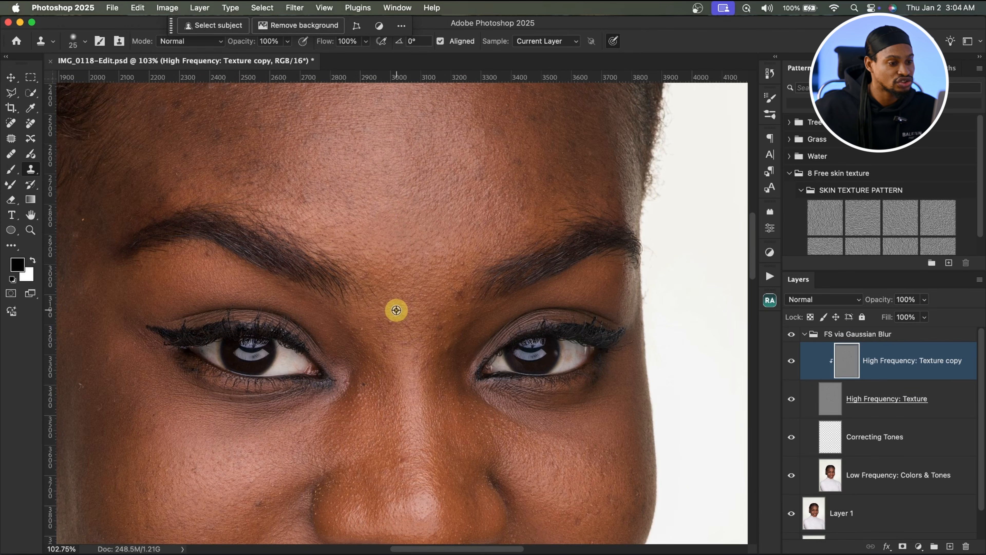
{"action": "left_click_drag", "start_coordinate": [421, 315], "coordinate": [455, 319]}
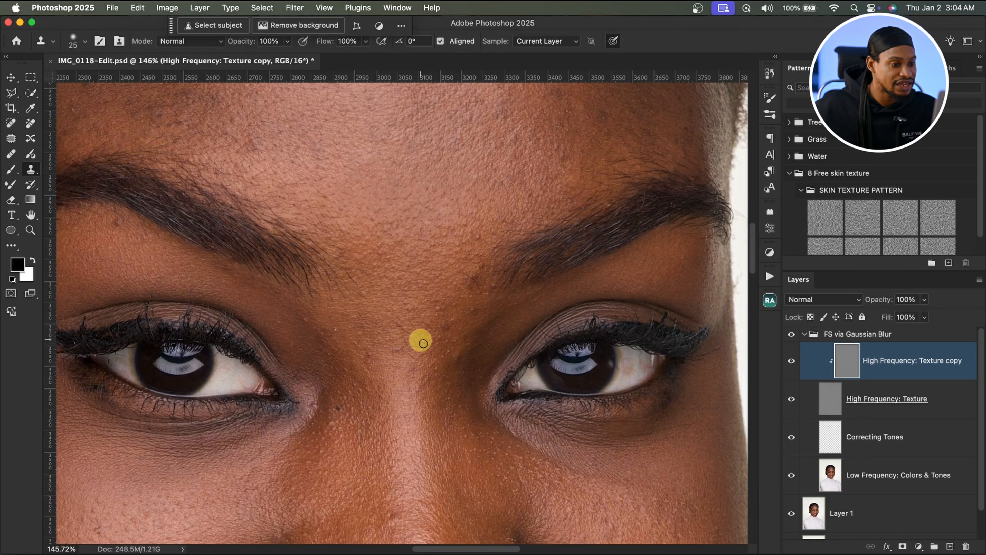
{"action": "key", "text": "bracketleft"}
{"action": "key", "text": "bracketleft"}
{"action": "key", "text": "bracketleft"}
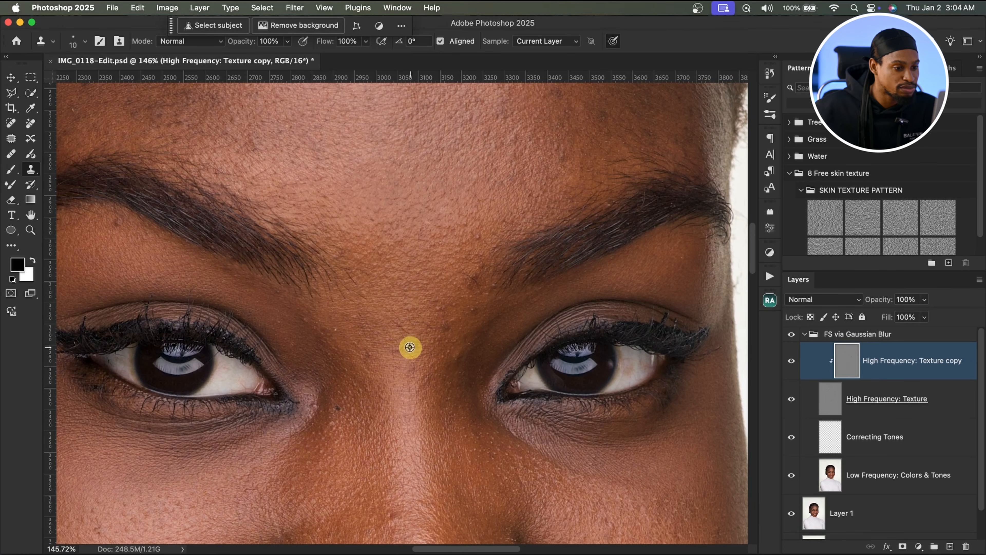
{"action": "left_click", "coordinate": [406, 326], "text": "alt"}
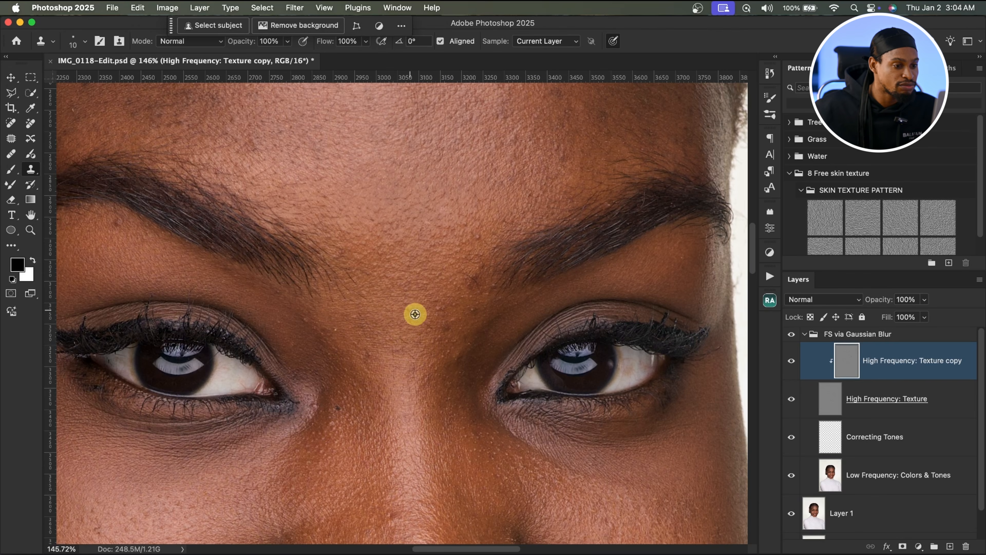
{"action": "left_click_drag", "start_coordinate": [411, 325], "coordinate": [406, 342]}
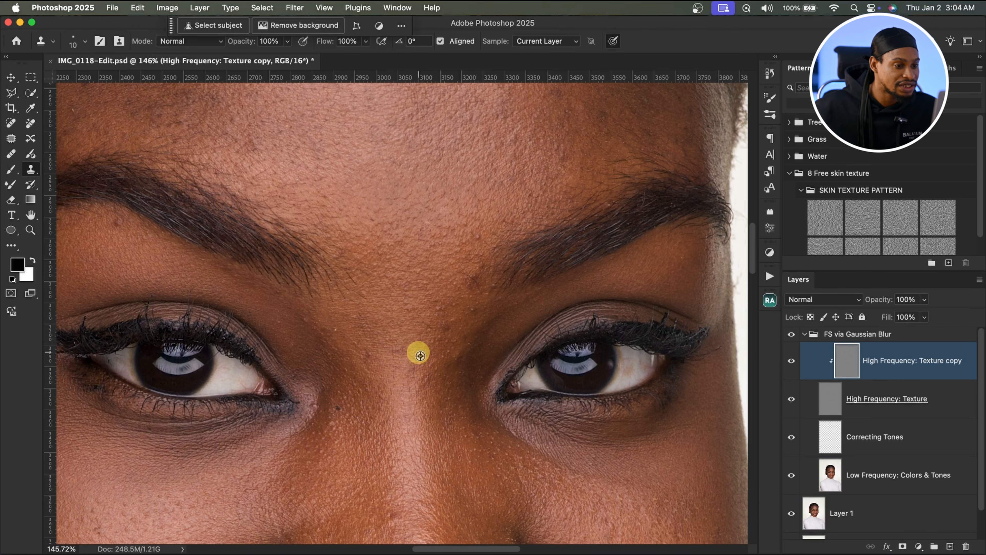
{"action": "left_click", "coordinate": [404, 356], "text": "alt"}
{"action": "left_click_drag", "start_coordinate": [393, 352], "coordinate": [390, 338]}
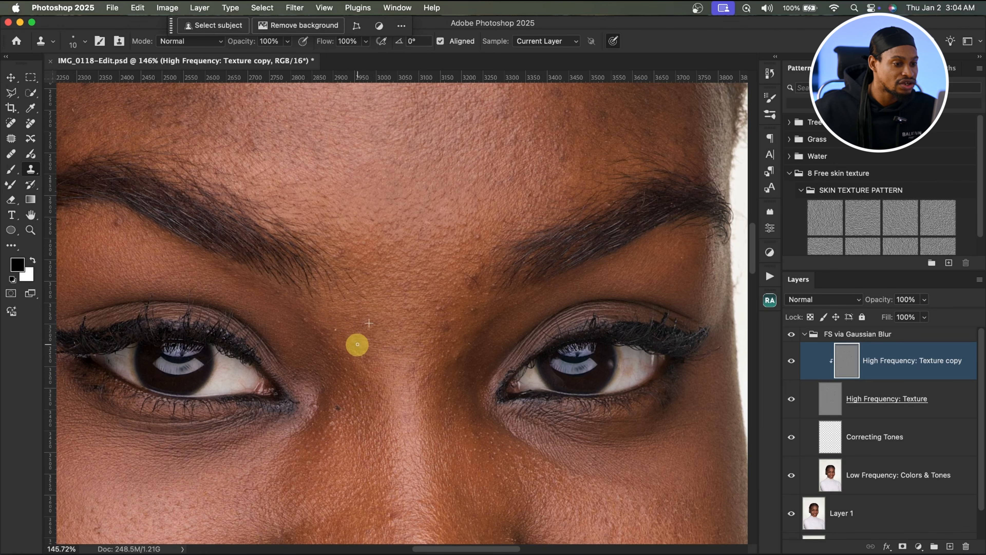
{"action": "left_click", "coordinate": [369, 335], "text": "alt"}
{"action": "mouse_move", "coordinate": [375, 327]}
{"action": "left_mouse_down"}
{"action": "mouse_move", "coordinate": [335, 332]}
{"action": "mouse_move", "coordinate": [352, 321]}
{"action": "mouse_move", "coordinate": [309, 319]}
{"action": "left_mouse_up"}
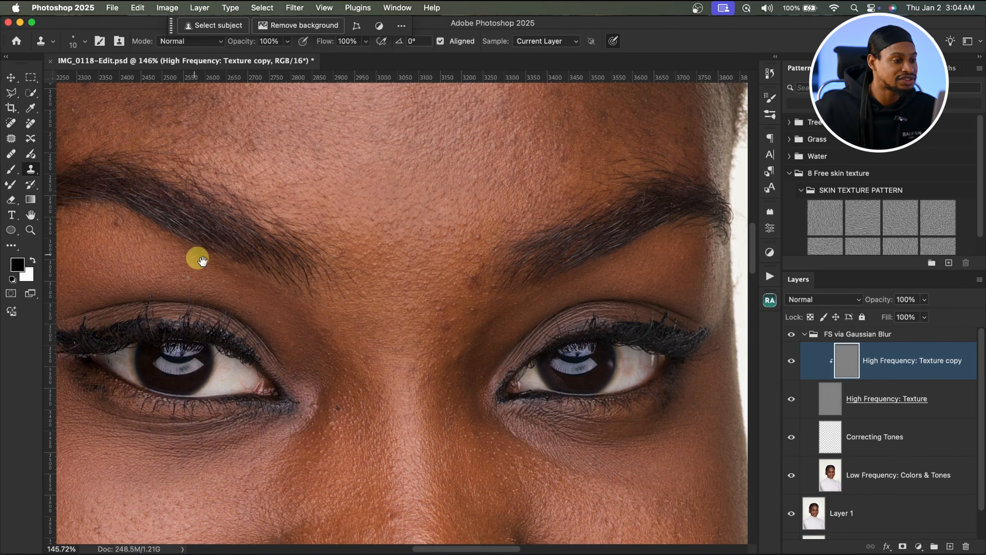
Step: Inspect the retouched face at several zoom levels, toggling the High Frequency: Texture copy layer's visibility to compare
{"action": "left_click_drag", "start_coordinate": [196, 256], "coordinate": [326, 311]}
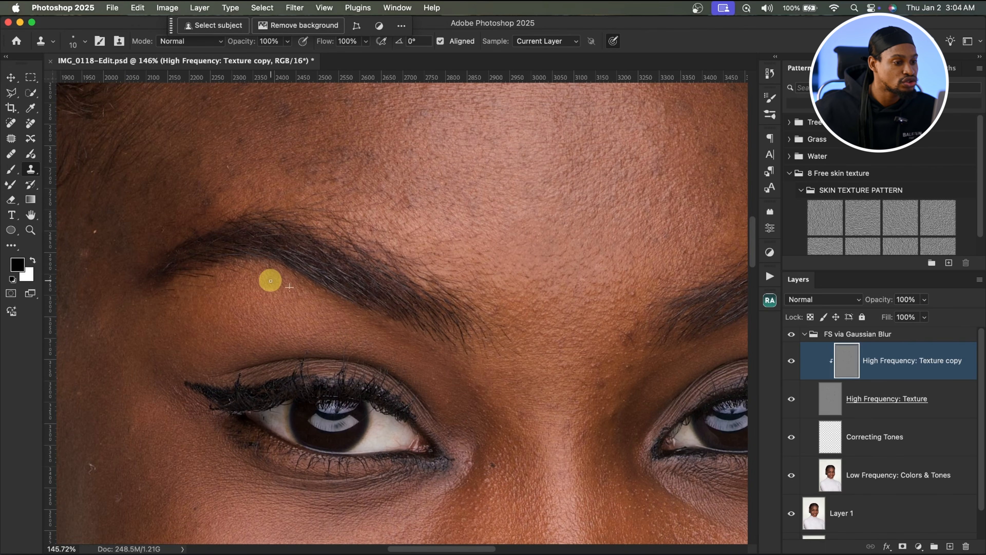
{"action": "left_click_drag", "start_coordinate": [255, 318], "coordinate": [470, 289]}
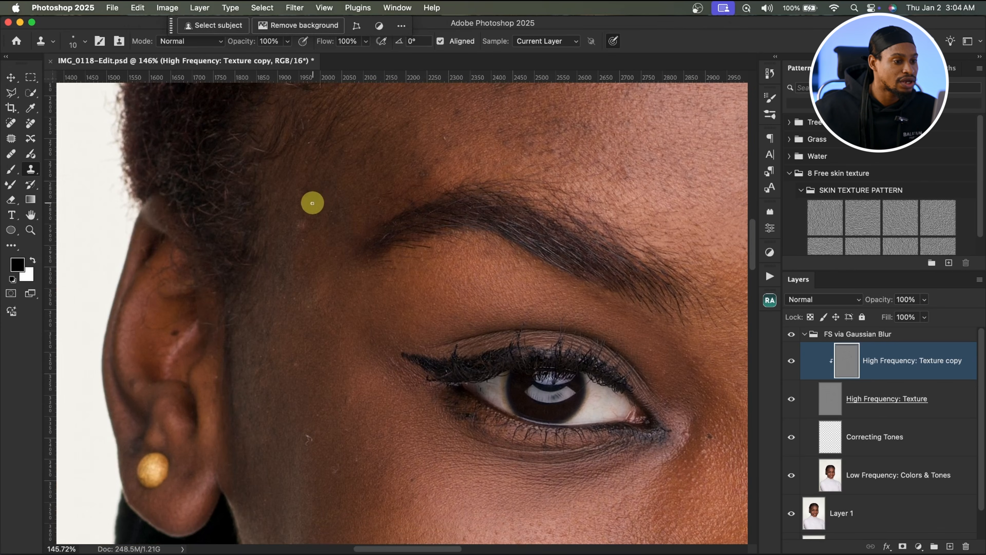
{"action": "left_click_drag", "start_coordinate": [381, 337], "coordinate": [322, 216]}
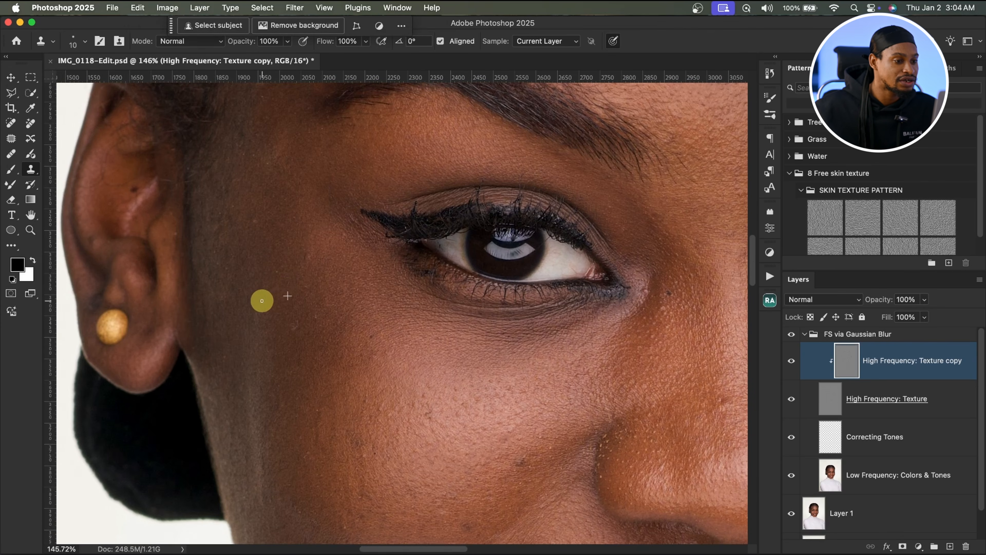
{"action": "left_click_drag", "start_coordinate": [493, 219], "coordinate": [389, 225]}
{"action": "left_click_drag", "start_coordinate": [576, 220], "coordinate": [446, 371]}
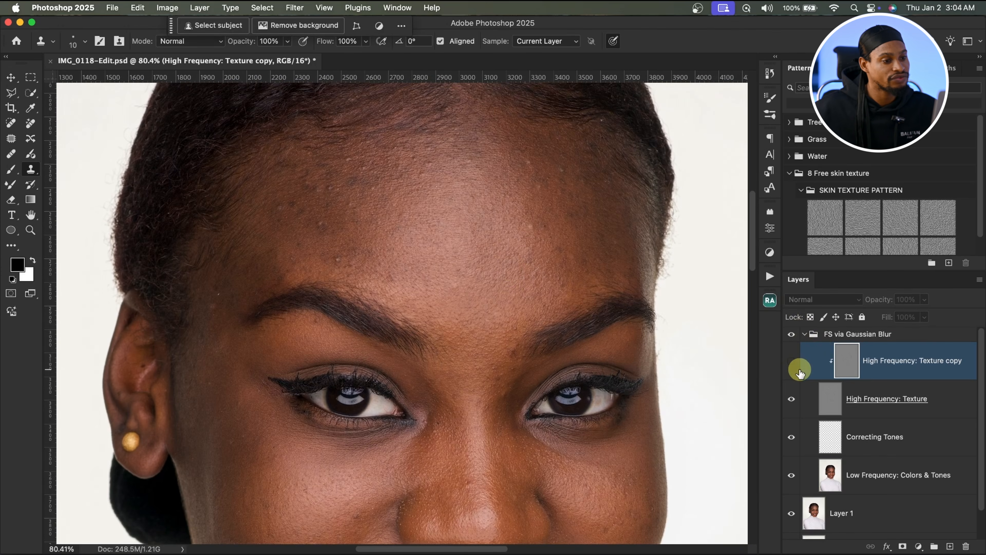
{"action": "left_click", "coordinate": [800, 371]}
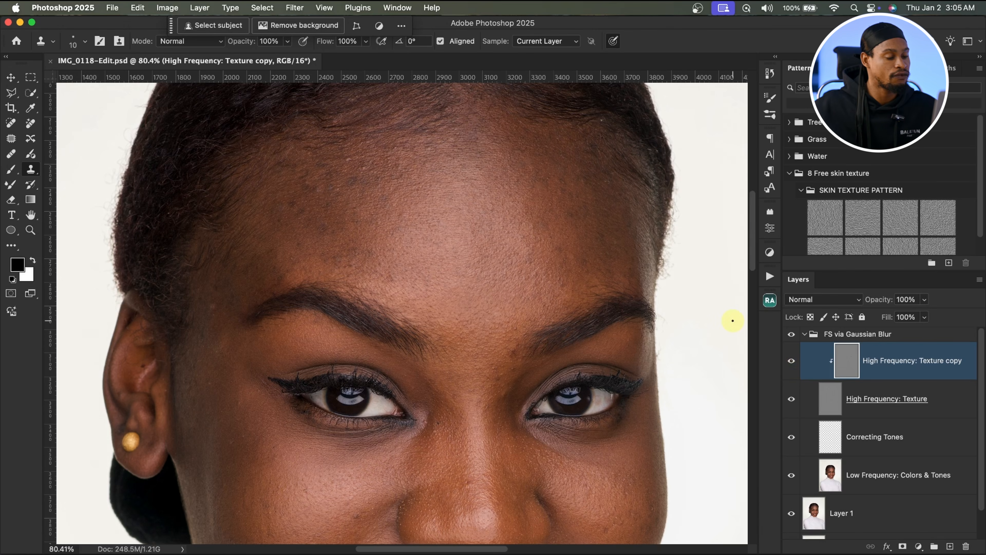
{"action": "left_click_drag", "start_coordinate": [448, 187], "coordinate": [450, 239]}
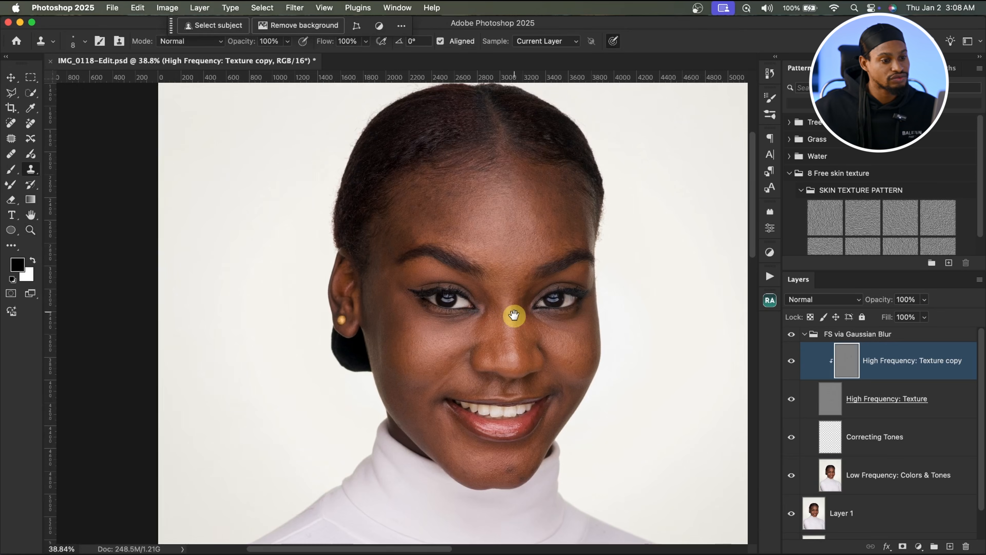
{"action": "left_click_drag", "start_coordinate": [493, 352], "coordinate": [524, 333]}
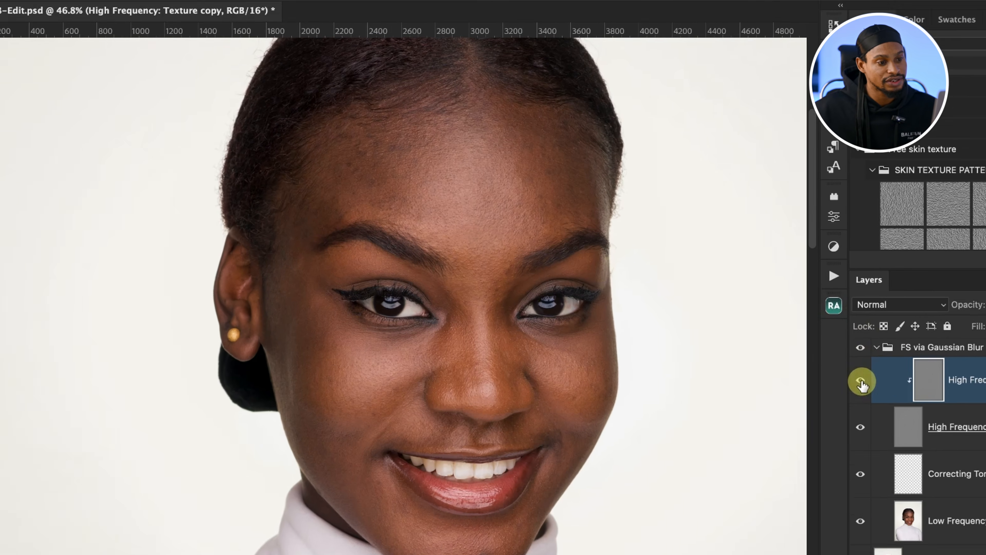
{"action": "left_click", "coordinate": [793, 361]}
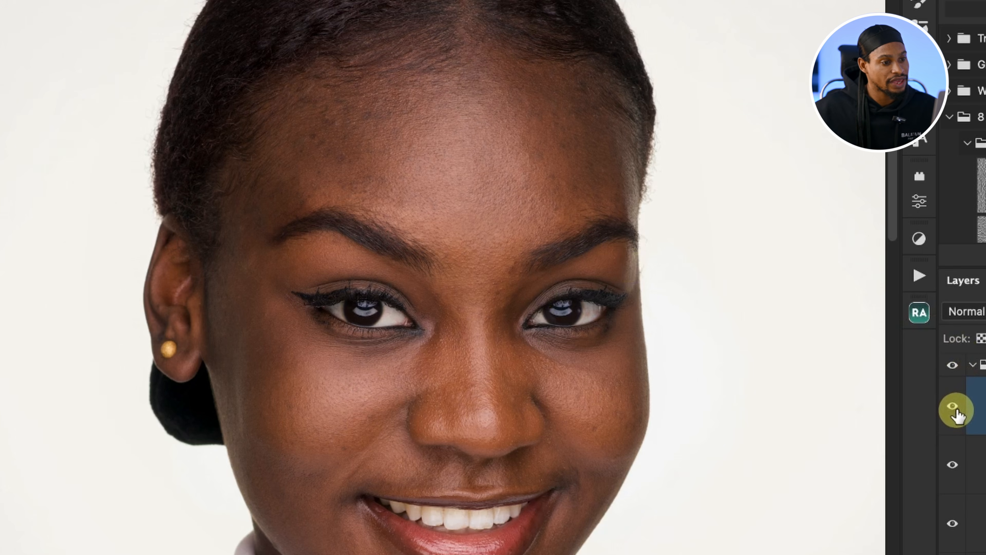
{"action": "left_click", "coordinate": [953, 408]}
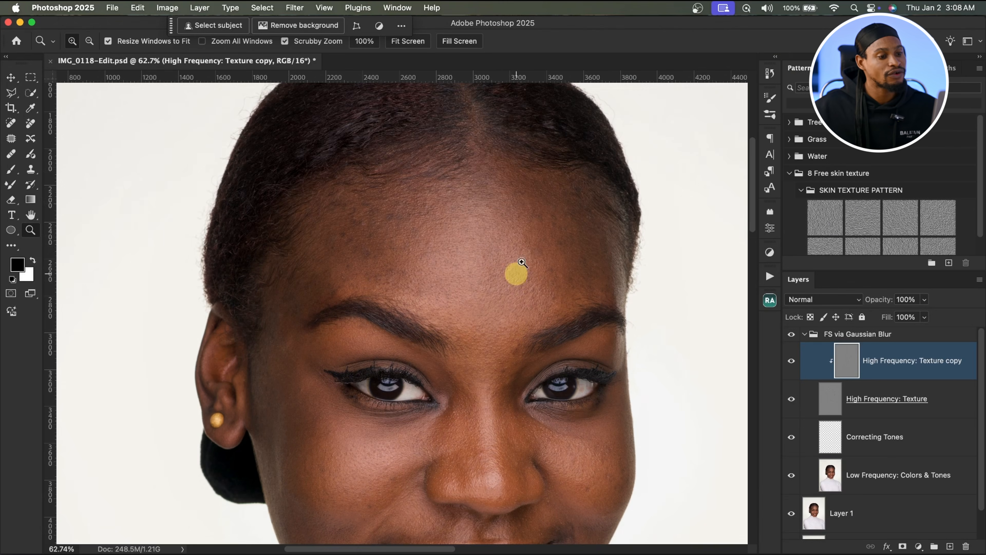
Step: Select the Correcting Tones layer and hide the High Frequency: Texture layer
{"action": "mouse_move", "coordinate": [414, 234]}
{"action": "left_mouse_down"}
{"action": "mouse_move", "coordinate": [441, 236]}
{"action": "mouse_move", "coordinate": [417, 228]}
{"action": "left_mouse_up"}
{"action": "left_click_drag", "start_coordinate": [558, 227], "coordinate": [612, 245]}
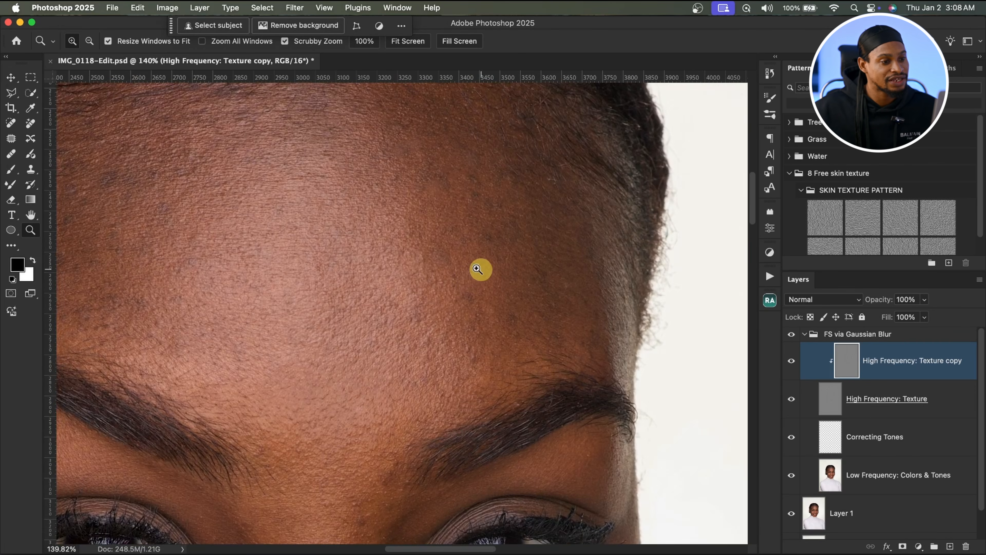
{"action": "left_click_drag", "start_coordinate": [478, 269], "coordinate": [384, 189]}
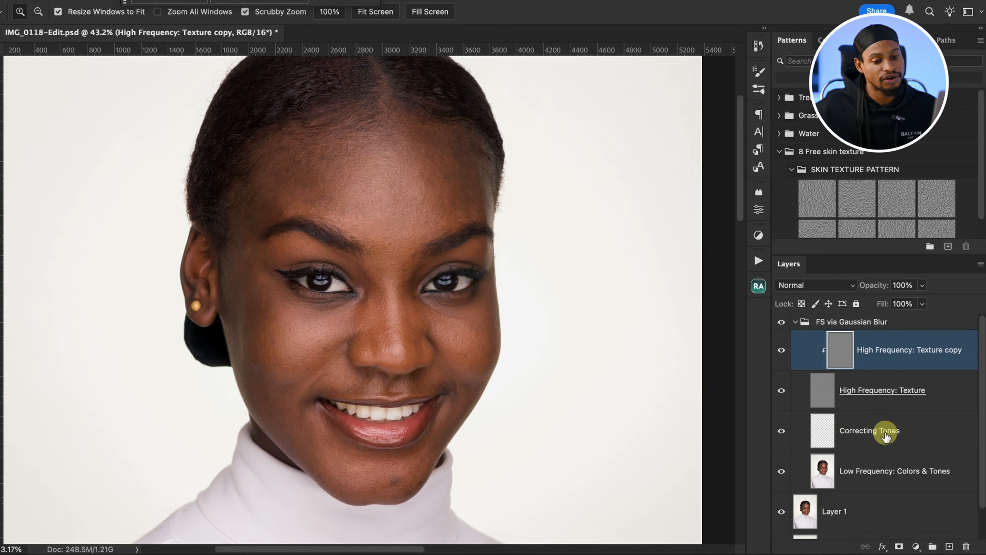
{"action": "left_click", "coordinate": [835, 443]}
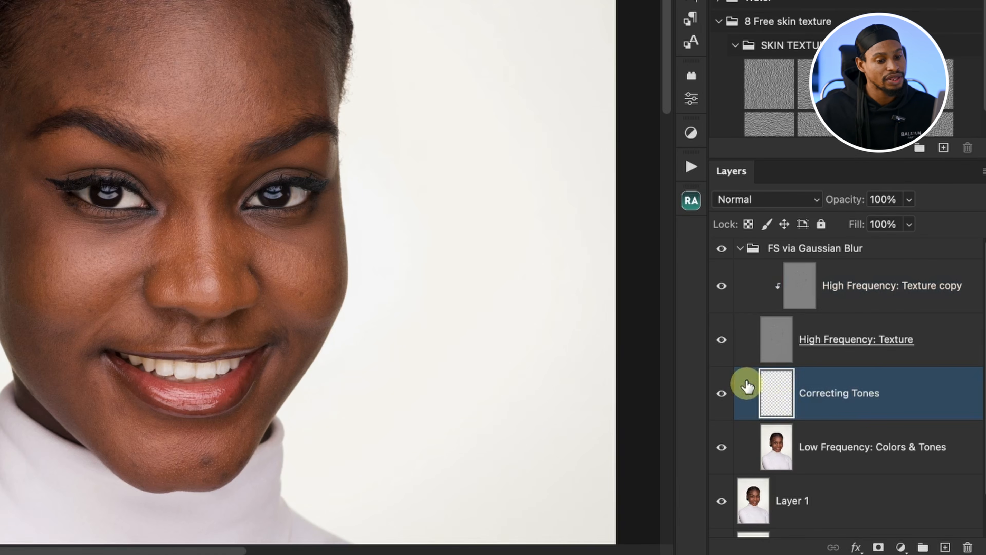
{"action": "left_click", "coordinate": [722, 342]}
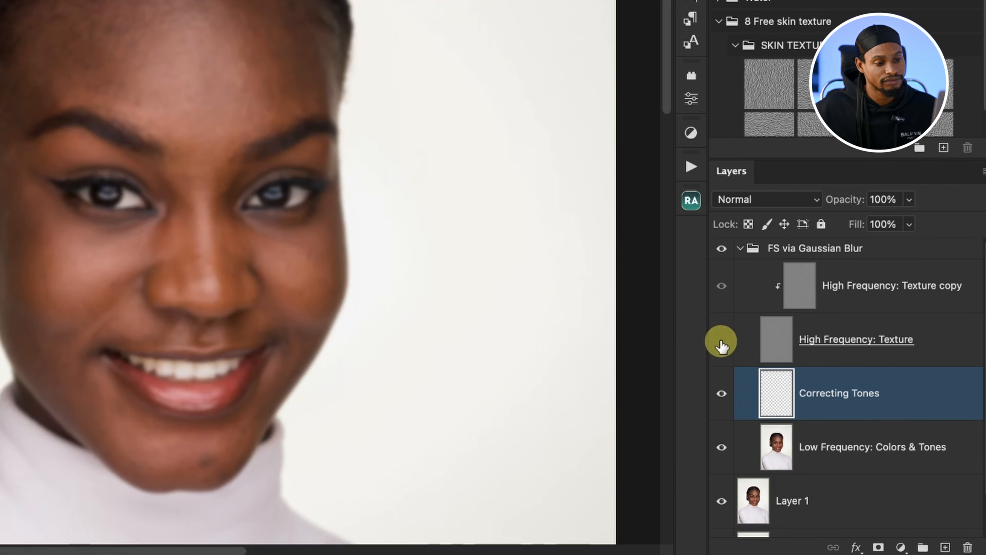
Step: Switch to the Mixer Brush with a 200 px Soft Round brush and choose the Clean Brush option
{"action": "left_click_drag", "start_coordinate": [240, 111], "coordinate": [261, 96]}
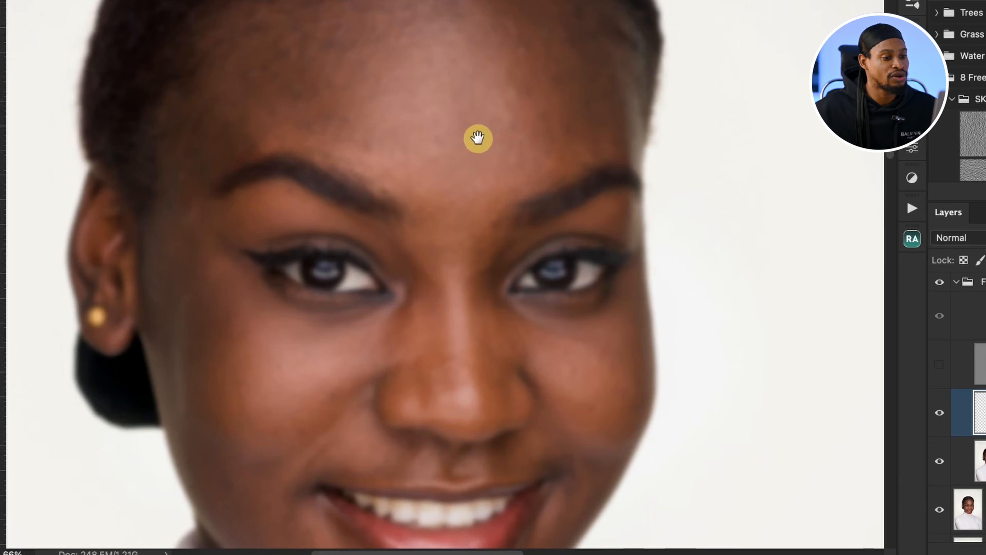
{"action": "left_click_drag", "start_coordinate": [478, 138], "coordinate": [510, 155]}
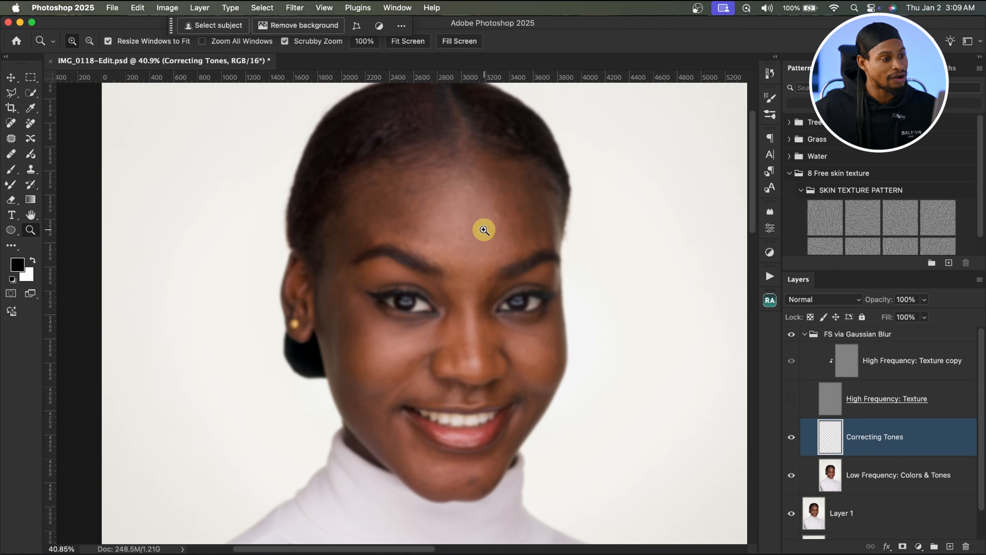
{"action": "left_click", "coordinate": [11, 185]}
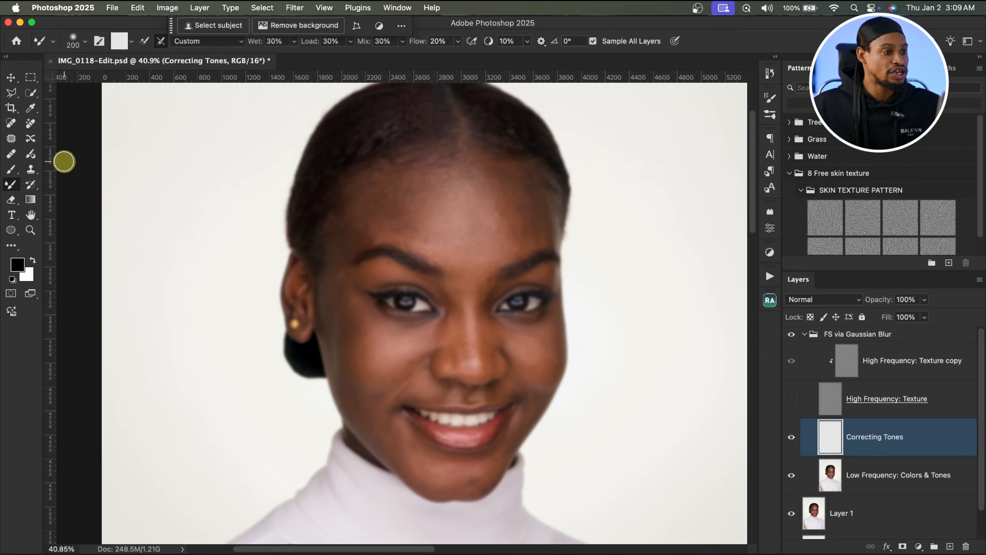
{"action": "left_click", "coordinate": [85, 42]}
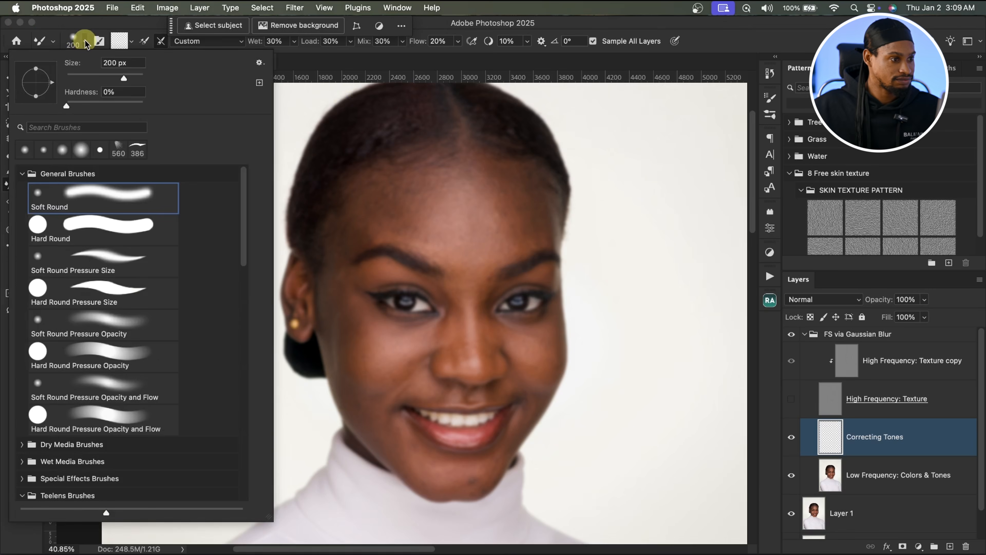
{"action": "double_click", "coordinate": [109, 207]}
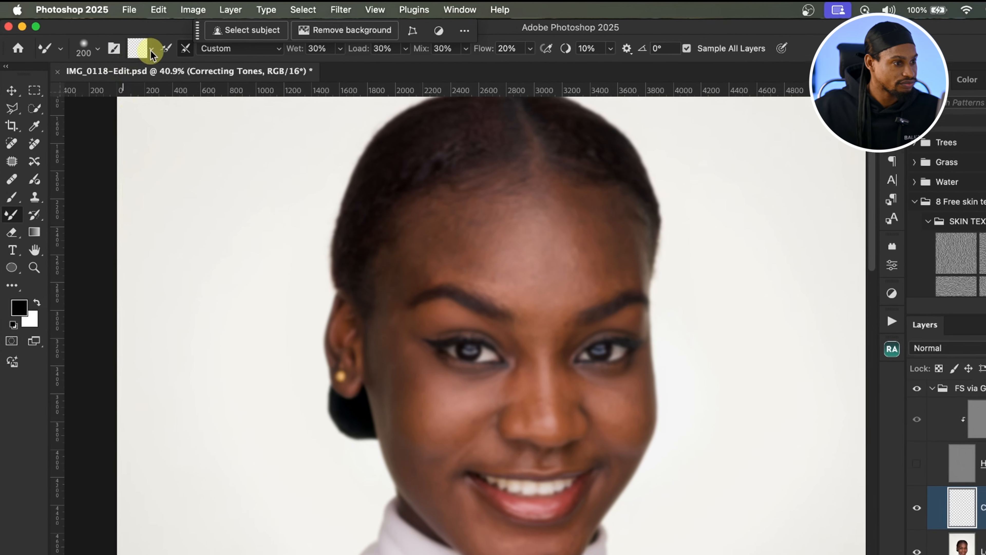
{"action": "left_click", "coordinate": [131, 41]}
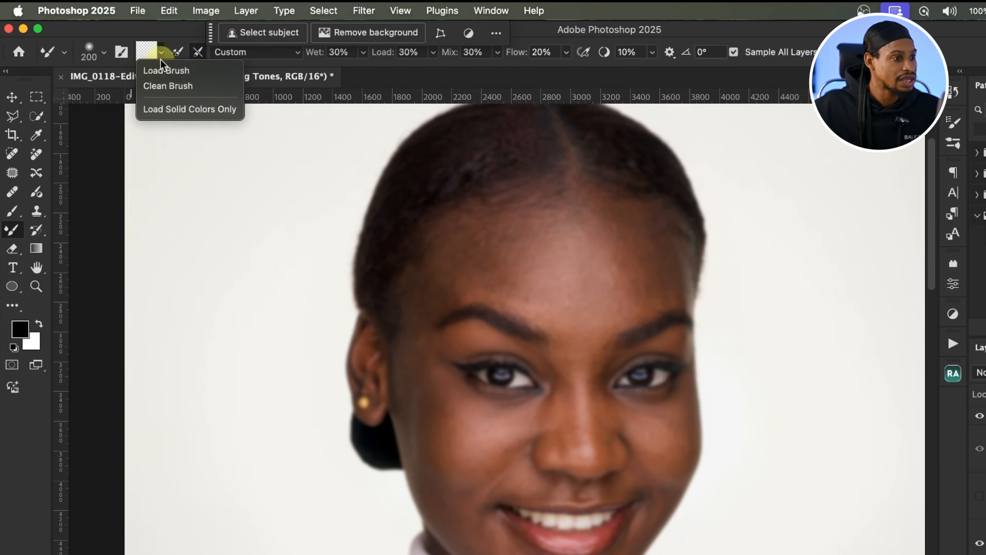
{"action": "left_click", "coordinate": [187, 86]}
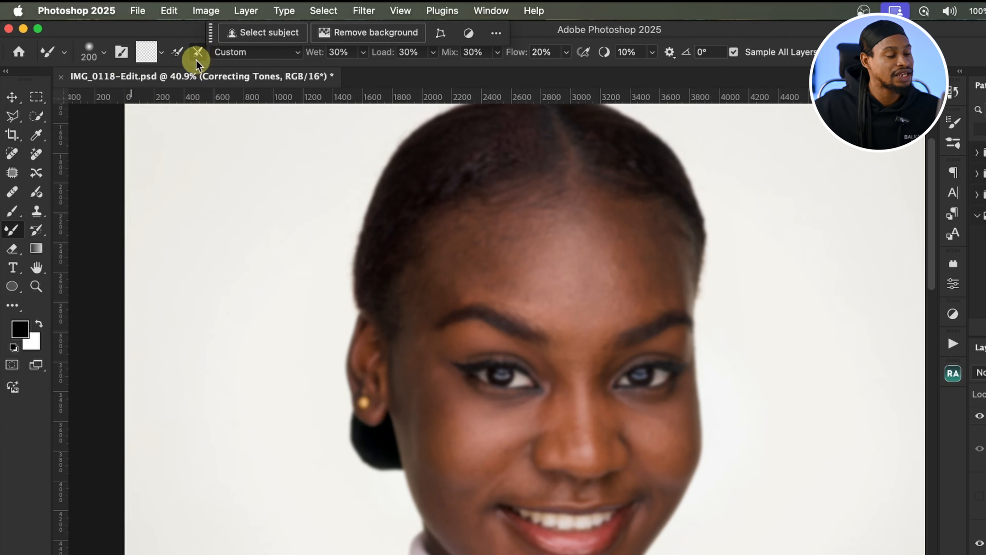
{"action": "left_click", "coordinate": [196, 58]}
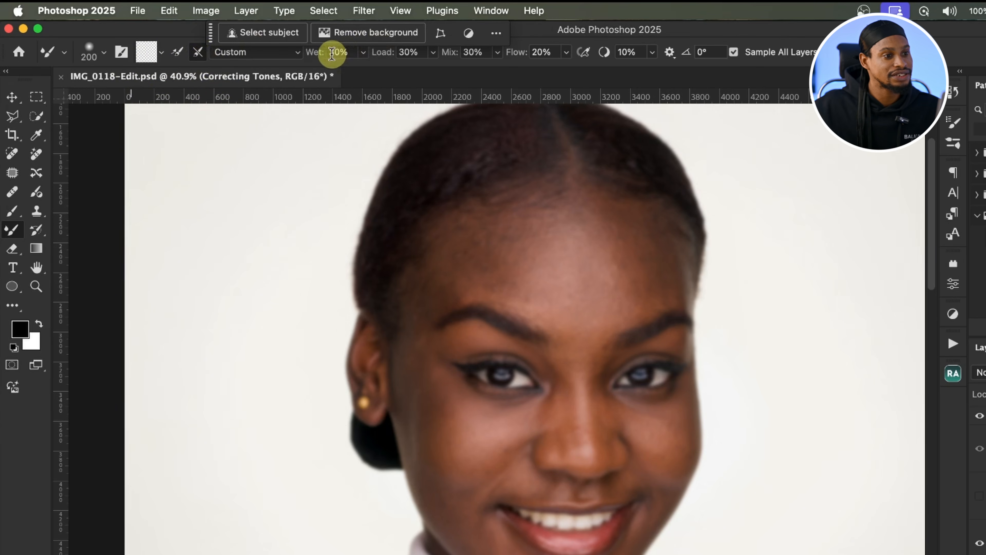
{"action": "left_click", "coordinate": [419, 62]}
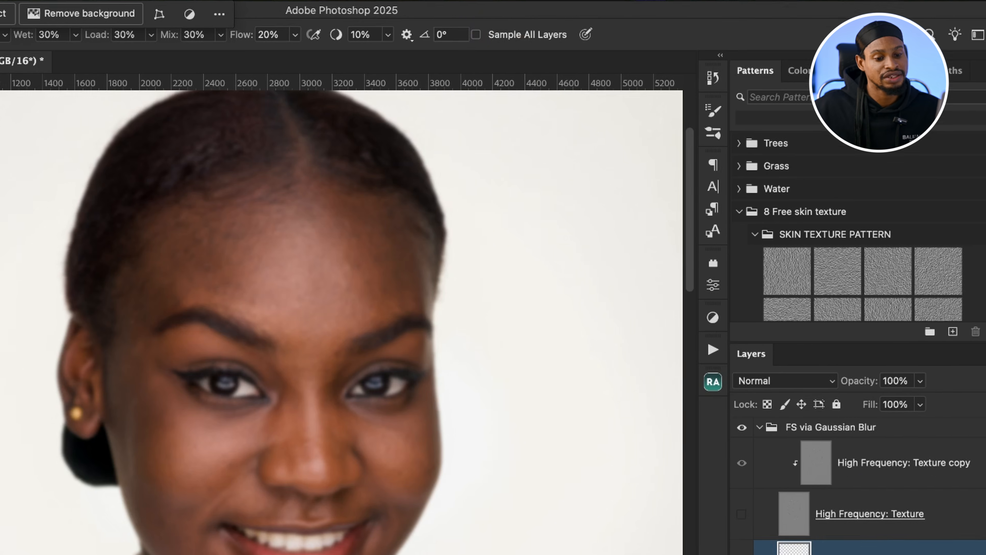
Step: Show the High Frequency: Texture layer again and add a new layer above Correcting Tones
{"action": "left_click", "coordinate": [819, 457]}
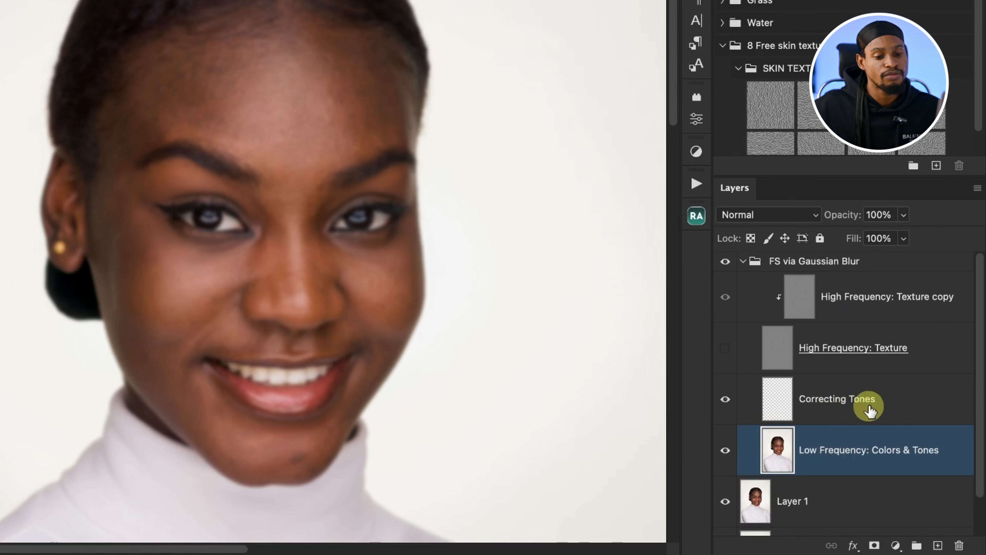
{"action": "left_click", "coordinate": [858, 406]}
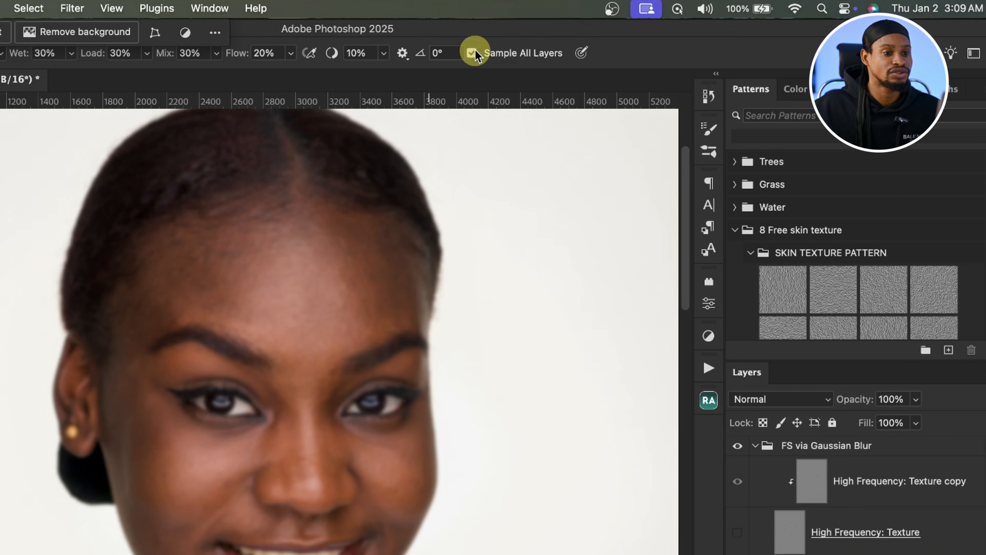
{"action": "left_click_drag", "start_coordinate": [416, 271], "coordinate": [375, 274]}
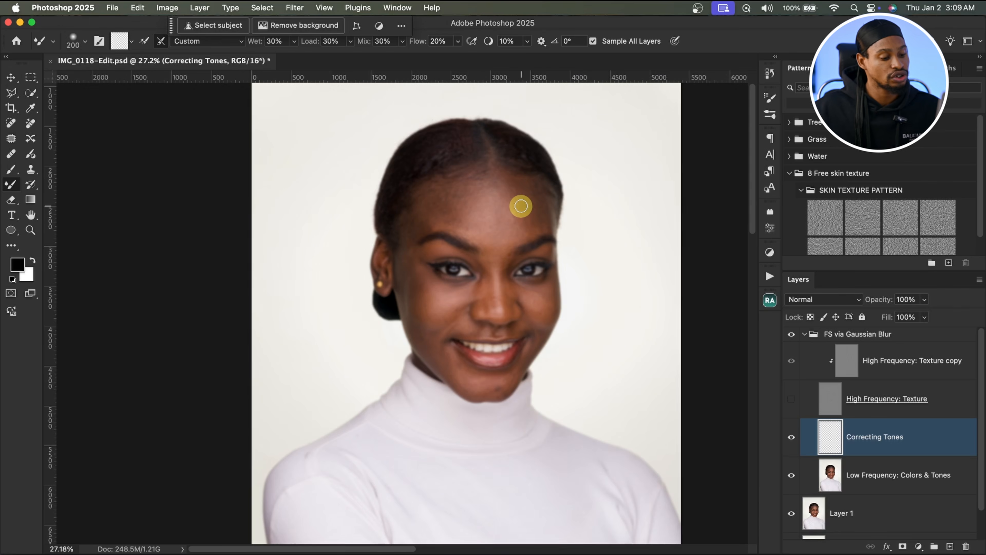
{"action": "key", "text": "super+space"}
{"action": "left_click_drag", "start_coordinate": [476, 212], "coordinate": [562, 215]}
{"action": "left_click", "coordinate": [797, 401]}
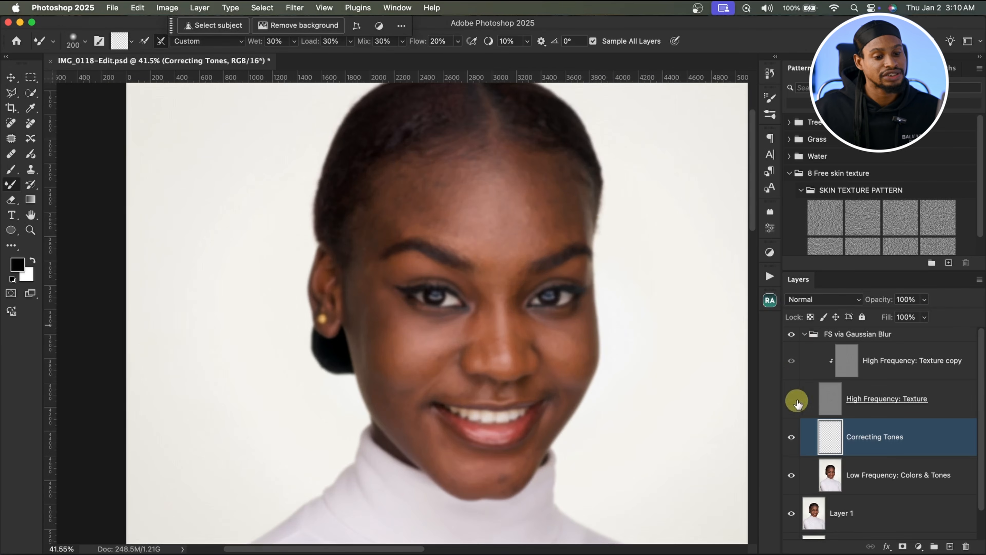
{"action": "left_click", "coordinate": [950, 547]}
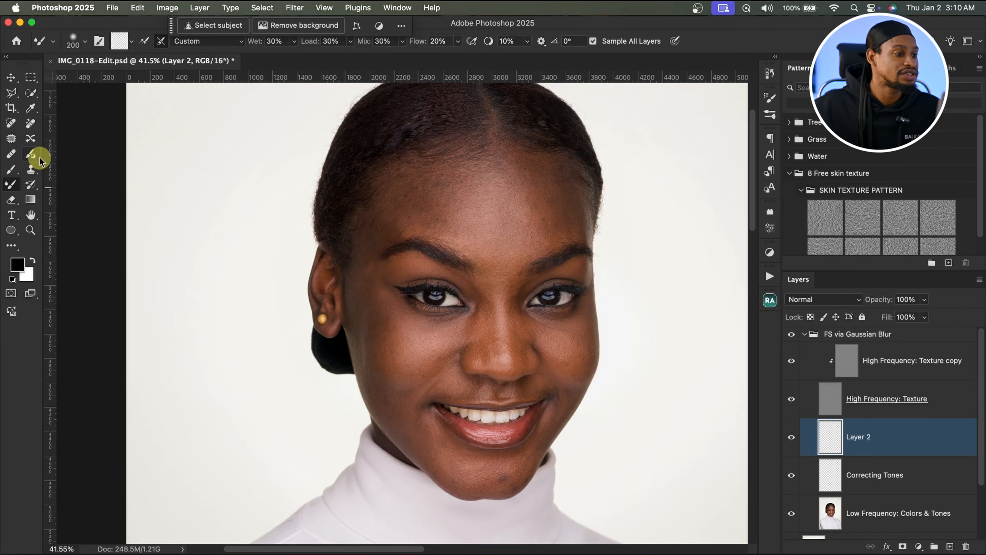
Step: Paint a test stroke across the forehead on the new layer with the Brush tool and undo it
{"action": "left_click", "coordinate": [11, 169]}
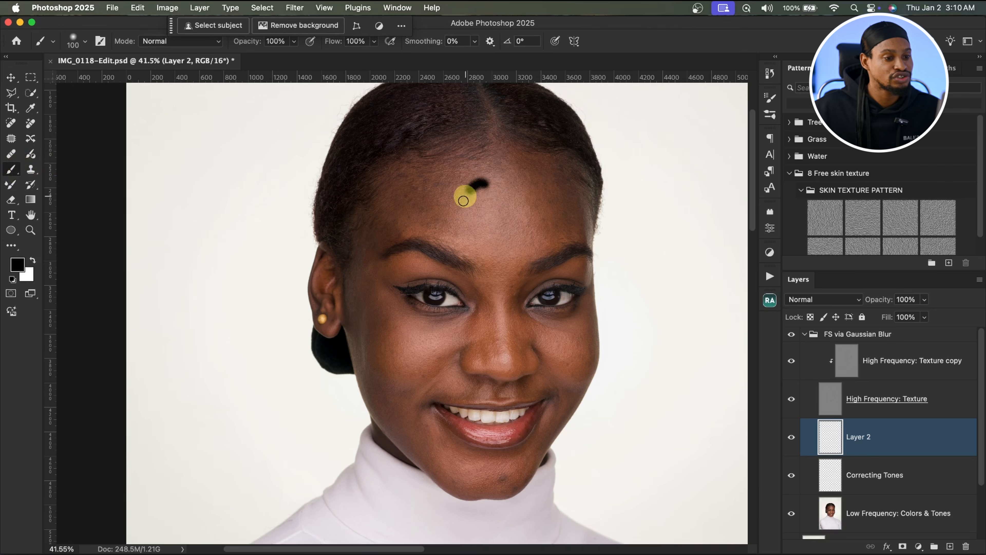
{"action": "mouse_move", "coordinate": [464, 200]}
{"action": "left_mouse_down"}
{"action": "mouse_move", "coordinate": [465, 245]}
{"action": "mouse_move", "coordinate": [495, 262]}
{"action": "mouse_move", "coordinate": [524, 246]}
{"action": "left_mouse_up"}
{"action": "key", "text": "super+z"}
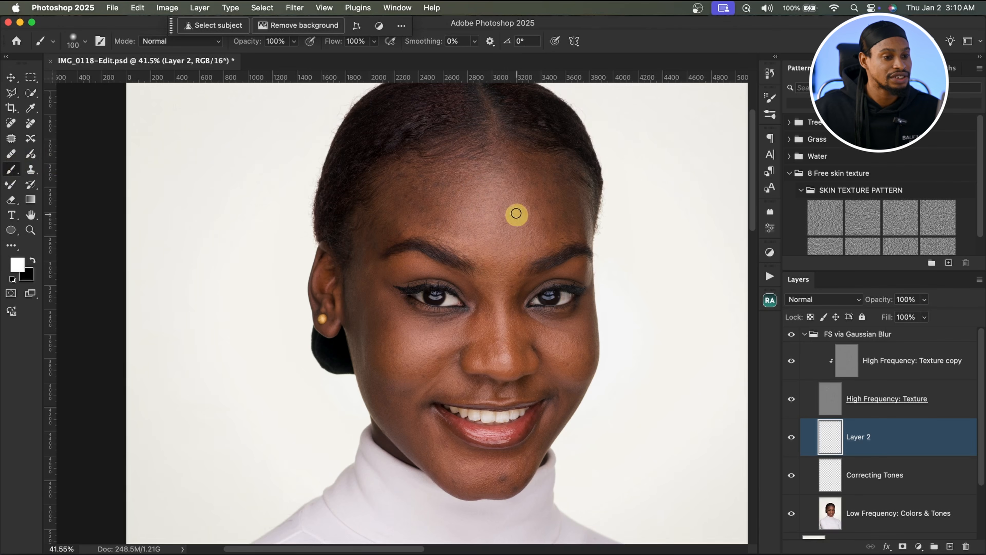
Step: Paint white and black demonstration strokes across the face on Layer 2, then delete that layer
{"action": "mouse_move", "coordinate": [498, 180]}
{"action": "left_mouse_down"}
{"action": "mouse_move", "coordinate": [465, 194]}
{"action": "mouse_move", "coordinate": [489, 270]}
{"action": "mouse_move", "coordinate": [524, 216]}
{"action": "mouse_move", "coordinate": [475, 166]}
{"action": "left_mouse_up"}
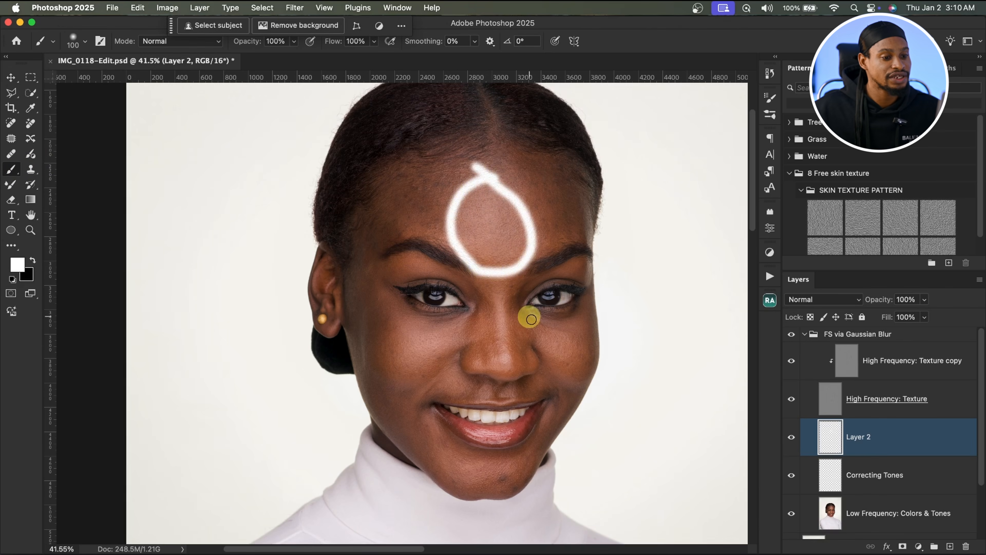
{"action": "left_click_drag", "start_coordinate": [498, 307], "coordinate": [511, 360]}
{"action": "mouse_move", "coordinate": [396, 307]}
{"action": "left_mouse_down"}
{"action": "mouse_move", "coordinate": [430, 377]}
{"action": "mouse_move", "coordinate": [384, 324]}
{"action": "left_mouse_up"}
{"action": "mouse_move", "coordinate": [527, 328]}
{"action": "left_mouse_down"}
{"action": "mouse_move", "coordinate": [540, 350]}
{"action": "mouse_move", "coordinate": [588, 352]}
{"action": "mouse_move", "coordinate": [521, 316]}
{"action": "left_mouse_up"}
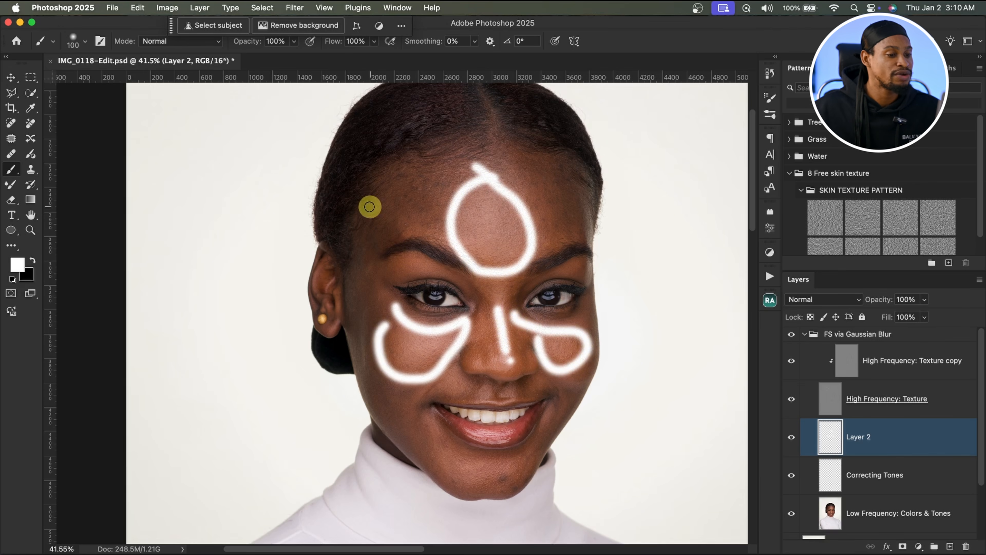
{"action": "mouse_move", "coordinate": [377, 179]}
{"action": "left_mouse_down"}
{"action": "mouse_move", "coordinate": [440, 200]}
{"action": "mouse_move", "coordinate": [374, 277]}
{"action": "mouse_move", "coordinate": [374, 173]}
{"action": "left_mouse_up"}
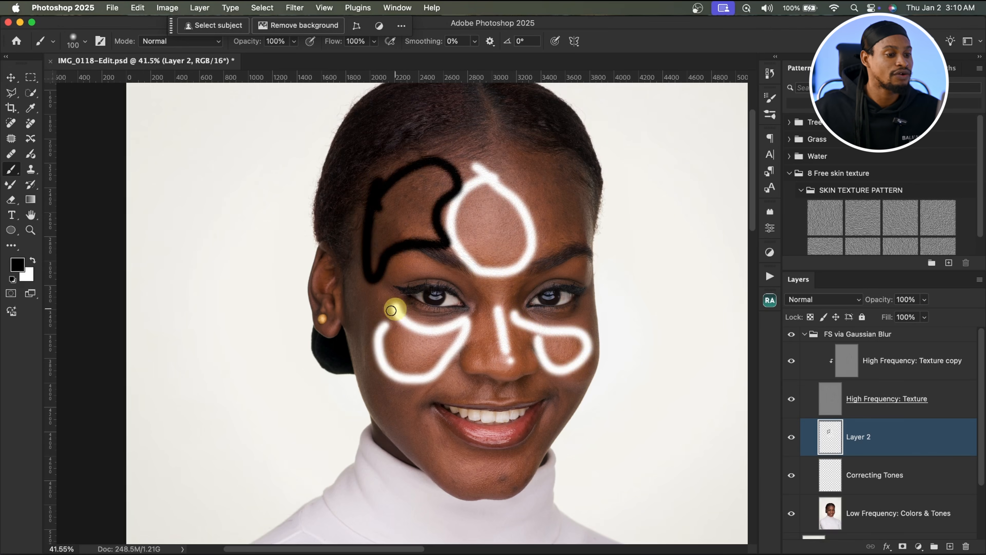
{"action": "mouse_move", "coordinate": [353, 283]}
{"action": "left_mouse_down"}
{"action": "mouse_move", "coordinate": [377, 325]}
{"action": "mouse_move", "coordinate": [380, 384]}
{"action": "mouse_move", "coordinate": [400, 419]}
{"action": "mouse_move", "coordinate": [380, 357]}
{"action": "left_mouse_up"}
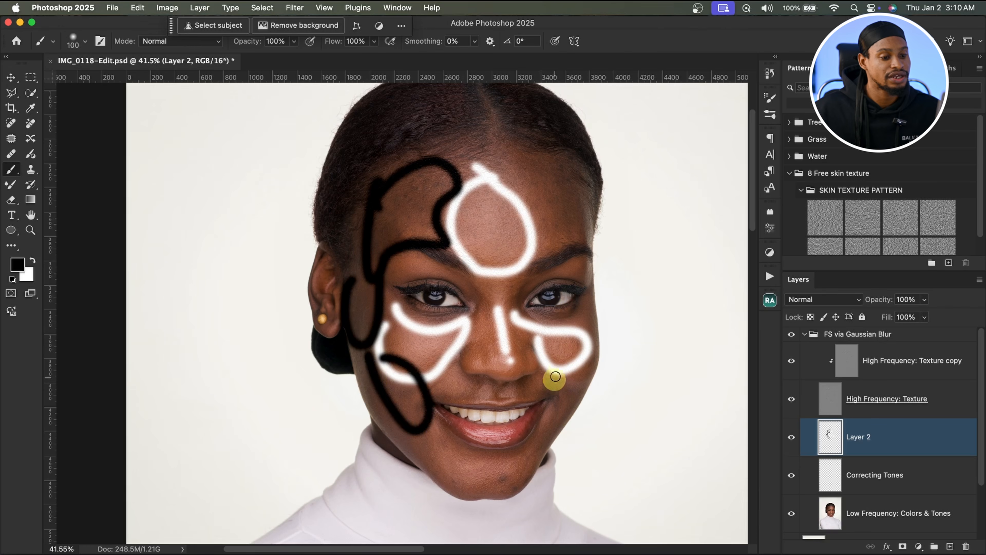
{"action": "mouse_move", "coordinate": [555, 376]}
{"action": "left_mouse_down"}
{"action": "mouse_move", "coordinate": [599, 318]}
{"action": "mouse_move", "coordinate": [562, 329]}
{"action": "left_mouse_up"}
{"action": "mouse_move", "coordinate": [528, 191]}
{"action": "left_mouse_down"}
{"action": "mouse_move", "coordinate": [536, 228]}
{"action": "mouse_move", "coordinate": [557, 169]}
{"action": "mouse_move", "coordinate": [529, 197]}
{"action": "left_mouse_up"}
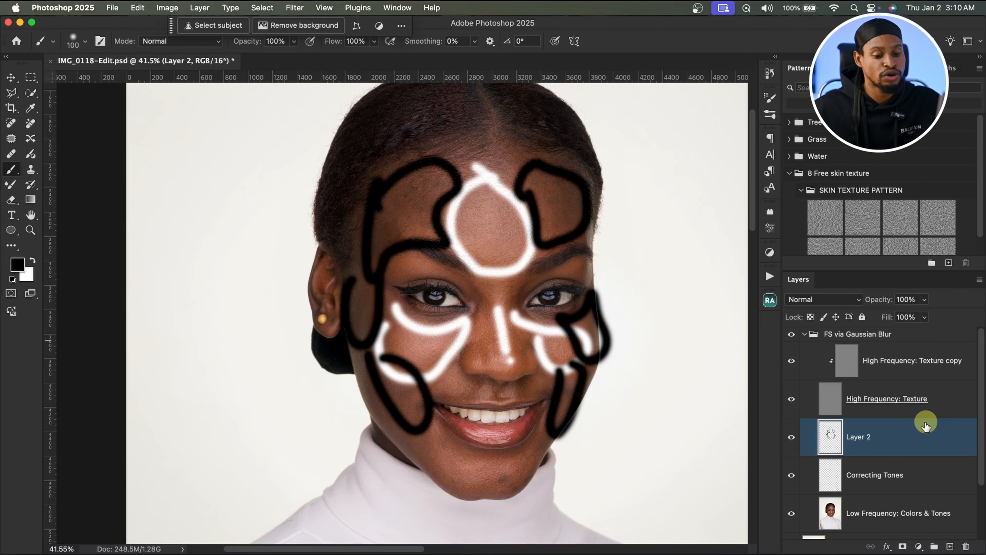
{"action": "key", "text": "BackSpace"}
Step: Hide the High Frequency: Texture layer and switch to the Mixer Brush on the Correcting Tones layer
{"action": "mouse_move", "coordinate": [490, 320]}
{"action": "left_mouse_down"}
{"action": "mouse_move", "coordinate": [524, 353]}
{"action": "mouse_move", "coordinate": [513, 363]}
{"action": "left_mouse_up"}
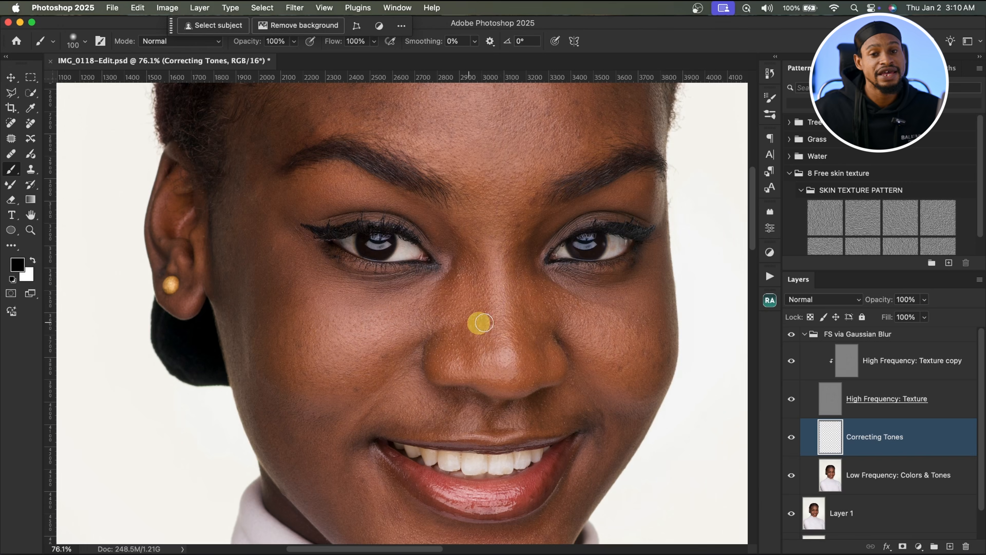
{"action": "key", "text": "z"}
{"action": "left_click_drag", "start_coordinate": [545, 316], "coordinate": [502, 311]}
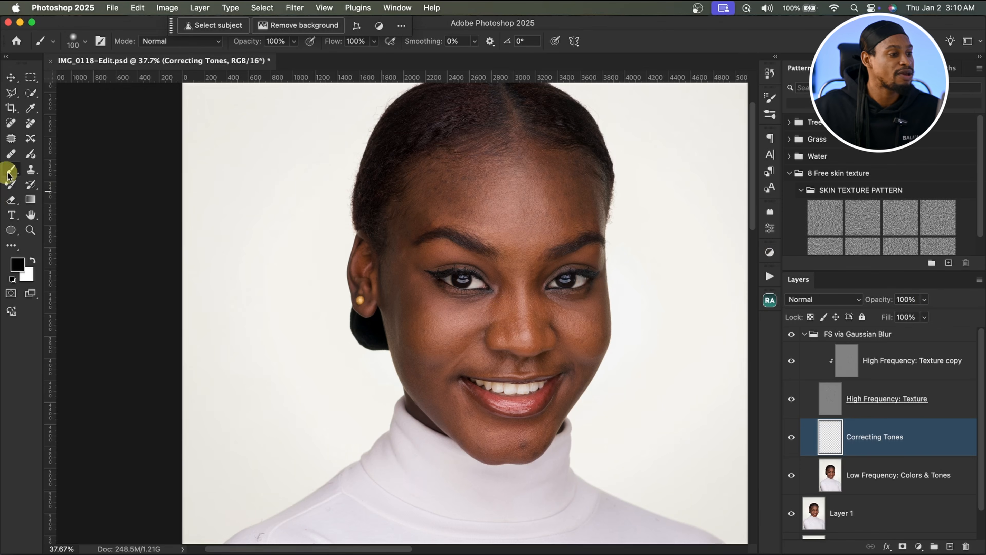
{"action": "left_click", "coordinate": [32, 171]}
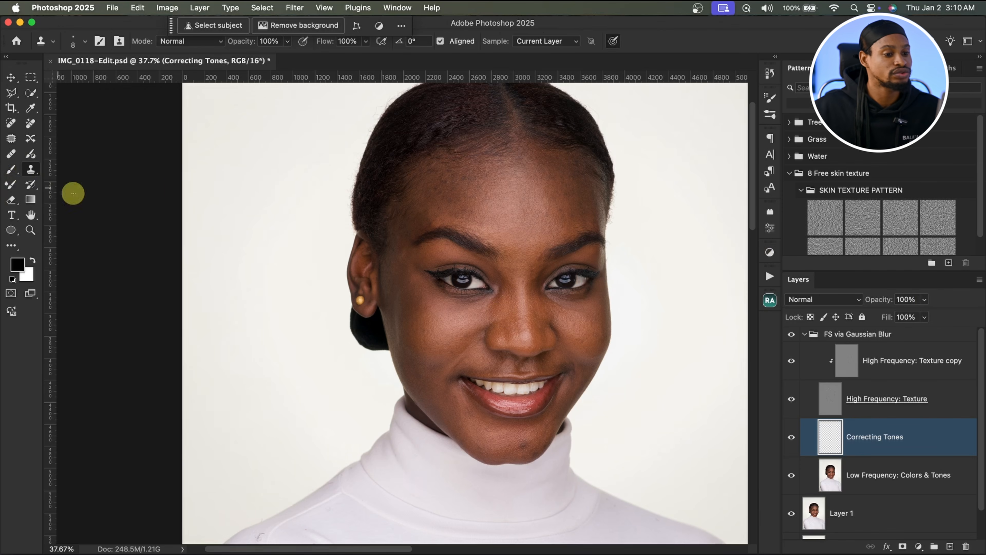
{"action": "left_click", "coordinate": [792, 400]}
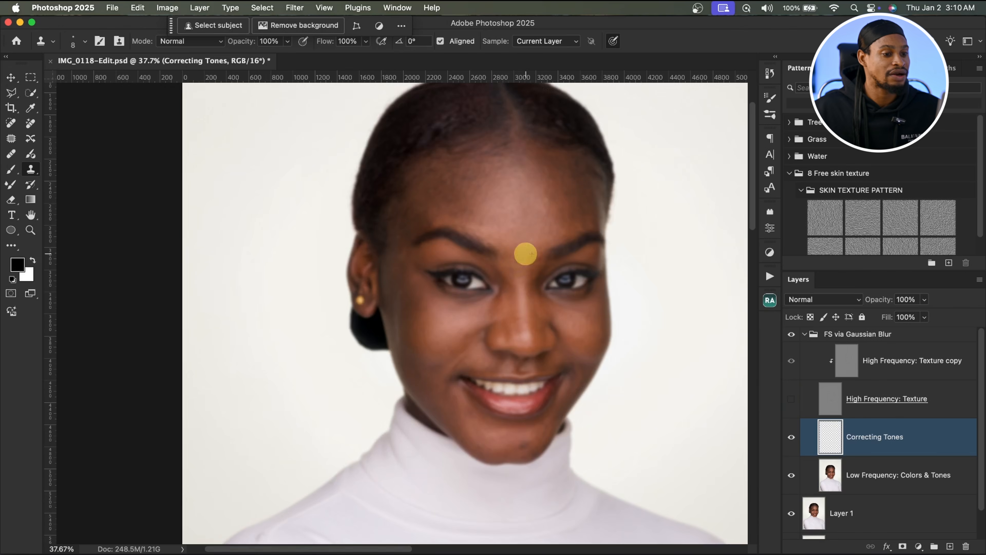
{"action": "key", "text": "z"}
{"action": "mouse_move", "coordinate": [540, 204]}
{"action": "left_mouse_down"}
{"action": "mouse_move", "coordinate": [570, 203]}
{"action": "mouse_move", "coordinate": [557, 203]}
{"action": "left_mouse_up"}
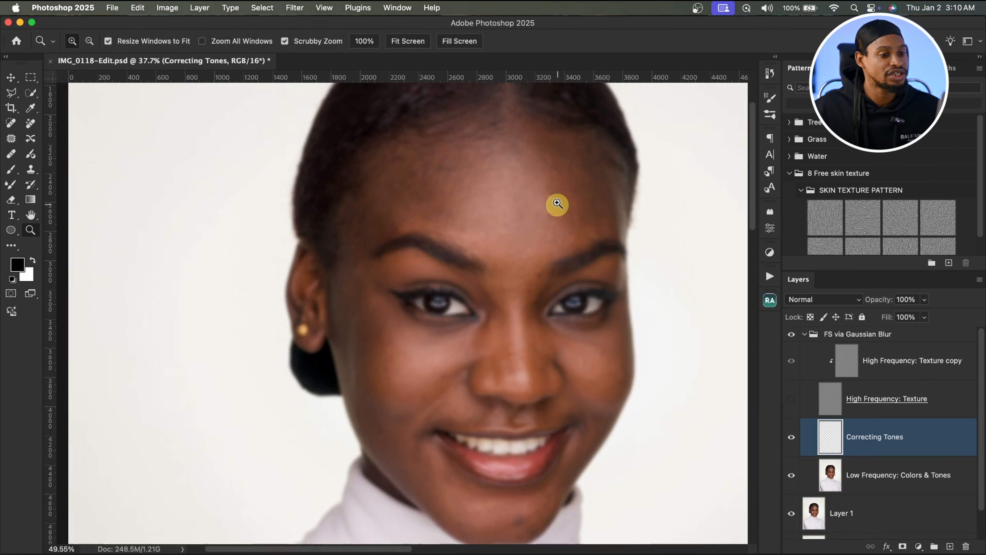
{"action": "key", "text": "s"}
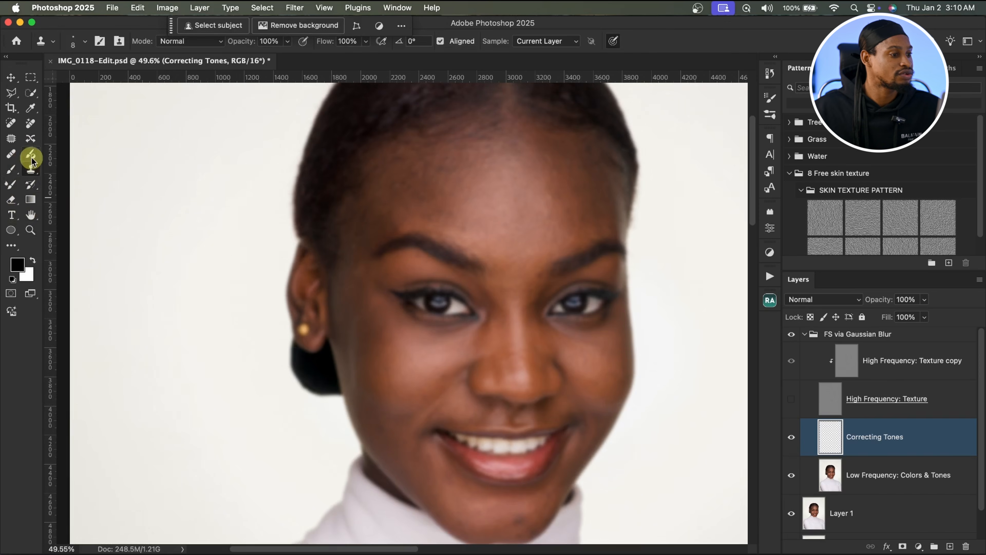
{"action": "left_click", "coordinate": [14, 184]}
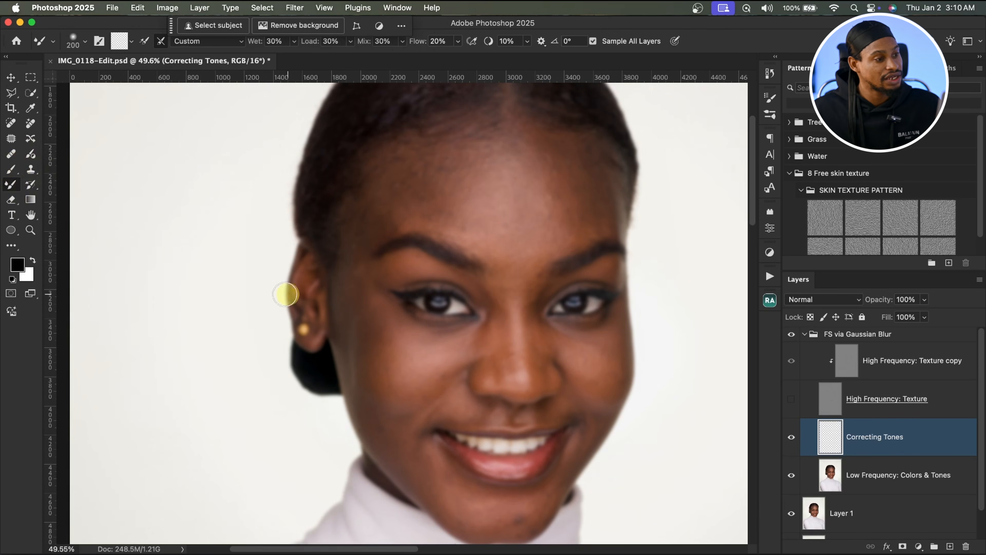
Step: Blend the uneven forehead tones with Mixer Brush strokes at sizes between about 250 and 700 px, then show the texture layer
{"action": "key", "text": "bracketright"}
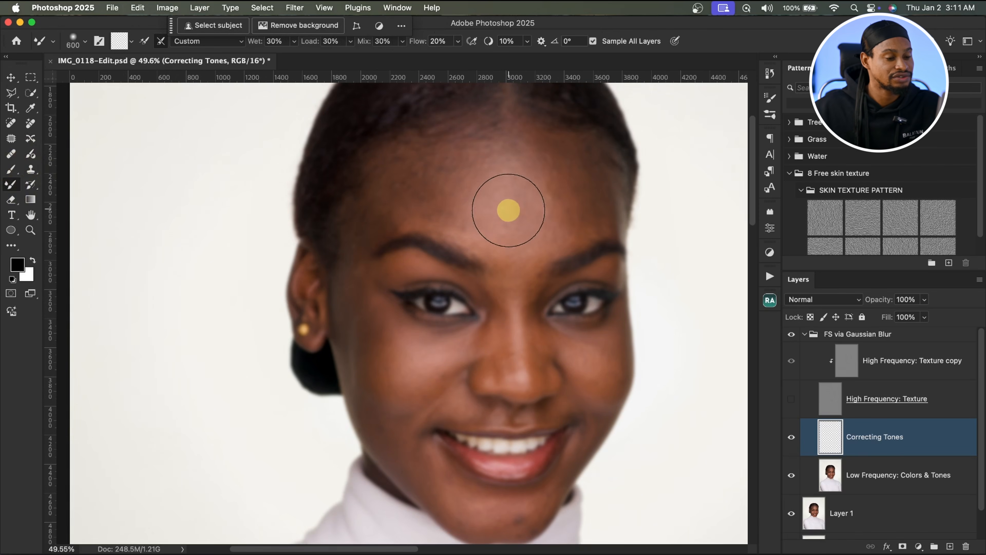
{"action": "key", "text": "bracketright"}
{"action": "key", "text": "bracketright"}
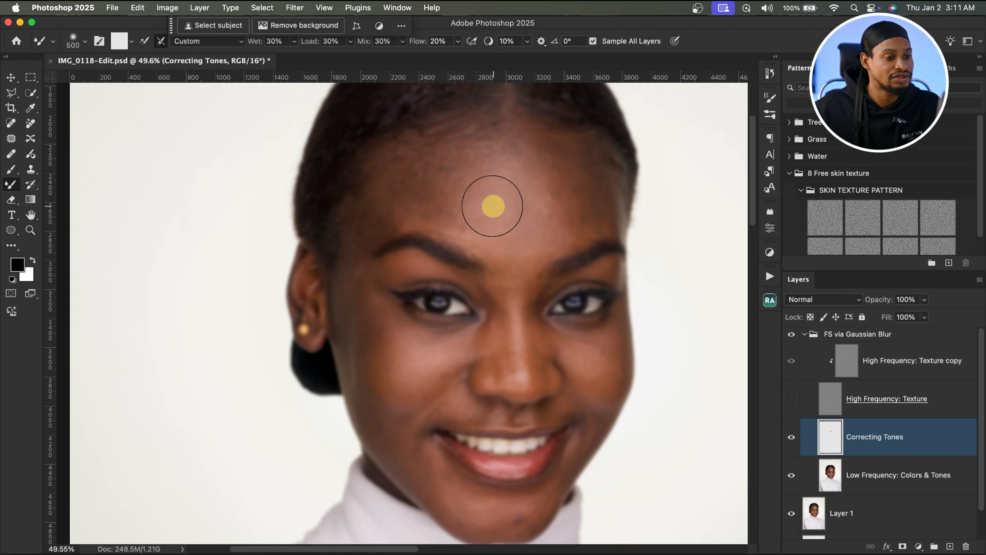
{"action": "mouse_move", "coordinate": [520, 203]}
{"action": "left_mouse_down"}
{"action": "mouse_move", "coordinate": [527, 225]}
{"action": "mouse_move", "coordinate": [496, 211]}
{"action": "mouse_move", "coordinate": [511, 243]}
{"action": "mouse_move", "coordinate": [485, 202]}
{"action": "left_mouse_up"}
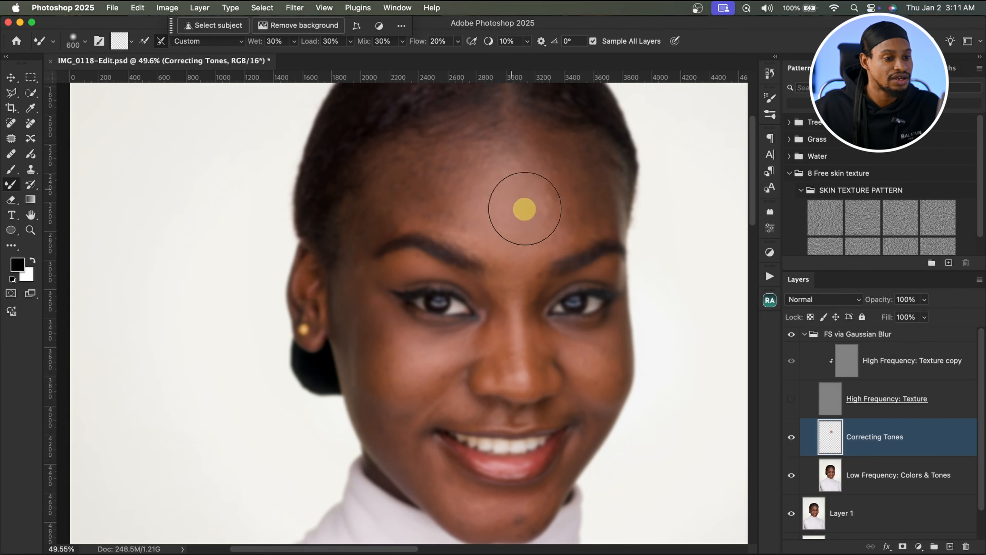
{"action": "key", "text": "bracketleft"}
{"action": "key", "text": "bracketleft"}
{"action": "key", "text": "bracketleft"}
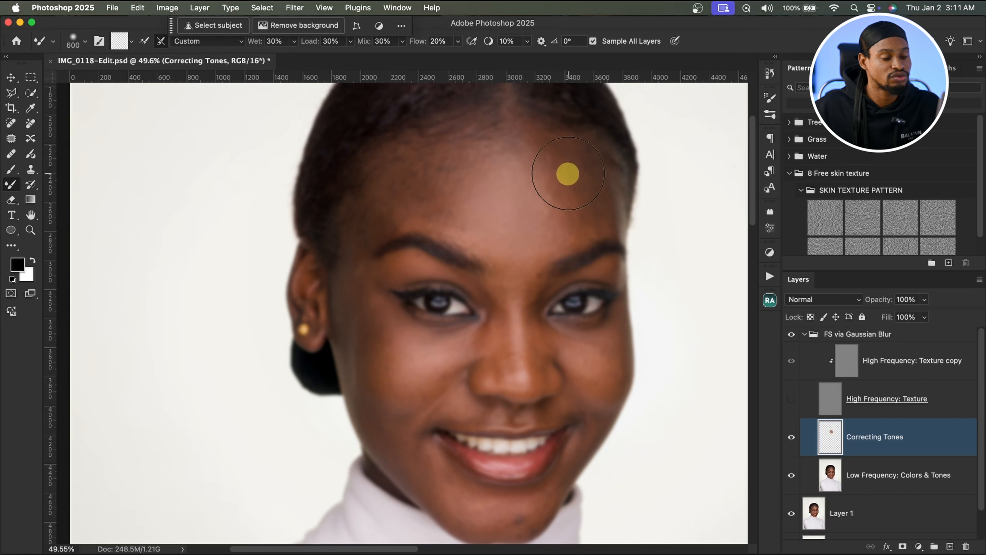
{"action": "mouse_move", "coordinate": [569, 174]}
{"action": "left_mouse_down"}
{"action": "mouse_move", "coordinate": [575, 201]}
{"action": "mouse_move", "coordinate": [587, 188]}
{"action": "mouse_move", "coordinate": [576, 201]}
{"action": "mouse_move", "coordinate": [558, 200]}
{"action": "mouse_move", "coordinate": [548, 162]}
{"action": "mouse_move", "coordinate": [574, 177]}
{"action": "mouse_move", "coordinate": [581, 216]}
{"action": "mouse_move", "coordinate": [539, 189]}
{"action": "mouse_move", "coordinate": [548, 212]}
{"action": "left_mouse_up"}
{"action": "key", "text": "bracketleft"}
{"action": "key", "text": "bracketleft"}
{"action": "key", "text": "bracketleft"}
{"action": "key", "text": "bracketleft"}
{"action": "key", "text": "bracketleft"}
{"action": "key", "text": "bracketleft"}
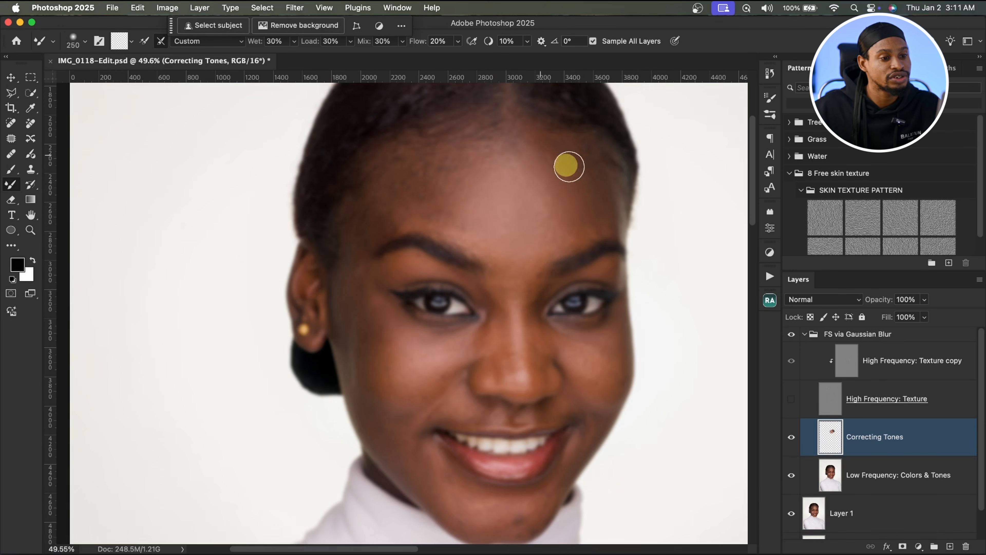
{"action": "mouse_move", "coordinate": [569, 166]}
{"action": "left_mouse_down"}
{"action": "mouse_move", "coordinate": [584, 200]}
{"action": "mouse_move", "coordinate": [572, 210]}
{"action": "mouse_move", "coordinate": [544, 150]}
{"action": "mouse_move", "coordinate": [573, 178]}
{"action": "mouse_move", "coordinate": [576, 230]}
{"action": "mouse_move", "coordinate": [534, 200]}
{"action": "mouse_move", "coordinate": [536, 219]}
{"action": "mouse_move", "coordinate": [529, 197]}
{"action": "mouse_move", "coordinate": [544, 209]}
{"action": "mouse_move", "coordinate": [528, 173]}
{"action": "mouse_move", "coordinate": [424, 193]}
{"action": "mouse_move", "coordinate": [434, 169]}
{"action": "mouse_move", "coordinate": [414, 194]}
{"action": "left_mouse_up"}
{"action": "key", "text": "bracketright"}
{"action": "key", "text": "bracketright"}
{"action": "key", "text": "bracketright"}
{"action": "key", "text": "bracketright"}
{"action": "key", "text": "bracketleft"}
{"action": "key", "text": "bracketleft"}
{"action": "key", "text": "bracketleft"}
{"action": "key", "text": "bracketleft"}
{"action": "key", "text": "bracketright"}
{"action": "key", "text": "bracketright"}
{"action": "key", "text": "bracketright"}
{"action": "key", "text": "bracketright"}
{"action": "key", "text": "bracketright"}
{"action": "key", "text": "bracketright"}
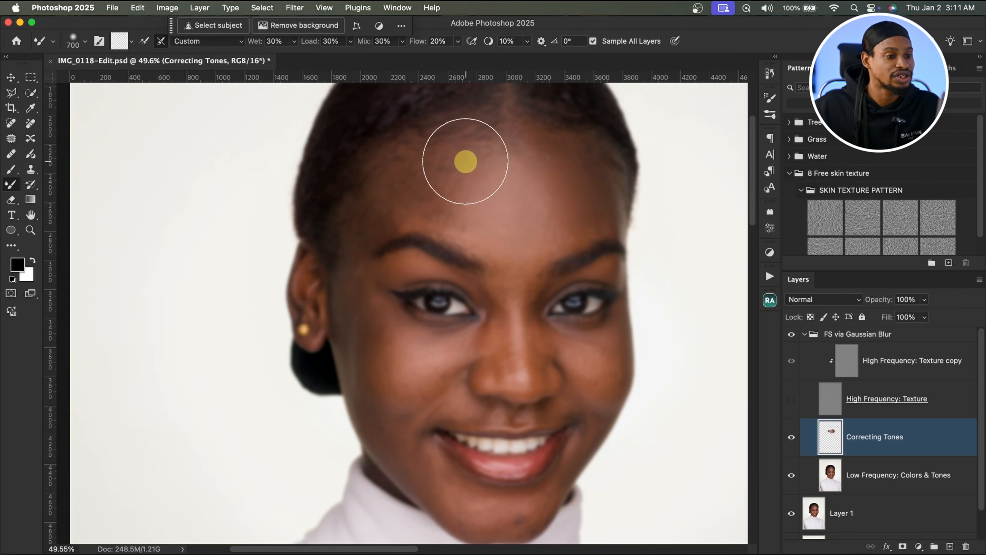
{"action": "mouse_move", "coordinate": [466, 161]}
{"action": "left_mouse_down"}
{"action": "mouse_move", "coordinate": [440, 164]}
{"action": "mouse_move", "coordinate": [451, 169]}
{"action": "mouse_move", "coordinate": [446, 161]}
{"action": "mouse_move", "coordinate": [489, 147]}
{"action": "mouse_move", "coordinate": [432, 172]}
{"action": "left_mouse_up"}
{"action": "key", "text": "bracketright"}
{"action": "key", "text": "bracketright"}
{"action": "key", "text": "bracketright"}
{"action": "key", "text": "bracketleft"}
{"action": "key", "text": "bracketleft"}
{"action": "key", "text": "bracketleft"}
{"action": "key", "text": "bracketleft"}
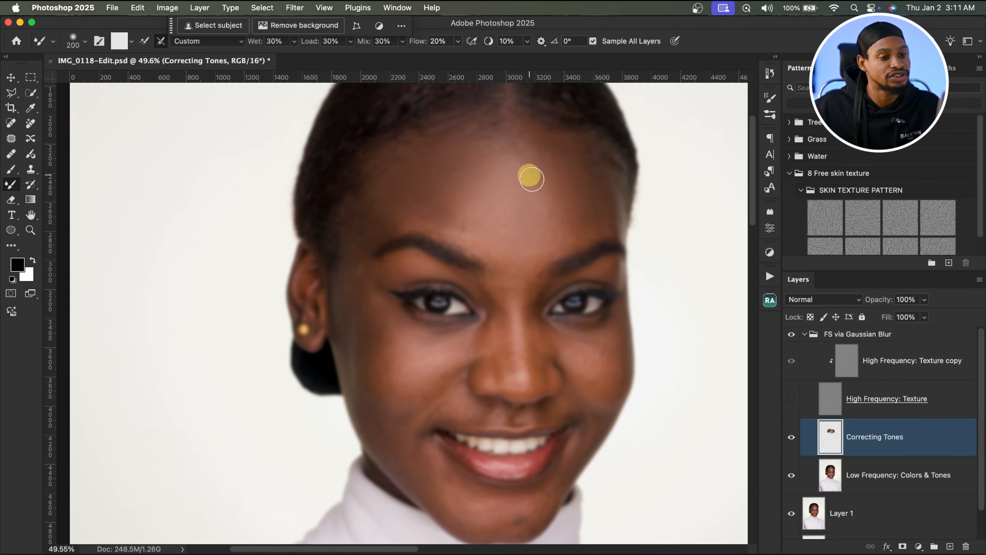
{"action": "key", "text": "bracketright"}
{"action": "key", "text": "bracketright"}
{"action": "key", "text": "bracketright"}
{"action": "key", "text": "bracketleft"}
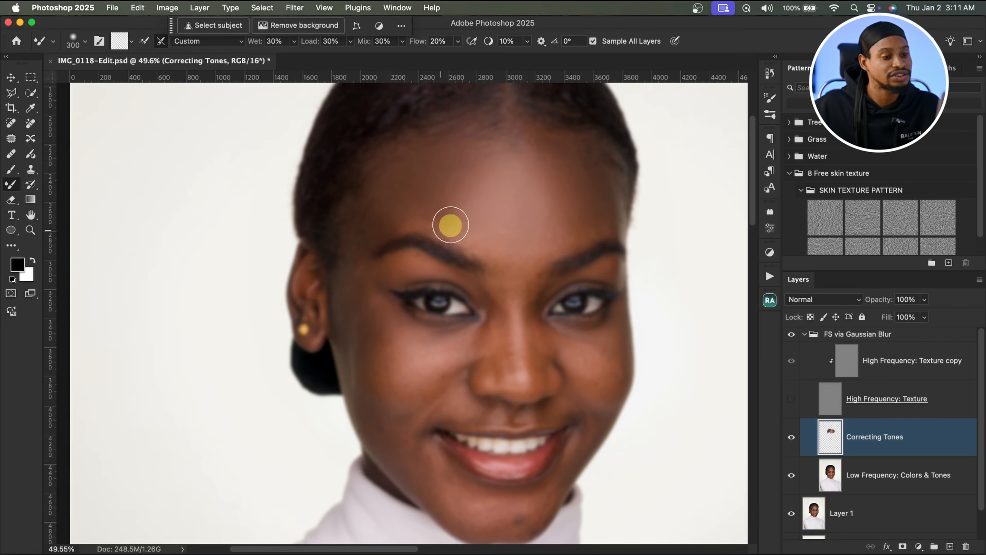
{"action": "left_click", "coordinate": [791, 399]}
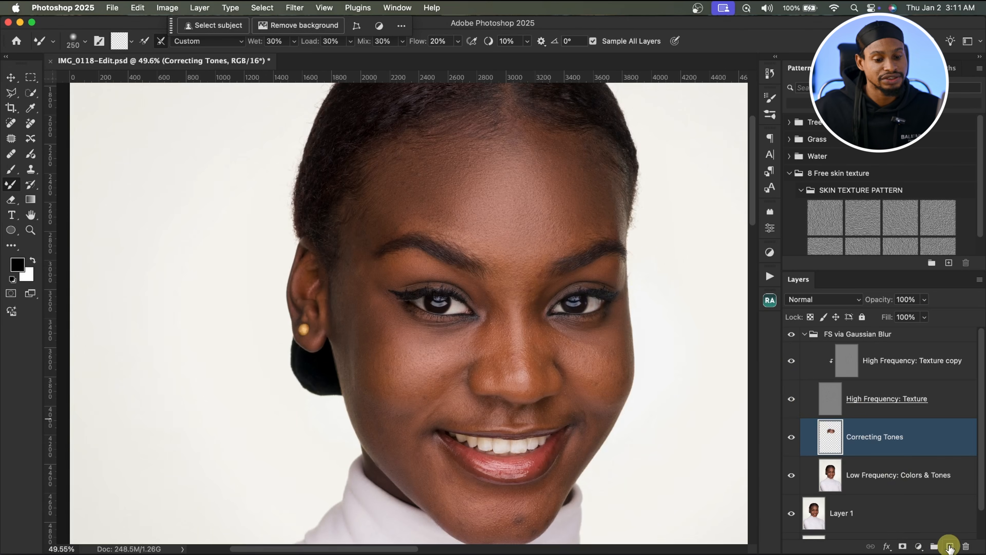
Step: Add a new layer, paint black demonstration strokes across the forehead with the Brush tool, then delete the layer
{"action": "left_click", "coordinate": [950, 547]}
{"action": "left_click", "coordinate": [12, 170]}
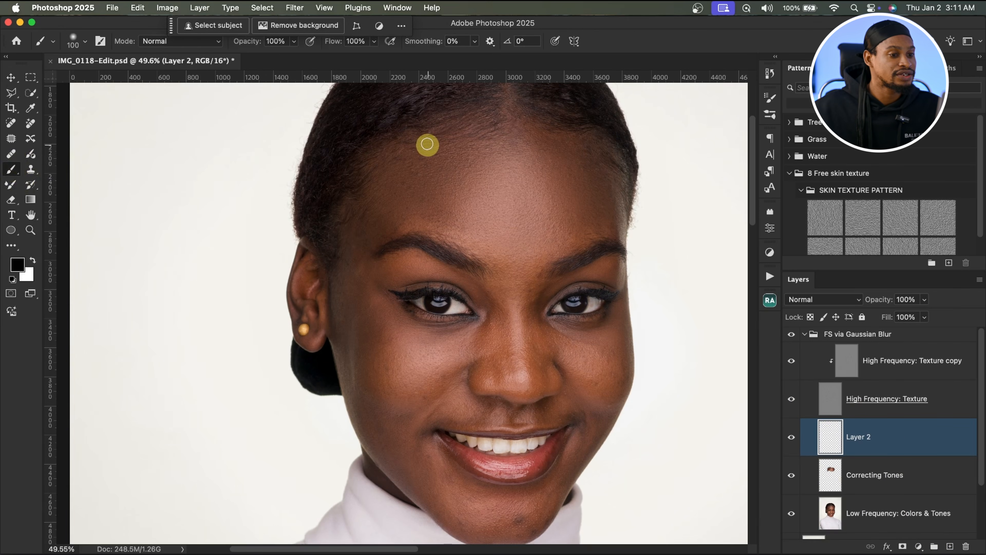
{"action": "key", "text": "bracketleft"}
{"action": "mouse_move", "coordinate": [437, 155]}
{"action": "left_mouse_down"}
{"action": "mouse_move", "coordinate": [375, 194]}
{"action": "mouse_move", "coordinate": [387, 181]}
{"action": "mouse_move", "coordinate": [403, 203]}
{"action": "mouse_move", "coordinate": [374, 181]}
{"action": "mouse_move", "coordinate": [348, 241]}
{"action": "left_mouse_up"}
{"action": "key", "text": "bracketright"}
{"action": "mouse_move", "coordinate": [557, 161]}
{"action": "left_mouse_down"}
{"action": "mouse_move", "coordinate": [613, 202]}
{"action": "mouse_move", "coordinate": [606, 217]}
{"action": "left_mouse_up"}
{"action": "mouse_move", "coordinate": [560, 187]}
{"action": "left_mouse_down"}
{"action": "mouse_move", "coordinate": [590, 213]}
{"action": "mouse_move", "coordinate": [583, 201]}
{"action": "mouse_move", "coordinate": [604, 237]}
{"action": "left_mouse_up"}
{"action": "key", "text": "bracketright"}
{"action": "key", "text": "bracketright"}
{"action": "left_click_drag", "start_coordinate": [487, 161], "coordinate": [535, 167]}
{"action": "mouse_move", "coordinate": [484, 187]}
{"action": "left_mouse_down"}
{"action": "mouse_move", "coordinate": [534, 191]}
{"action": "mouse_move", "coordinate": [484, 193]}
{"action": "mouse_move", "coordinate": [512, 208]}
{"action": "mouse_move", "coordinate": [523, 198]}
{"action": "mouse_move", "coordinate": [515, 223]}
{"action": "mouse_move", "coordinate": [503, 215]}
{"action": "mouse_move", "coordinate": [497, 251]}
{"action": "mouse_move", "coordinate": [525, 236]}
{"action": "left_mouse_up"}
{"action": "key", "text": "bracketright"}
{"action": "key", "text": "bracketleft"}
{"action": "key", "text": "bracketleft"}
{"action": "left_click_drag", "start_coordinate": [482, 251], "coordinate": [529, 253]}
{"action": "key", "text": "bracketleft"}
{"action": "key", "text": "bracketleft"}
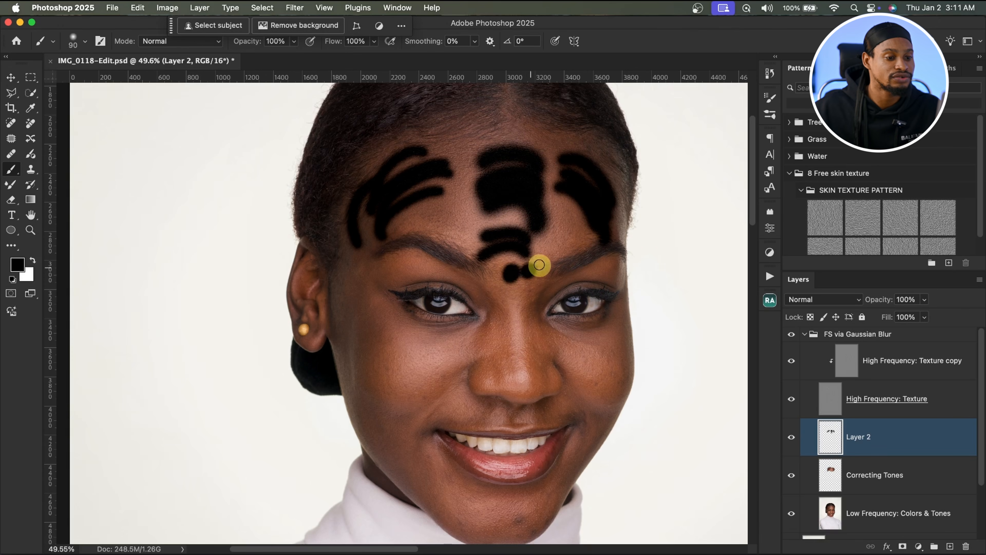
{"action": "left_click", "coordinate": [511, 271]}
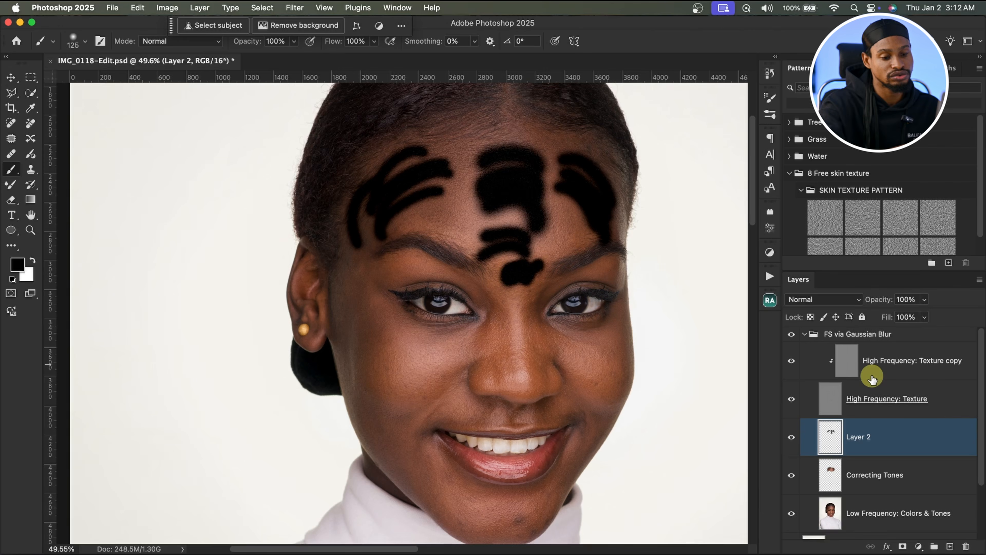
{"action": "key", "text": "Delete"}
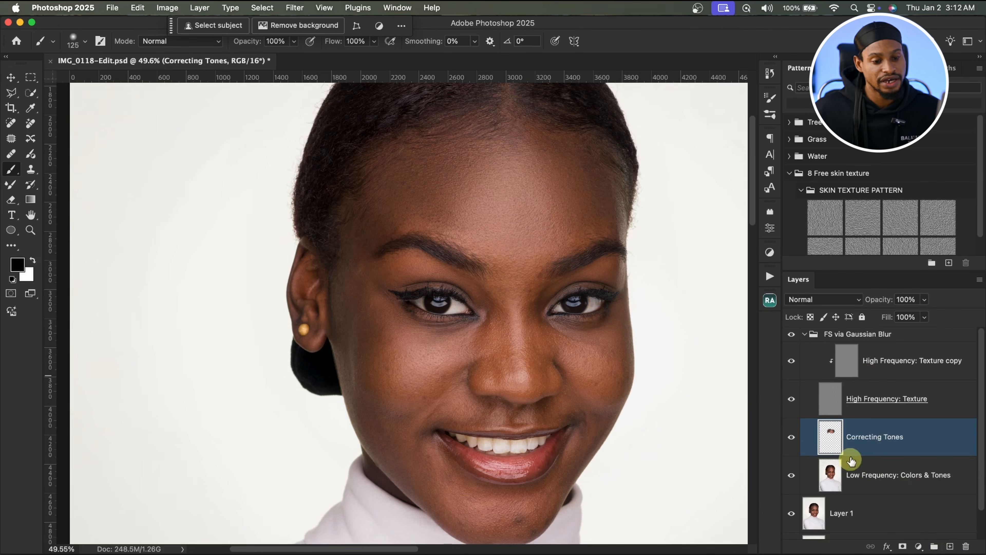
Step: Reselect the Correcting Tones layer and switch back to the Mixer Brush at 400 px
{"action": "left_click", "coordinate": [797, 400]}
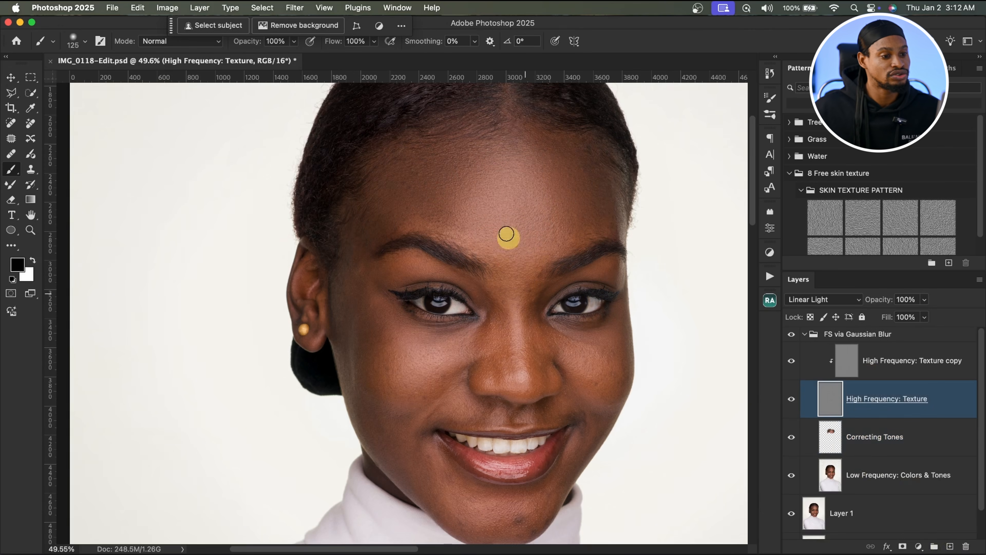
{"action": "left_click", "coordinate": [831, 438]}
{"action": "left_click", "coordinate": [791, 399]}
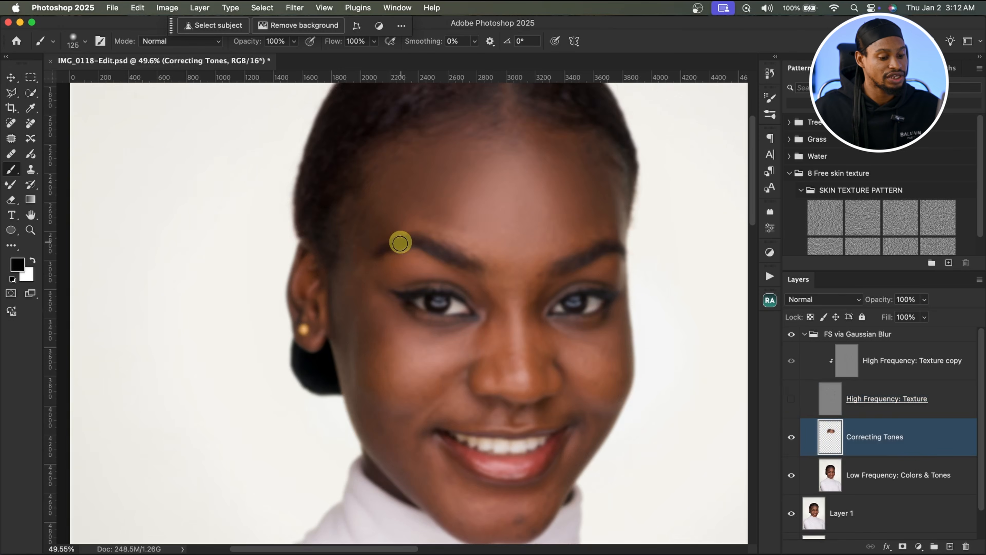
{"action": "key", "text": "bracketright"}
{"action": "key", "text": "bracketright"}
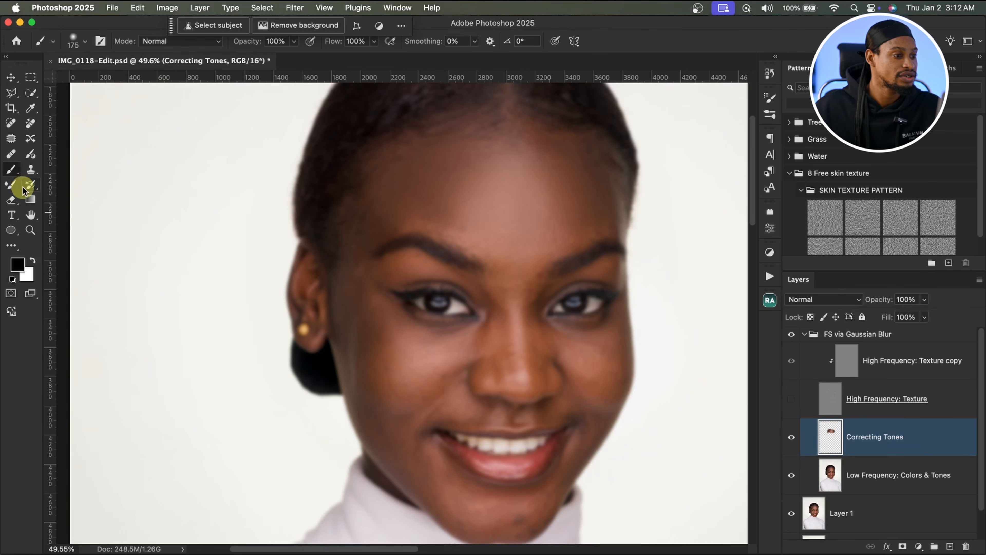
{"action": "left_click", "coordinate": [23, 187]}
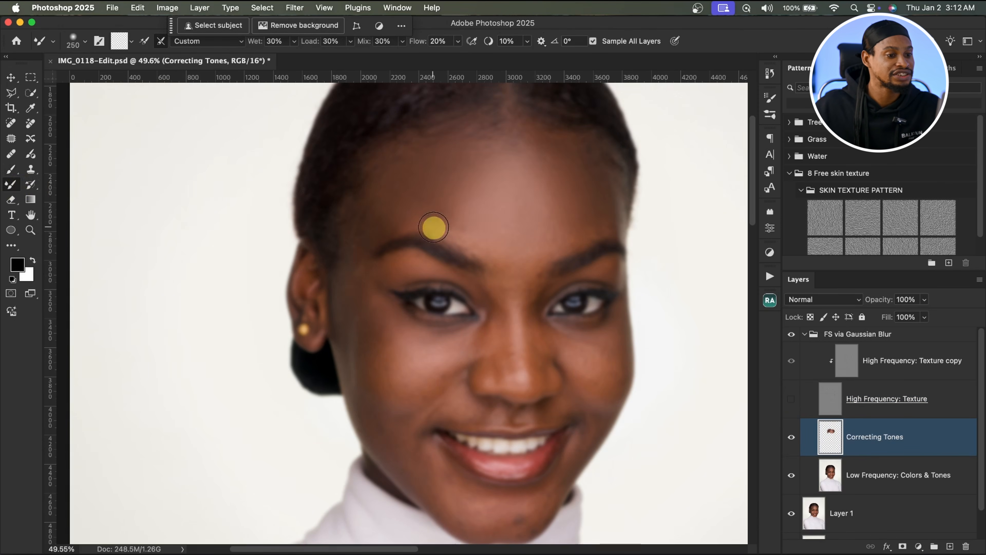
{"action": "left_click", "coordinate": [791, 399]}
{"action": "key", "text": "bracketright"}
{"action": "key", "text": "bracketright"}
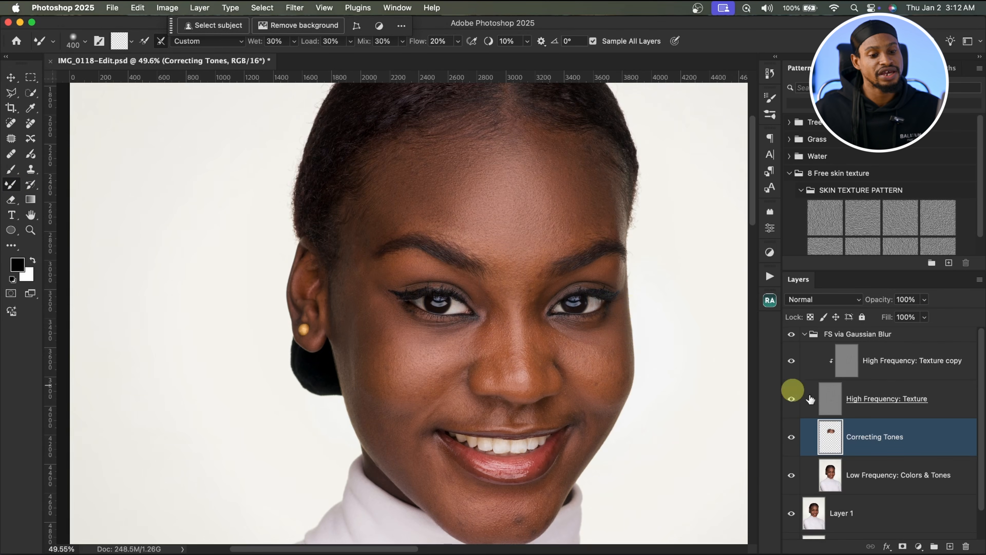
{"action": "left_click", "coordinate": [865, 453]}
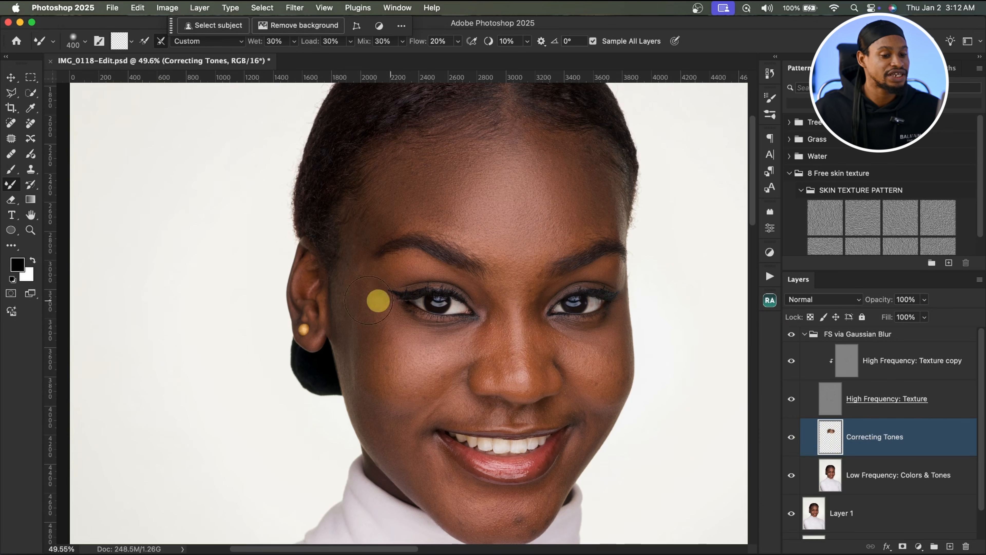
Step: With the texture layer hidden, blend tones from between the brows into the left eye area using an 800 px Mixer Brush stroke, then show the texture
{"action": "left_click", "coordinate": [792, 399]}
{"action": "key", "text": "bracketright"}
{"action": "key", "text": "bracketright"}
{"action": "key", "text": "bracketright"}
{"action": "key", "text": "bracketright"}
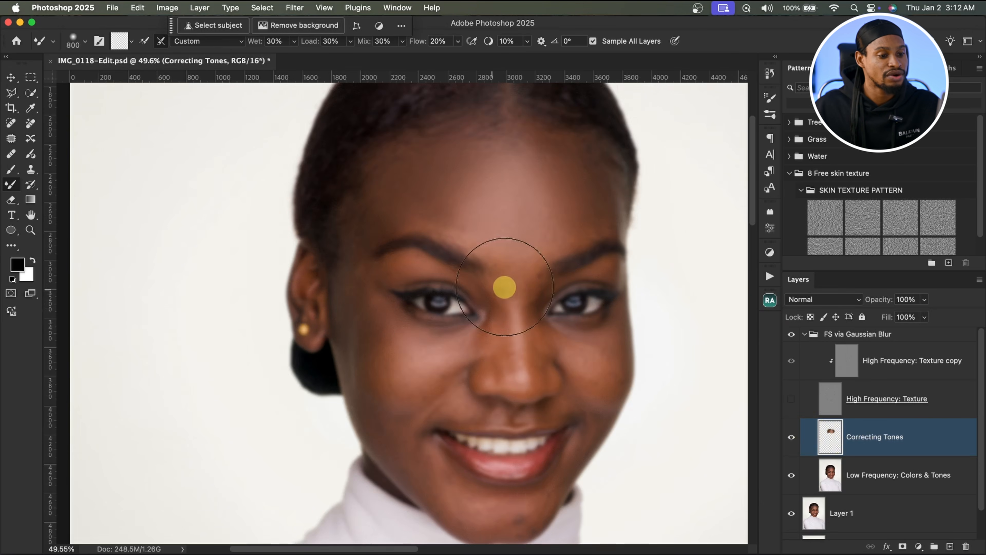
{"action": "mouse_move", "coordinate": [505, 287]}
{"action": "left_mouse_down"}
{"action": "mouse_move", "coordinate": [438, 330]}
{"action": "mouse_move", "coordinate": [522, 311]}
{"action": "mouse_move", "coordinate": [431, 319]}
{"action": "left_mouse_up"}
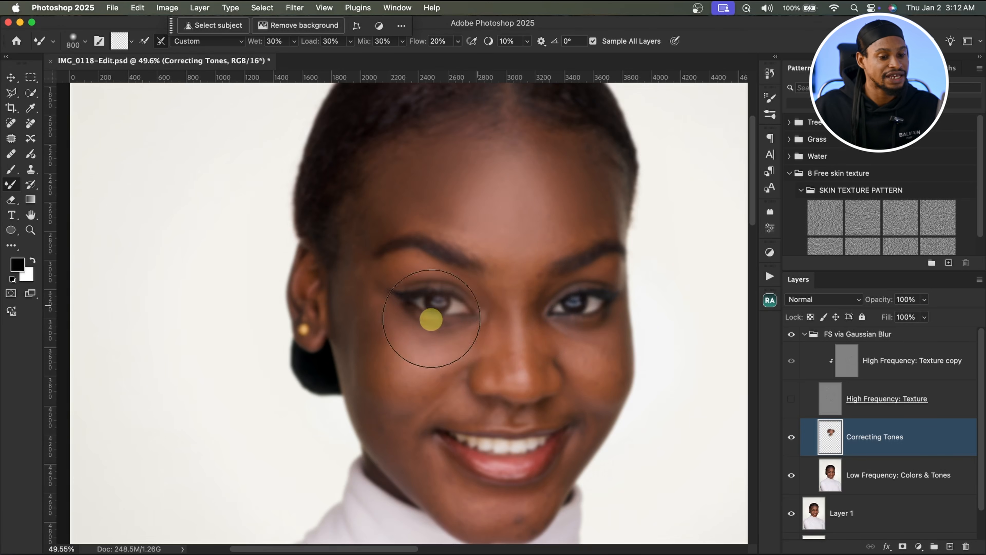
{"action": "left_click", "coordinate": [792, 400]}
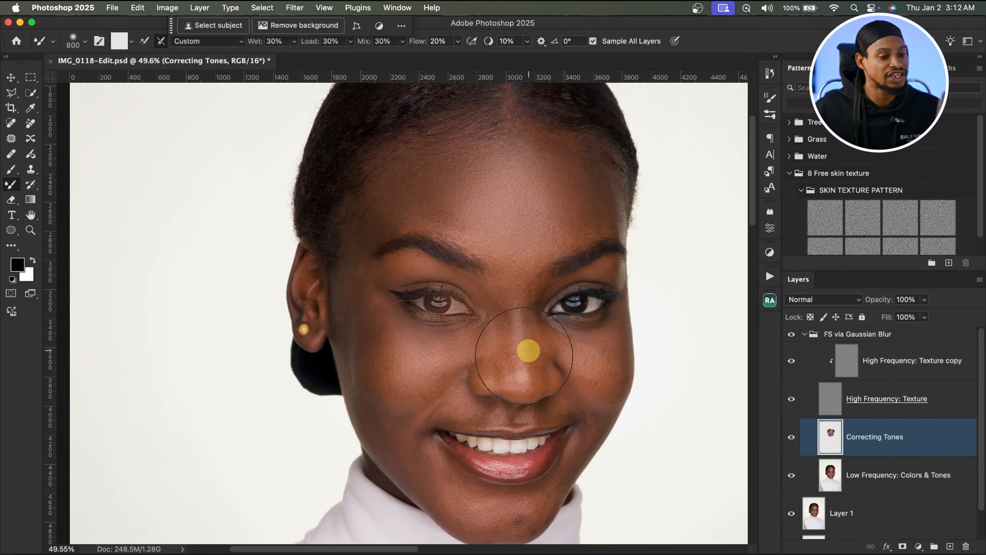
{"action": "key", "text": "super+space"}
{"action": "left_click_drag", "start_coordinate": [476, 317], "coordinate": [551, 317]}
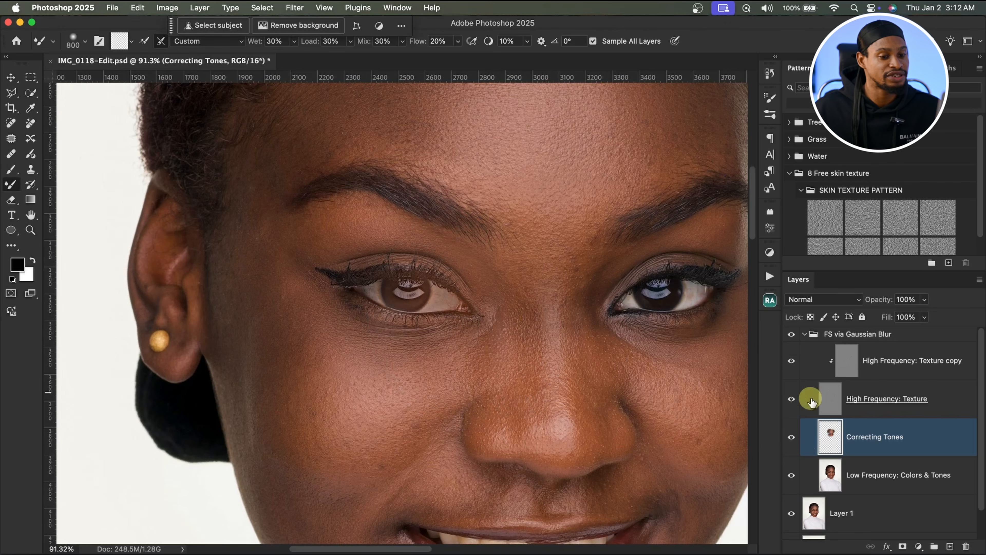
Step: Toggle the Correcting Tones layer's visibility to compare the tone correction before and after
{"action": "left_click", "coordinate": [791, 443]}
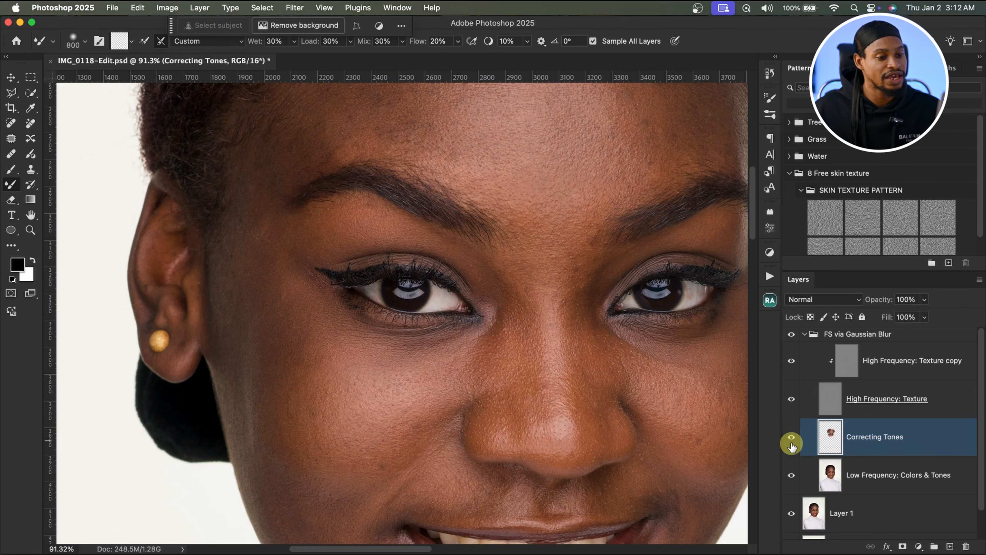
{"action": "key", "text": "super+space"}
{"action": "left_click_drag", "start_coordinate": [562, 305], "coordinate": [533, 303]}
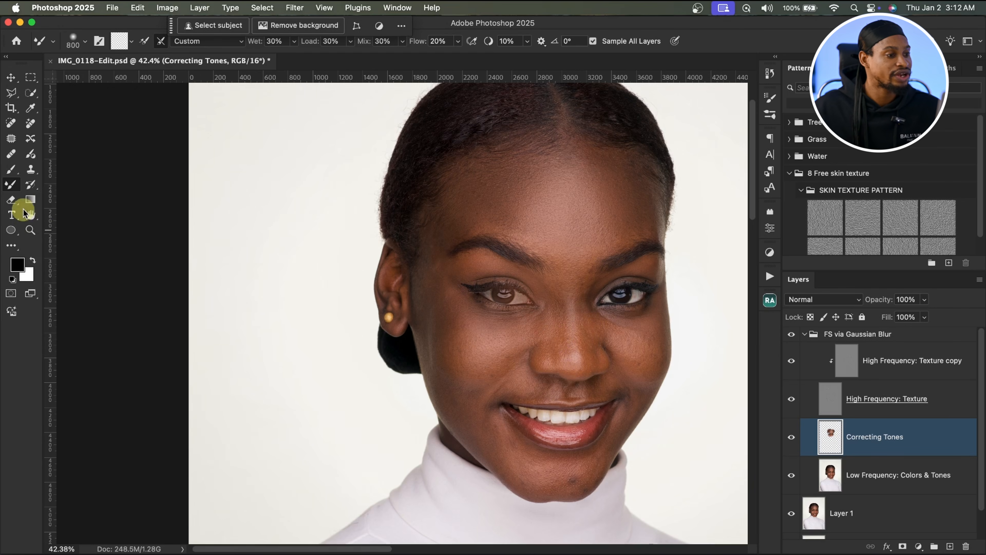
Step: Erase the blended tones over both eyes on the Correcting Tones layer with a 600 px Eraser
{"action": "left_click", "coordinate": [12, 200]}
{"action": "mouse_move", "coordinate": [485, 325]}
{"action": "left_mouse_down"}
{"action": "mouse_move", "coordinate": [525, 306]}
{"action": "mouse_move", "coordinate": [532, 292]}
{"action": "mouse_move", "coordinate": [530, 303]}
{"action": "mouse_move", "coordinate": [497, 312]}
{"action": "mouse_move", "coordinate": [544, 302]}
{"action": "mouse_move", "coordinate": [466, 309]}
{"action": "mouse_move", "coordinate": [502, 270]}
{"action": "mouse_move", "coordinate": [489, 290]}
{"action": "mouse_move", "coordinate": [524, 291]}
{"action": "mouse_move", "coordinate": [615, 327]}
{"action": "mouse_move", "coordinate": [620, 318]}
{"action": "mouse_move", "coordinate": [594, 323]}
{"action": "mouse_move", "coordinate": [571, 307]}
{"action": "mouse_move", "coordinate": [543, 315]}
{"action": "mouse_move", "coordinate": [509, 299]}
{"action": "mouse_move", "coordinate": [474, 314]}
{"action": "mouse_move", "coordinate": [504, 343]}
{"action": "mouse_move", "coordinate": [560, 320]}
{"action": "left_mouse_up"}
{"action": "key", "text": "bracketright"}
{"action": "key", "text": "bracketright"}
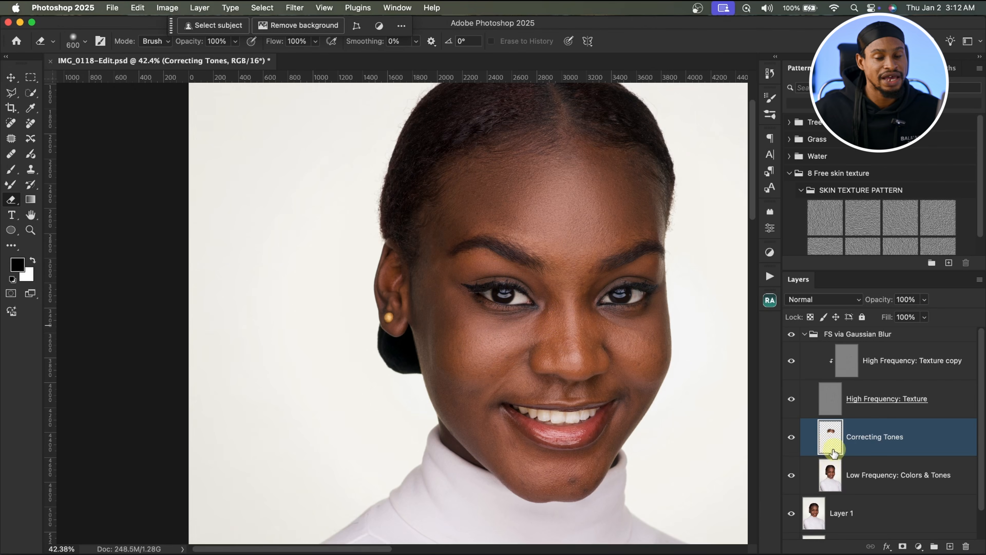
{"action": "left_click", "coordinate": [846, 481]}
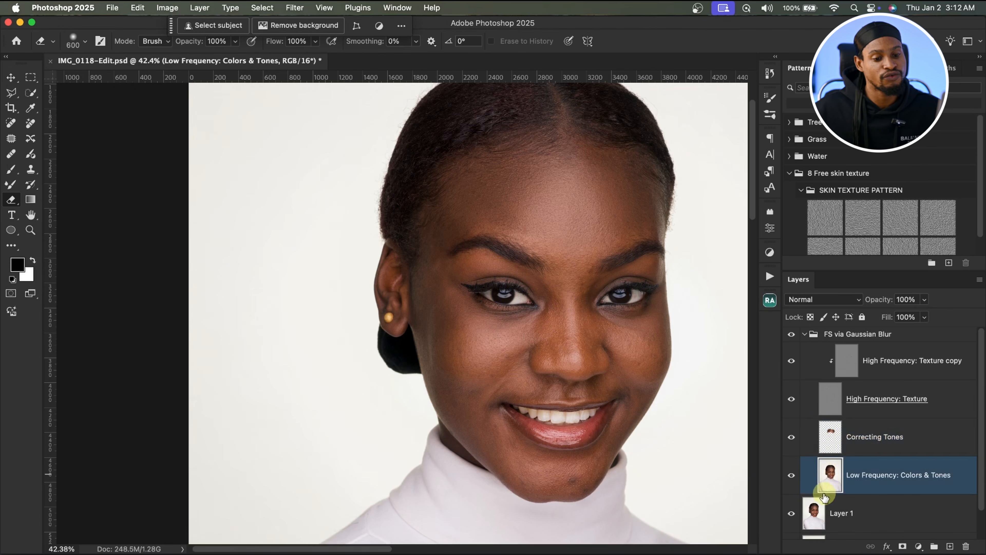
{"action": "left_click", "coordinate": [833, 448]}
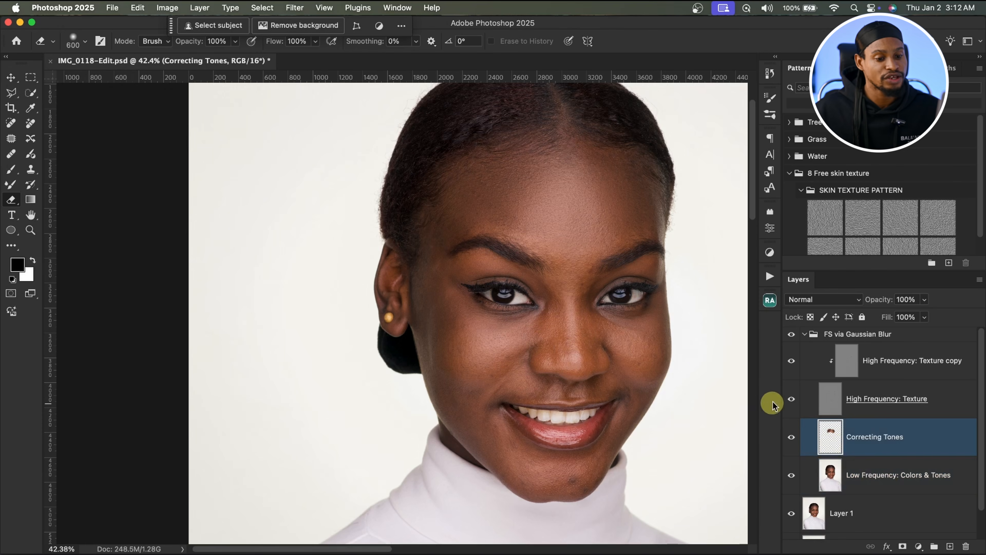
Step: With the texture layer hidden, blend tones under the eyes, between the brows and beside the nose using Mixer Brush sizes of about 100–500 px, then show the texture
{"action": "left_click", "coordinate": [791, 400]}
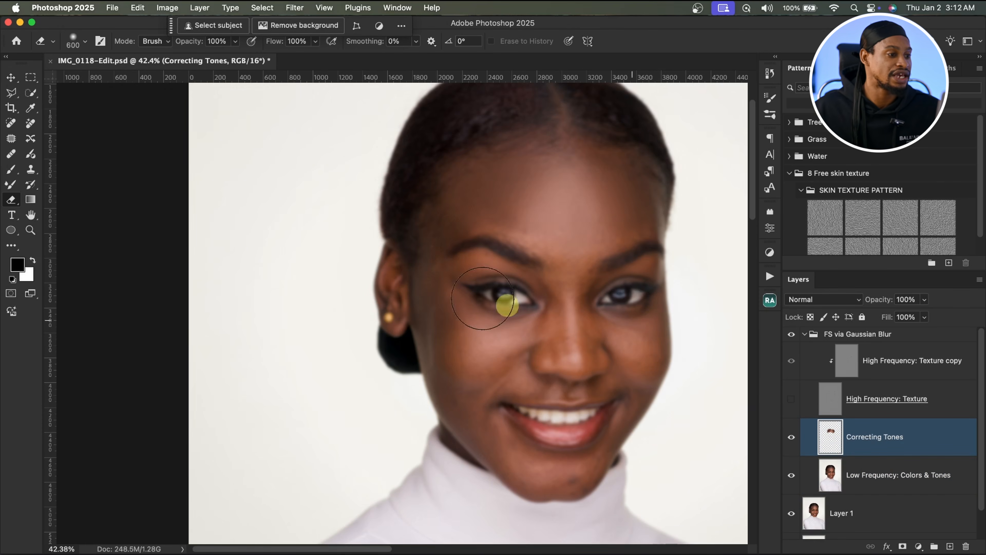
{"action": "left_click", "coordinate": [11, 184]}
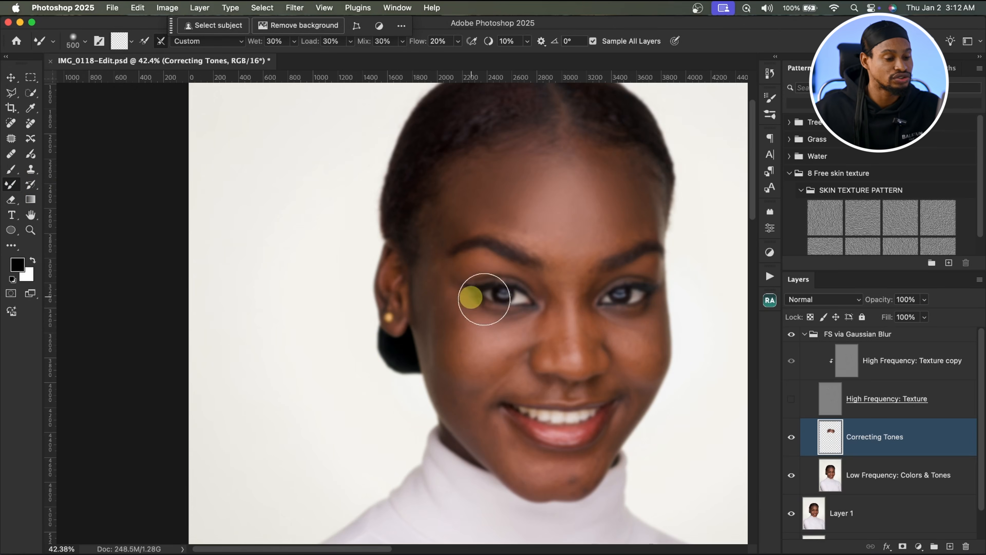
{"action": "key", "text": "z"}
{"action": "mouse_move", "coordinate": [550, 238]}
{"action": "left_mouse_down"}
{"action": "mouse_move", "coordinate": [587, 239]}
{"action": "mouse_move", "coordinate": [599, 223]}
{"action": "left_mouse_up"}
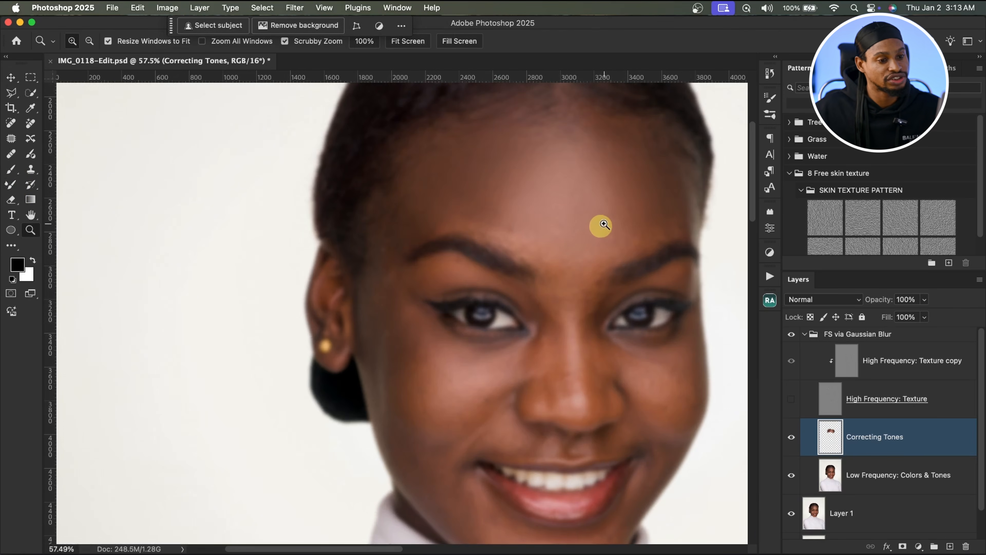
{"action": "key", "text": "b"}
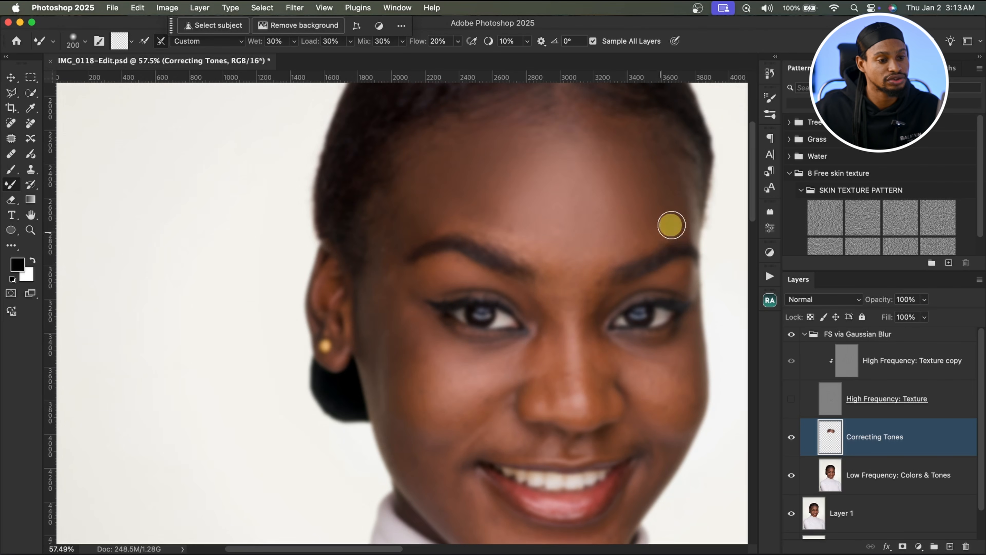
{"action": "key", "text": "bracketright"}
{"action": "key", "text": "bracketright"}
{"action": "key", "text": "bracketleft"}
{"action": "key", "text": "bracketleft"}
{"action": "key", "text": "bracketleft"}
{"action": "key", "text": "bracketleft"}
{"action": "key", "text": "bracketleft"}
{"action": "key", "text": "bracketleft"}
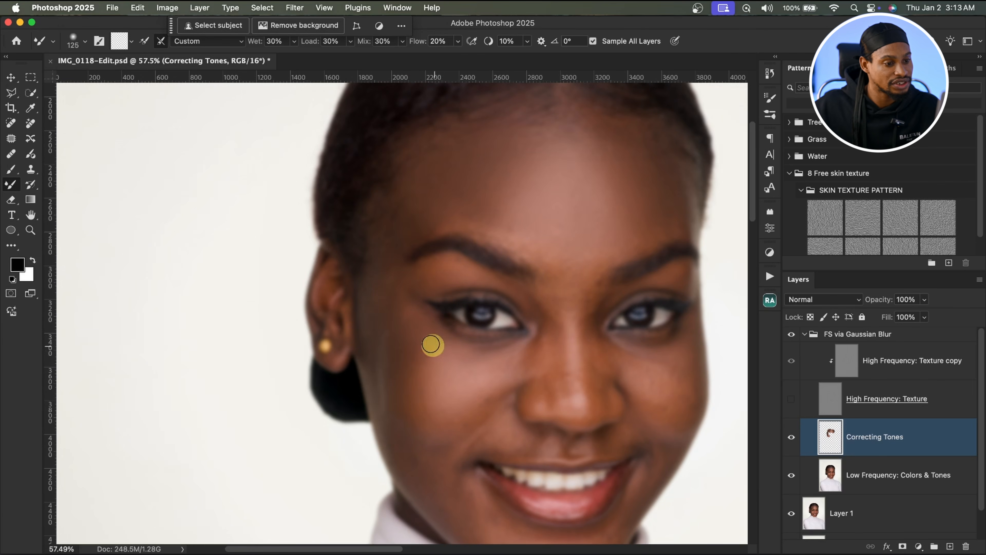
{"action": "key", "text": "bracketright"}
{"action": "key", "text": "bracketright"}
{"action": "key", "text": "bracketright"}
{"action": "mouse_move", "coordinate": [464, 378]}
{"action": "left_mouse_down"}
{"action": "mouse_move", "coordinate": [437, 406]}
{"action": "mouse_move", "coordinate": [509, 295]}
{"action": "left_mouse_up"}
{"action": "key", "text": "bracketleft"}
{"action": "key", "text": "bracketleft"}
{"action": "key", "text": "bracketleft"}
{"action": "key", "text": "bracketleft"}
{"action": "key", "text": "bracketleft"}
{"action": "key", "text": "bracketleft"}
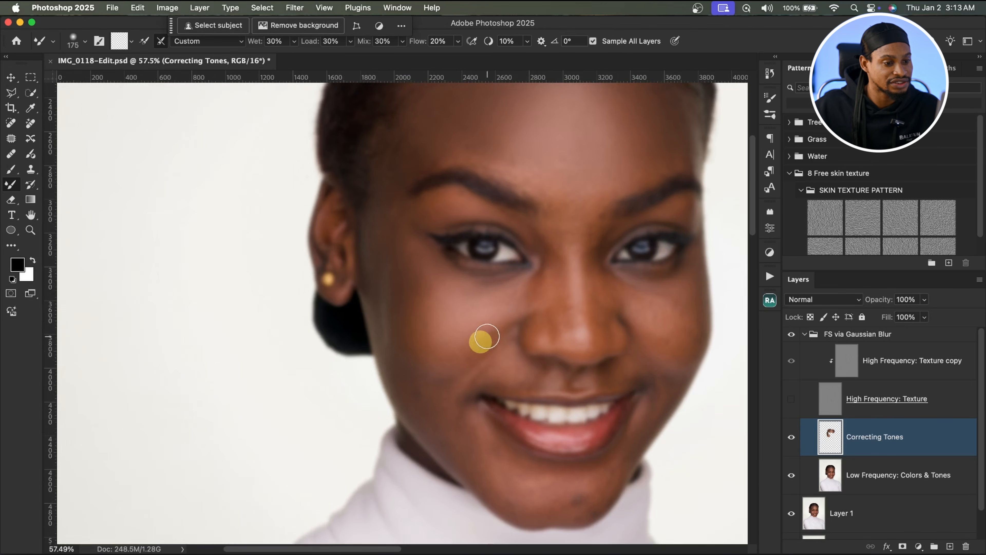
{"action": "key", "text": "bracketright"}
{"action": "key", "text": "bracketright"}
{"action": "key", "text": "bracketright"}
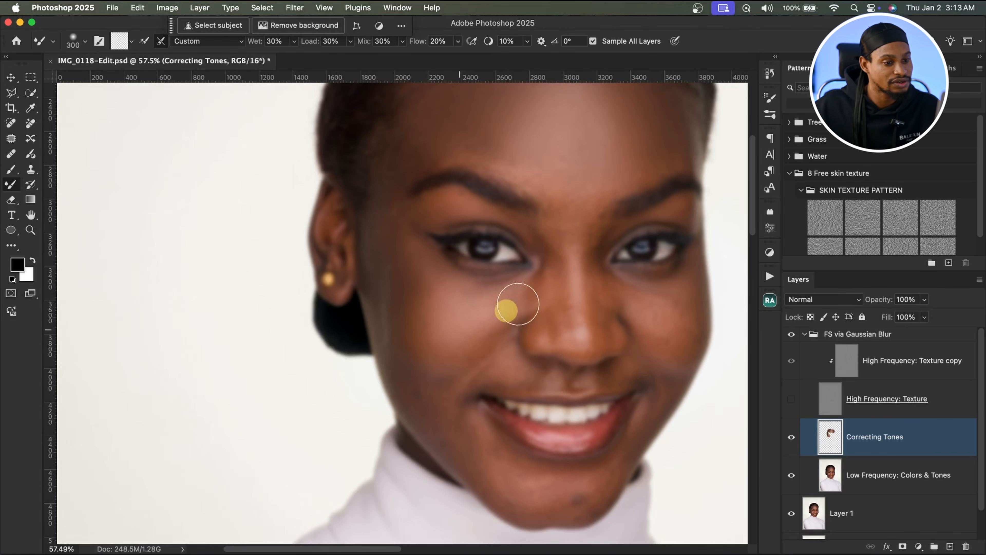
{"action": "key", "text": "bracketleft"}
{"action": "key", "text": "bracketleft"}
{"action": "key", "text": "bracketleft"}
{"action": "key", "text": "bracketleft"}
{"action": "key", "text": "bracketleft"}
{"action": "key", "text": "bracketleft"}
{"action": "key", "text": "bracketleft"}
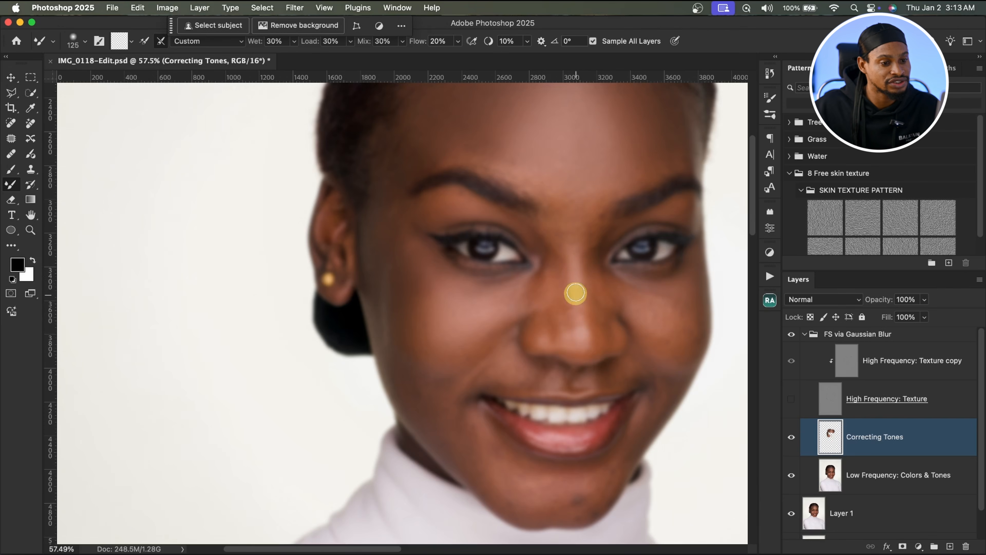
{"action": "key", "text": "bracketleft"}
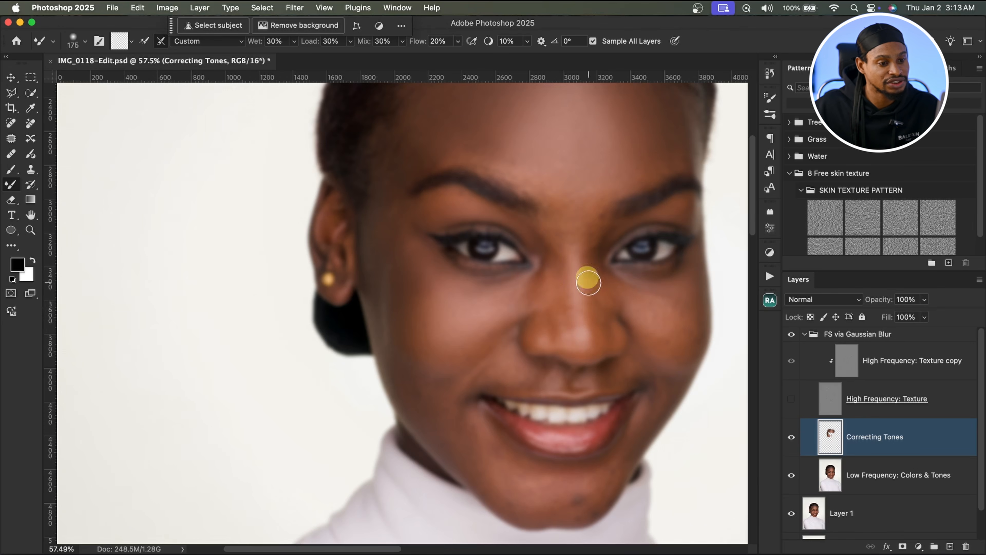
{"action": "key", "text": "bracketright"}
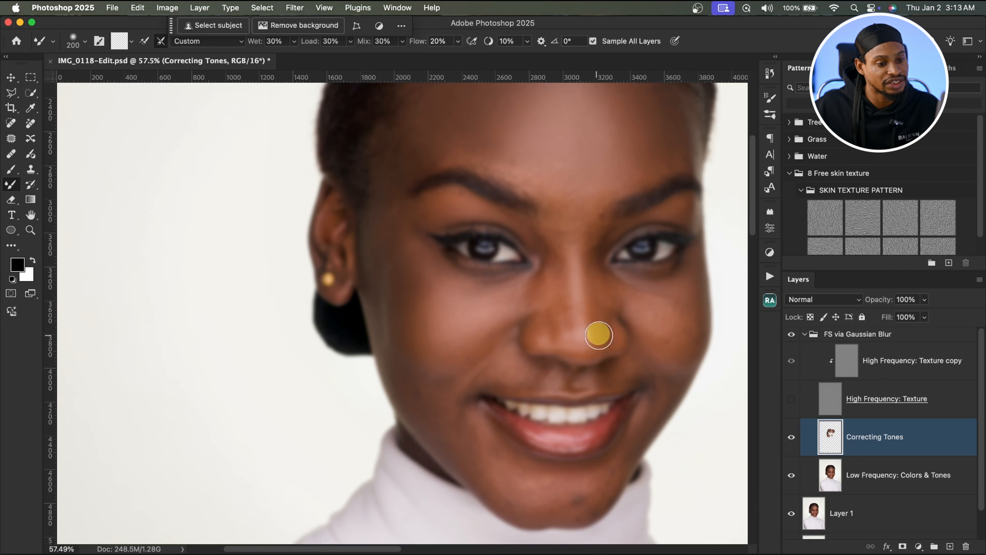
{"action": "key", "text": "bracketright"}
{"action": "key", "text": "bracketright"}
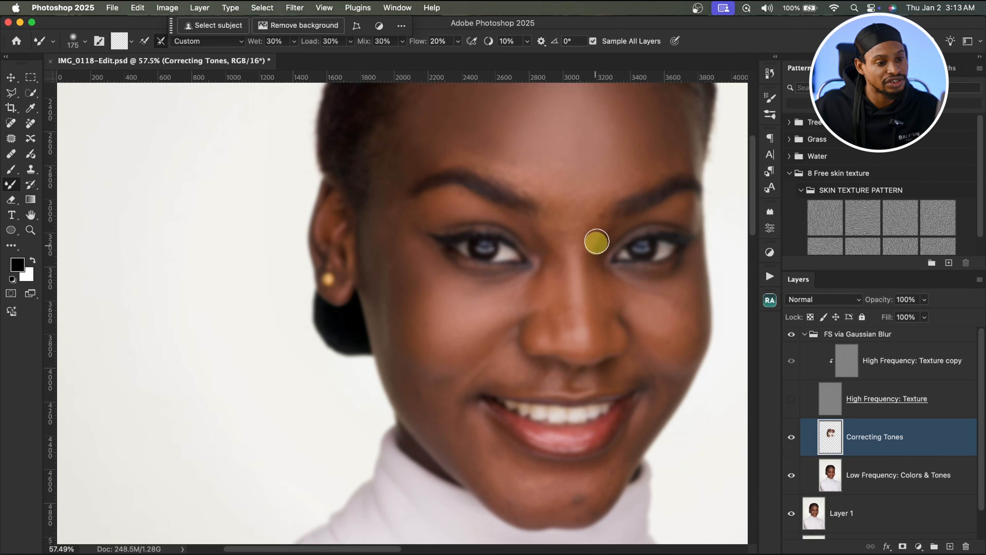
{"action": "key", "text": "bracketright"}
{"action": "key", "text": "bracketright"}
{"action": "key", "text": "bracketright"}
{"action": "key", "text": "bracketright"}
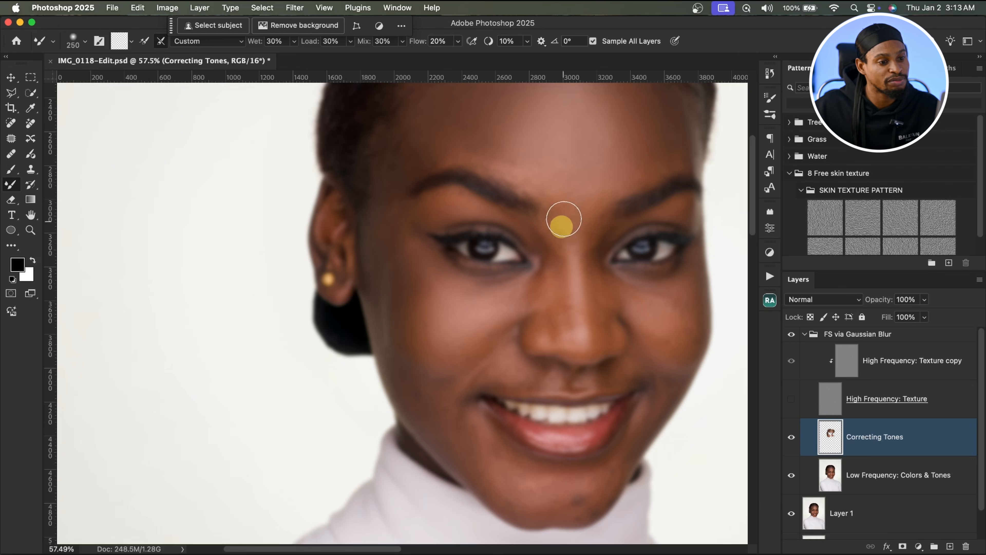
{"action": "key", "text": "bracketleft"}
{"action": "key", "text": "bracketleft"}
{"action": "key", "text": "bracketleft"}
{"action": "key", "text": "bracketleft"}
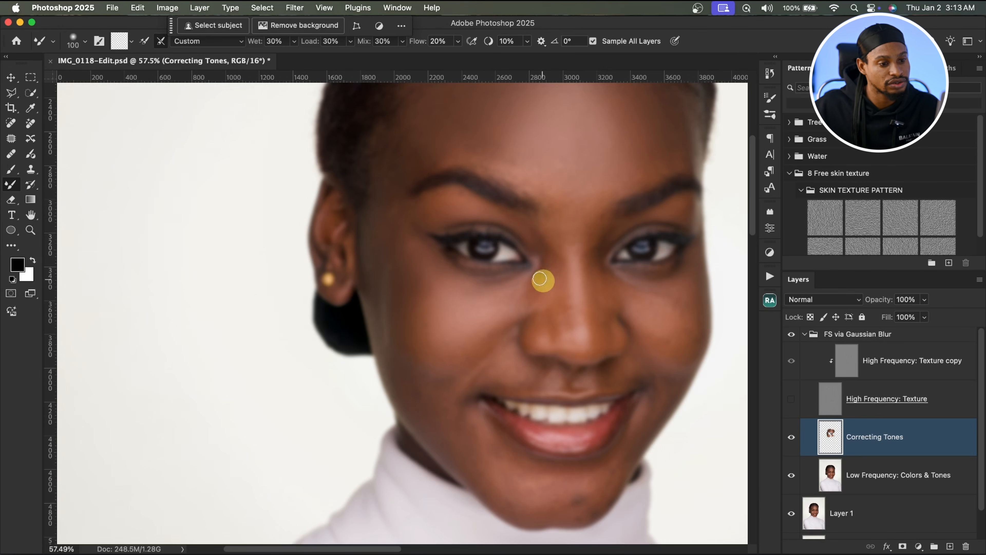
{"action": "key", "text": "bracketright"}
{"action": "key", "text": "bracketright"}
{"action": "key", "text": "bracketright"}
{"action": "key", "text": "bracketright"}
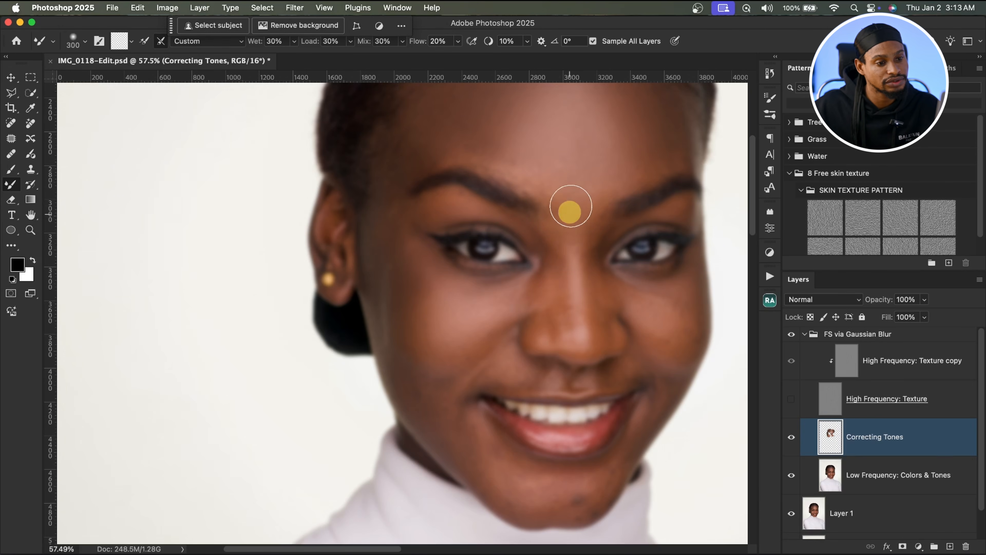
{"action": "key", "text": "bracketleft"}
{"action": "key", "text": "bracketleft"}
{"action": "key", "text": "bracketleft"}
{"action": "key", "text": "bracketleft"}
{"action": "key", "text": "bracketleft"}
{"action": "key", "text": "bracketleft"}
{"action": "key", "text": "bracketleft"}
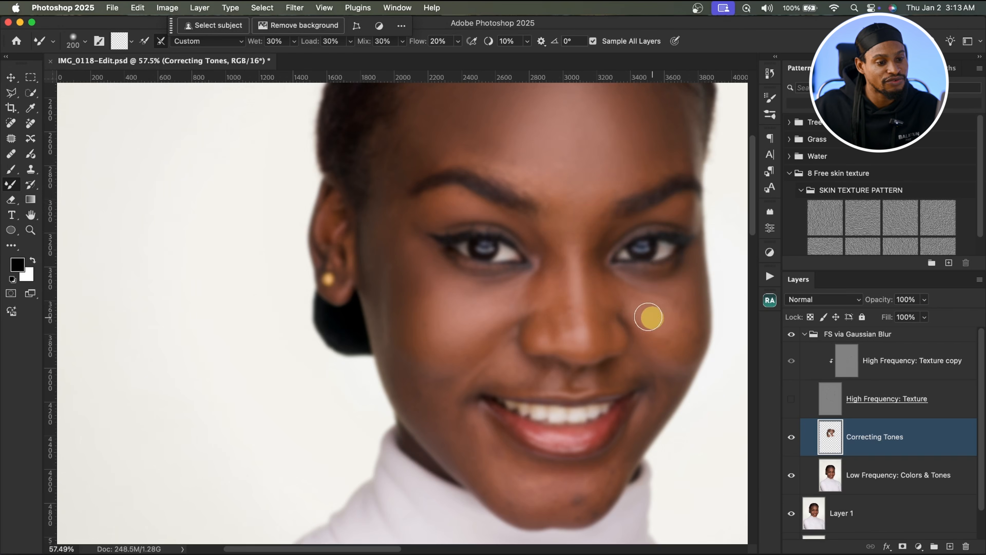
{"action": "key", "text": "bracketright"}
{"action": "key", "text": "bracketright"}
{"action": "key", "text": "bracketright"}
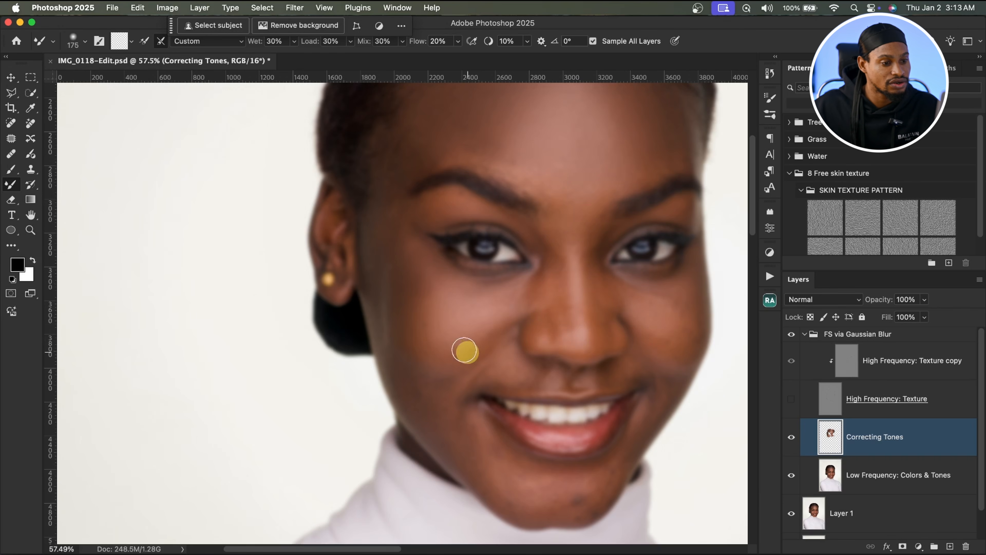
{"action": "key", "text": "bracketright"}
{"action": "key", "text": "bracketright"}
{"action": "key", "text": "bracketright"}
{"action": "key", "text": "bracketright"}
{"action": "key", "text": "bracketright"}
{"action": "key", "text": "bracketright"}
{"action": "key", "text": "bracketright"}
{"action": "left_click", "coordinate": [789, 401]}
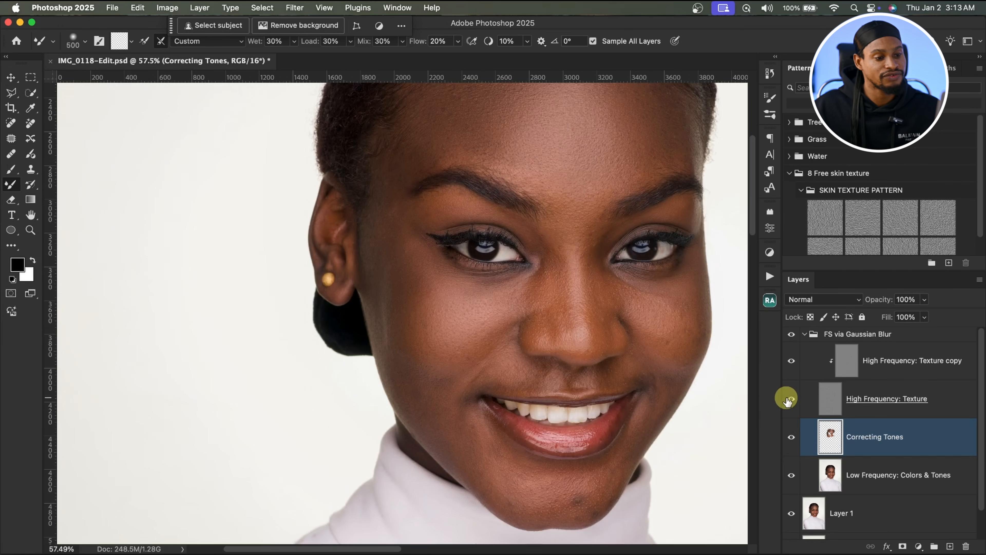
Step: Hide the texture layer again and blend remaining tones on the cheeks and brow area with Mixer Brush sizes of about 175–300 px
{"action": "key", "text": "z"}
{"action": "left_click_drag", "start_coordinate": [590, 242], "coordinate": [553, 252]}
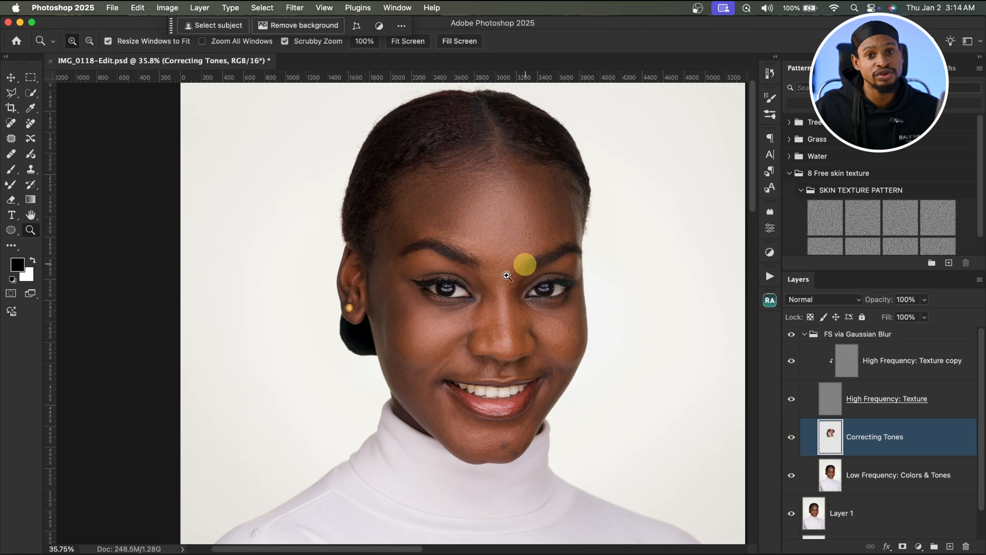
{"action": "left_click_drag", "start_coordinate": [523, 226], "coordinate": [555, 198]}
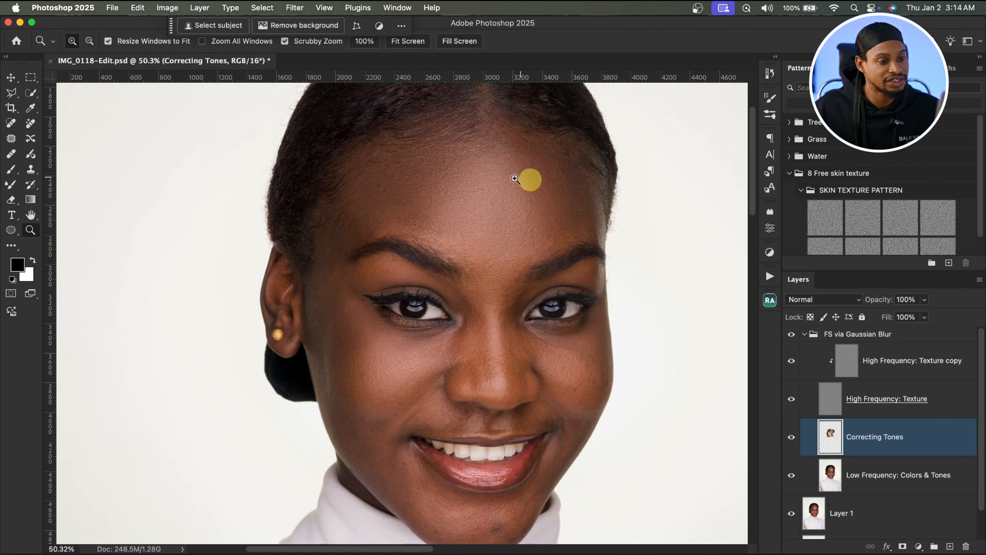
{"action": "left_click_drag", "start_coordinate": [542, 239], "coordinate": [508, 249]}
{"action": "left_click", "coordinate": [791, 400]}
{"action": "key", "text": "b"}
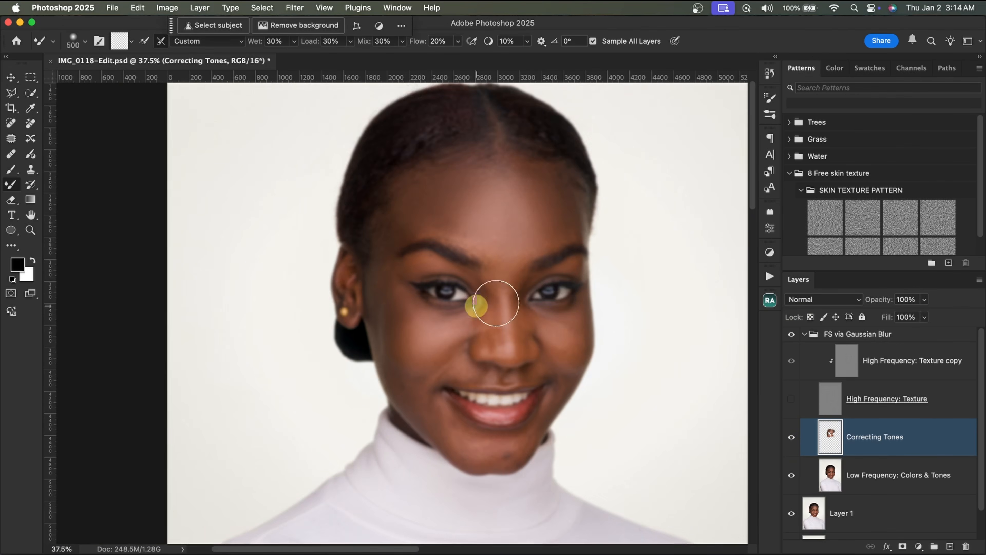
{"action": "key", "text": "z"}
{"action": "left_click_drag", "start_coordinate": [567, 331], "coordinate": [606, 332]}
{"action": "key", "text": "b"}
{"action": "key", "text": "bracketleft"}
{"action": "key", "text": "bracketleft"}
{"action": "key", "text": "bracketleft"}
{"action": "key", "text": "bracketleft"}
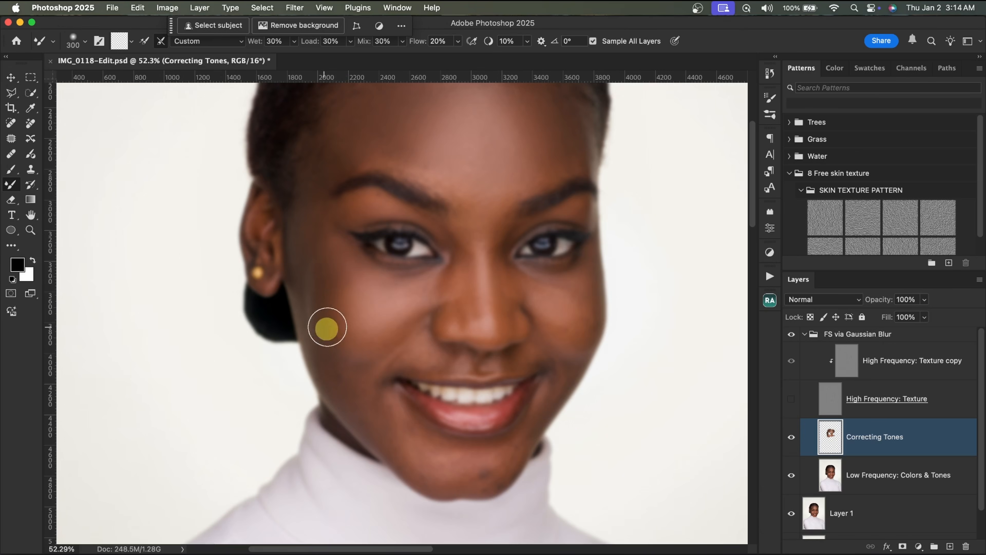
{"action": "key", "text": "bracketright"}
{"action": "key", "text": "bracketright"}
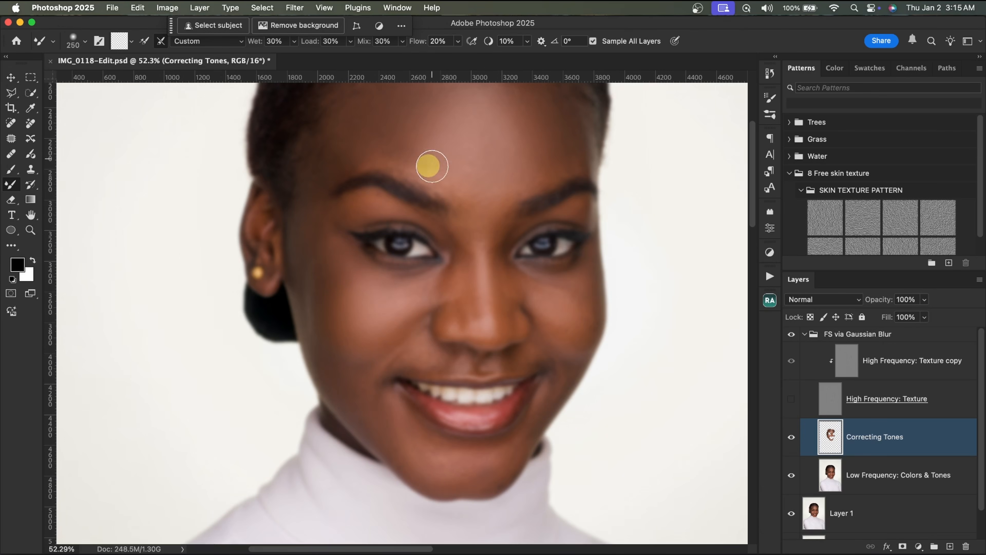
{"action": "key", "text": "bracketright"}
{"action": "key", "text": "bracketright"}
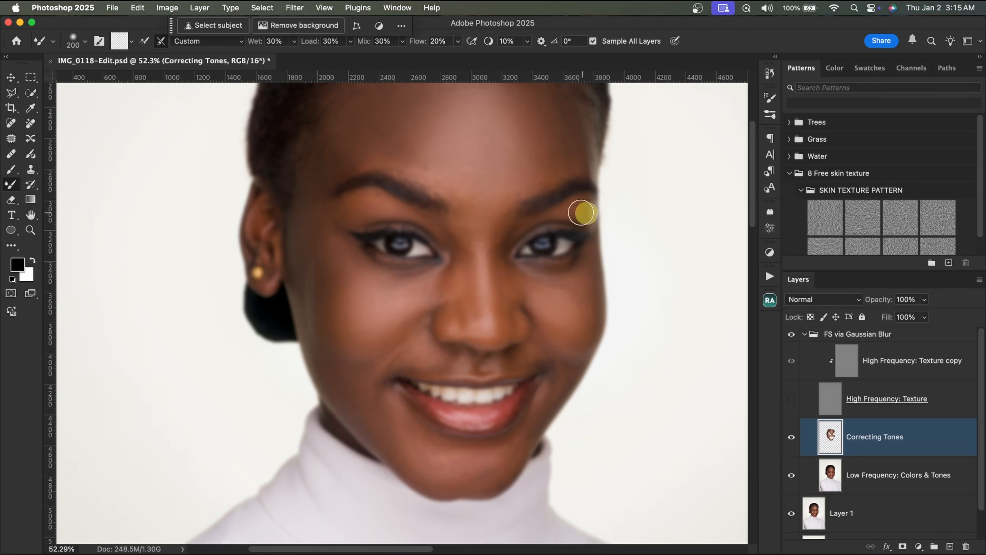
{"action": "left_click_drag", "start_coordinate": [450, 473], "coordinate": [467, 437]}
{"action": "key", "text": "bracketleft"}
{"action": "key", "text": "bracketleft"}
{"action": "key", "text": "bracketleft"}
{"action": "key", "text": "bracketleft"}
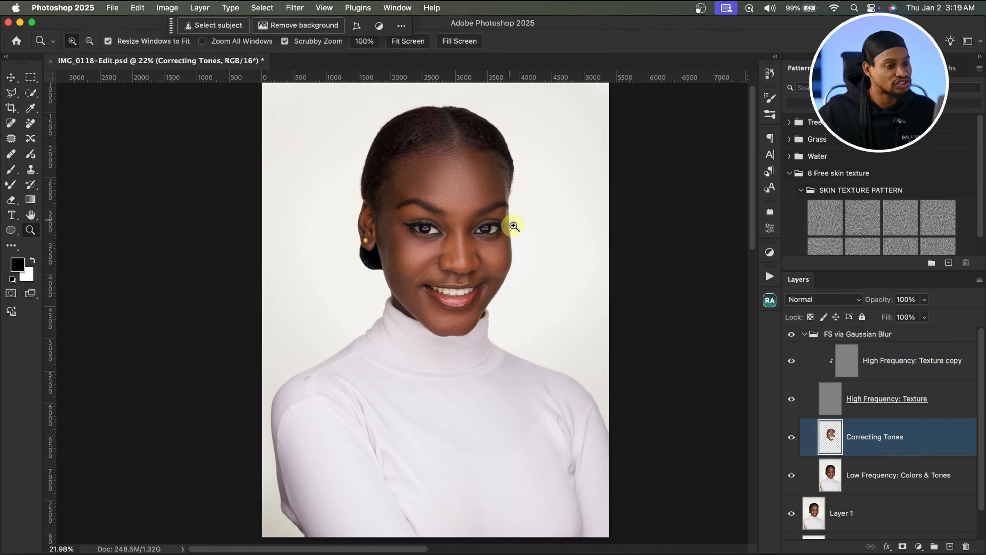
{"action": "mouse_move", "coordinate": [468, 221]}
{"action": "left_mouse_down"}
{"action": "mouse_move", "coordinate": [516, 213]}
{"action": "mouse_move", "coordinate": [502, 216]}
{"action": "mouse_move", "coordinate": [490, 259]}
{"action": "left_mouse_up"}
Step: Compare the retouch by toggling the Correcting Tones layer on and off at several zoom levels
{"action": "key", "text": "s"}
{"action": "left_click", "coordinate": [792, 437]}
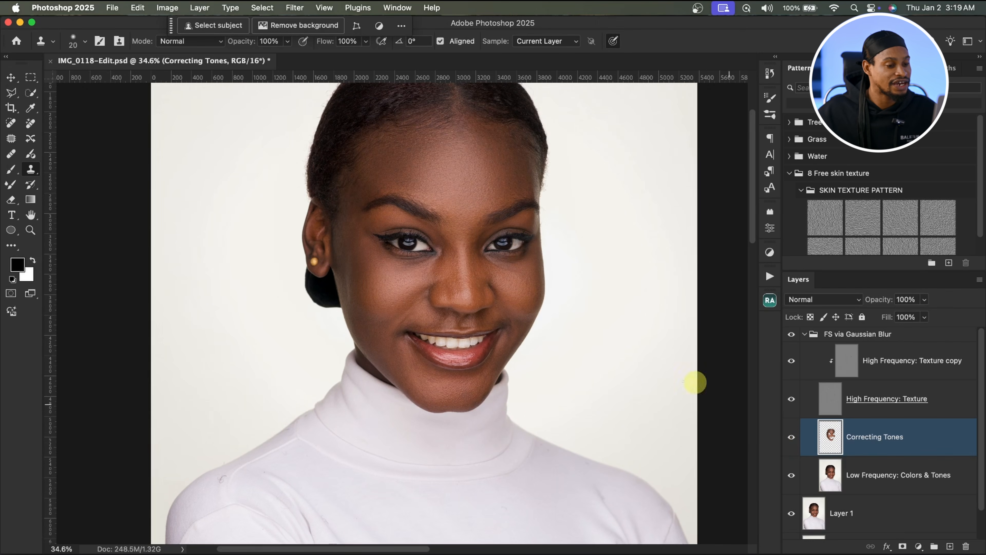
{"action": "left_click_drag", "start_coordinate": [491, 290], "coordinate": [537, 288]}
{"action": "left_click_drag", "start_coordinate": [487, 251], "coordinate": [496, 333]}
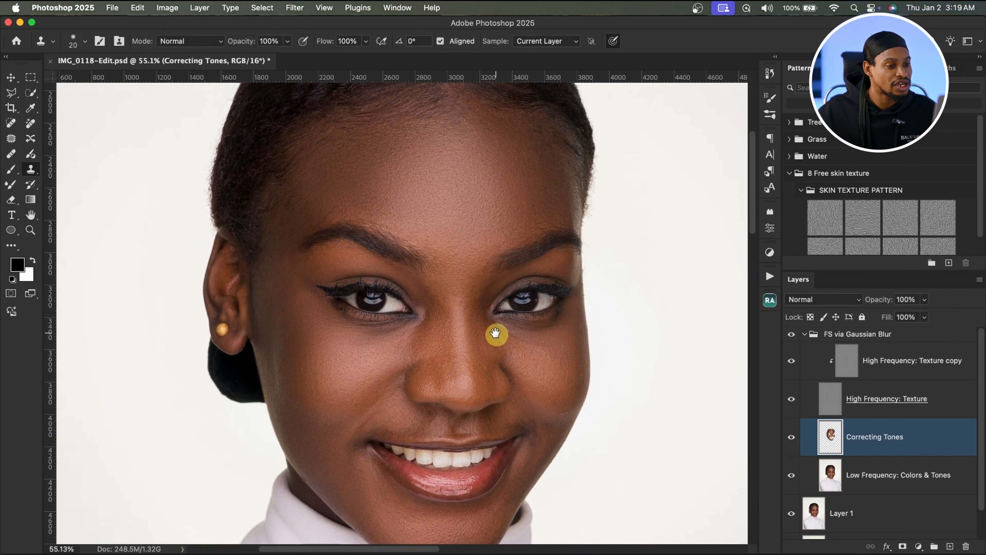
{"action": "left_click_drag", "start_coordinate": [470, 204], "coordinate": [485, 195]}
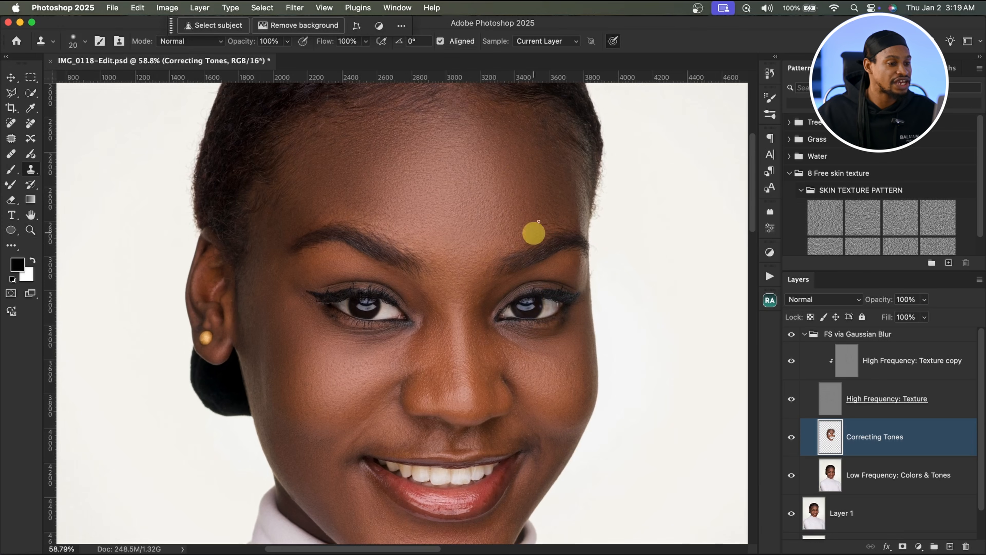
{"action": "mouse_move", "coordinate": [352, 147]}
{"action": "left_mouse_down"}
{"action": "mouse_move", "coordinate": [396, 136]}
{"action": "mouse_move", "coordinate": [409, 203]}
{"action": "mouse_move", "coordinate": [382, 161]}
{"action": "left_mouse_up"}
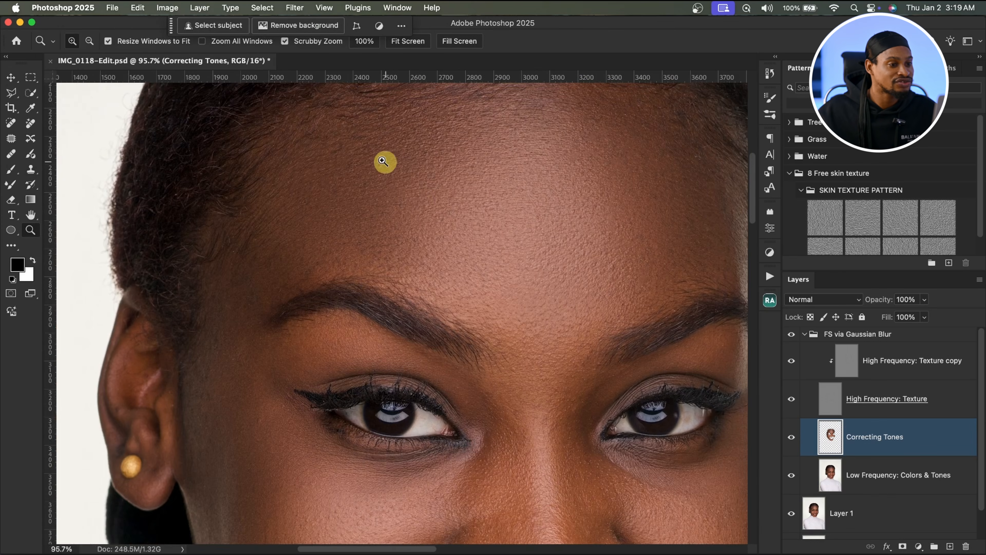
{"action": "left_click", "coordinate": [826, 429]}
{"action": "left_click", "coordinate": [792, 437]}
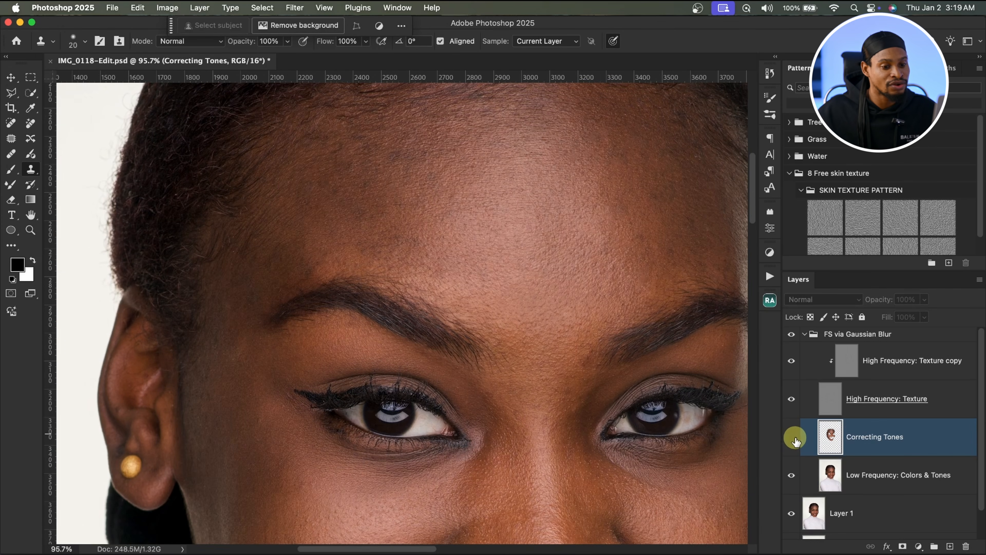
{"action": "left_click", "coordinate": [796, 440]}
{"action": "left_click", "coordinate": [799, 443]}
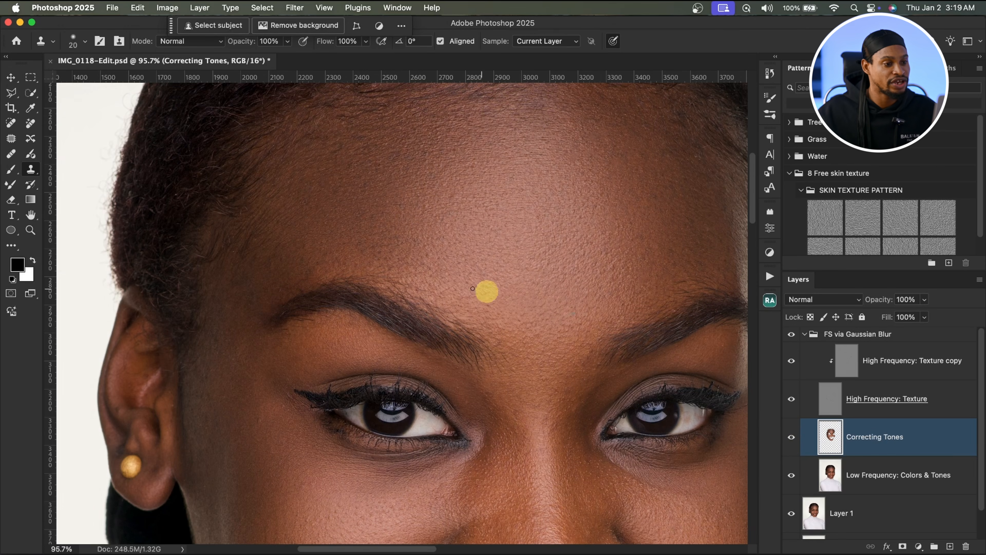
Step: Compare the retouch by toggling the Correcting Tones layer off and on while zooming around the face
{"action": "scroll", "coordinate": [501, 318], "scroll_direction": "up", "scroll_amount": 3}
{"action": "scroll", "coordinate": [501, 318], "scroll_direction": "right", "scroll_amount": 2}
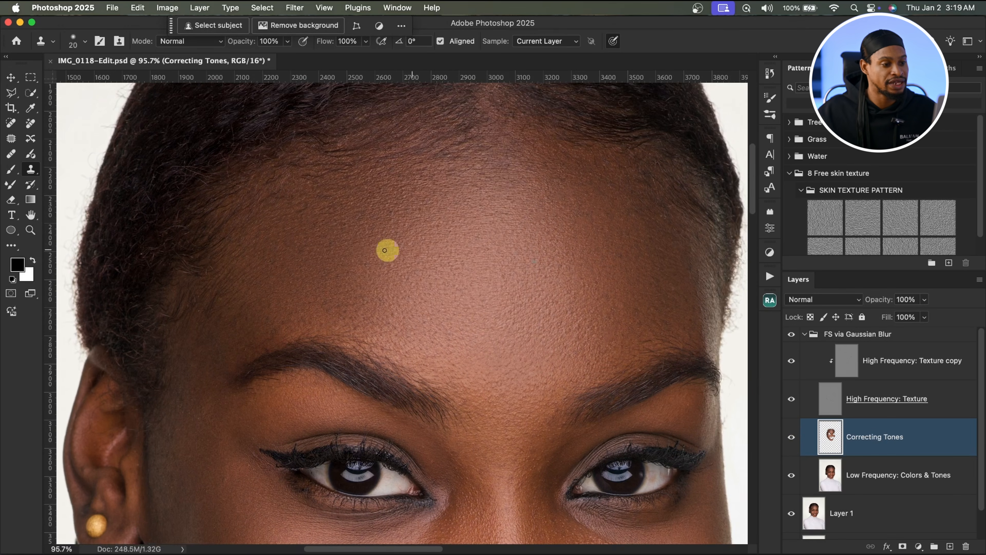
{"action": "left_click", "coordinate": [793, 443]}
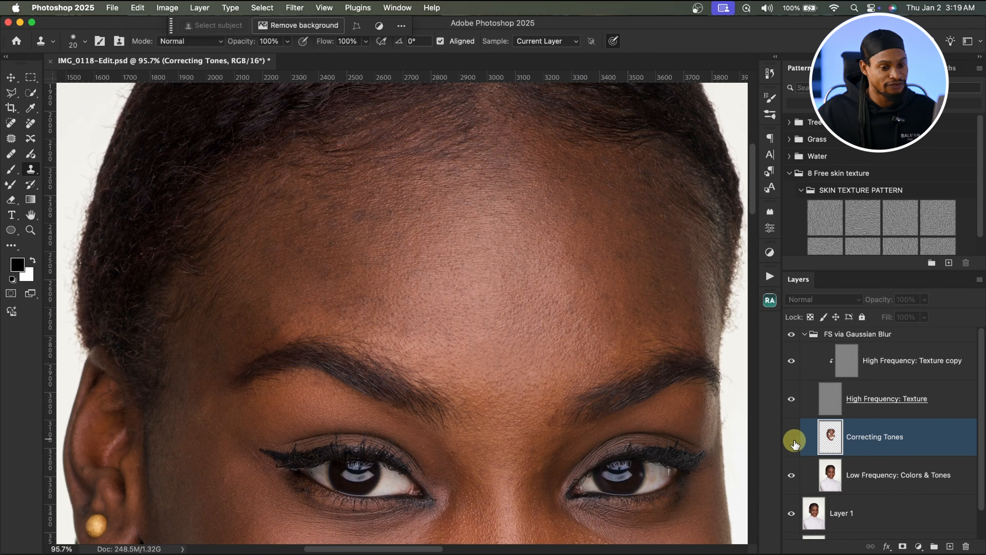
{"action": "left_click", "coordinate": [792, 442]}
{"action": "key", "text": "z"}
{"action": "left_click_drag", "start_coordinate": [614, 355], "coordinate": [510, 289]}
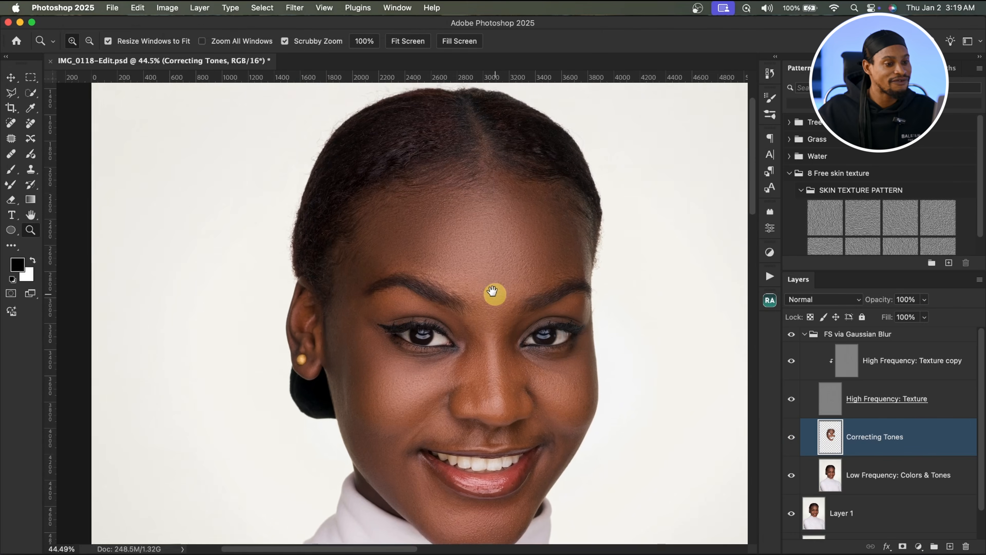
{"action": "mouse_move", "coordinate": [535, 405]}
{"action": "left_mouse_down"}
{"action": "mouse_move", "coordinate": [557, 379]}
{"action": "mouse_move", "coordinate": [535, 363]}
{"action": "left_mouse_up"}
{"action": "left_click", "coordinate": [521, 360]}
Step: Select the High Frequency: Texture copy layer and clone away a blemish on the cheek near the jawline with the Clone Stamp
{"action": "key", "text": "s"}
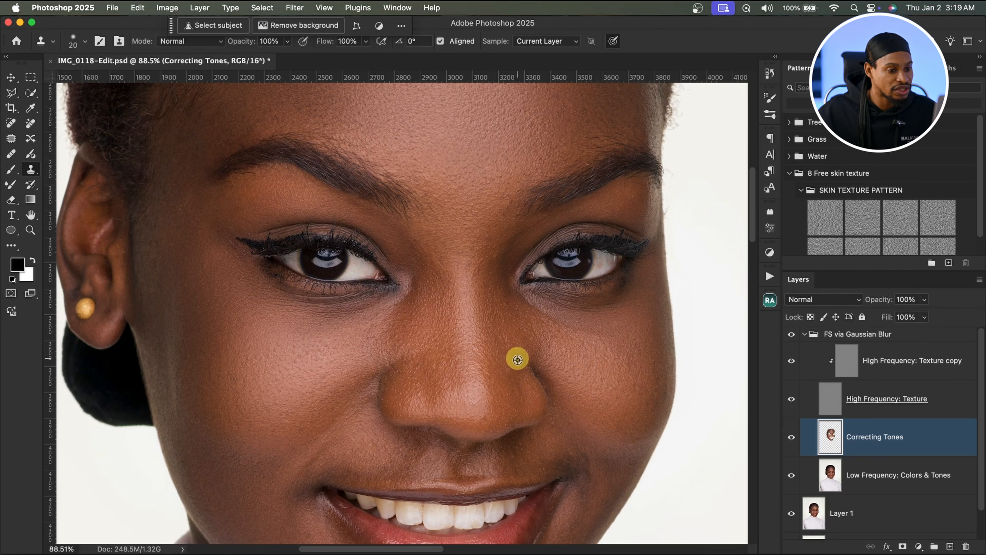
{"action": "left_click", "coordinate": [847, 360]}
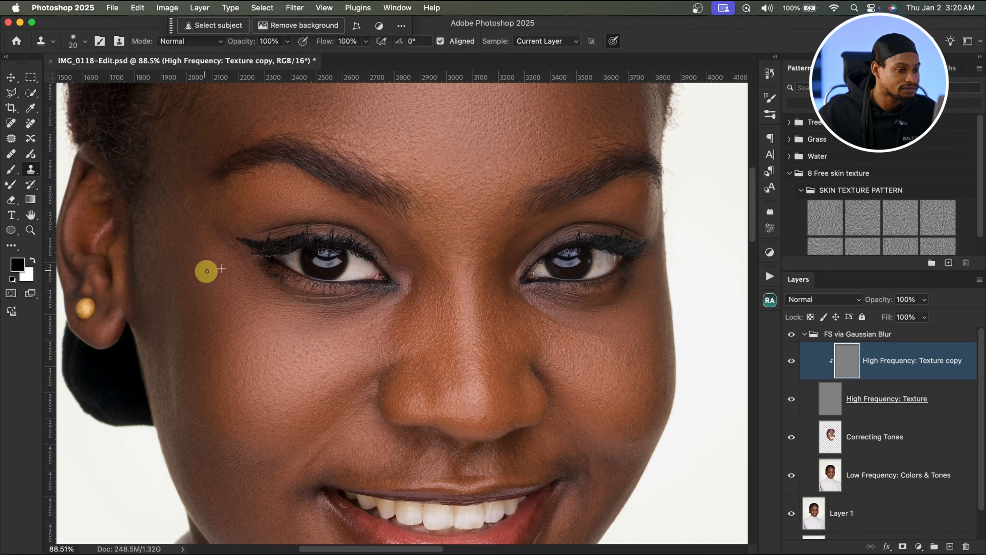
{"action": "scroll", "coordinate": [425, 233], "scroll_direction": "down", "scroll_amount": 6}
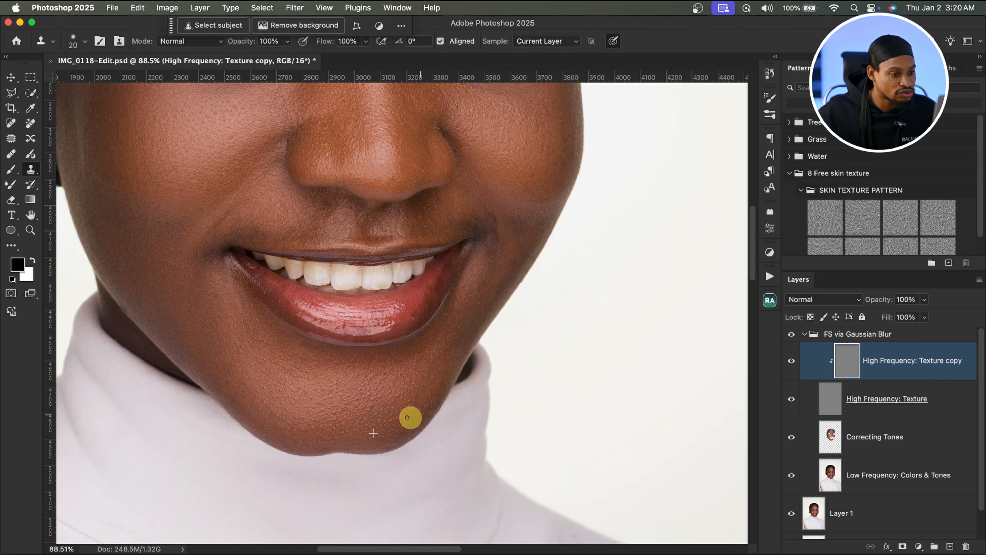
{"action": "key", "text": "z"}
{"action": "scroll", "coordinate": [403, 341], "scroll_direction": "down", "scroll_amount": 3}
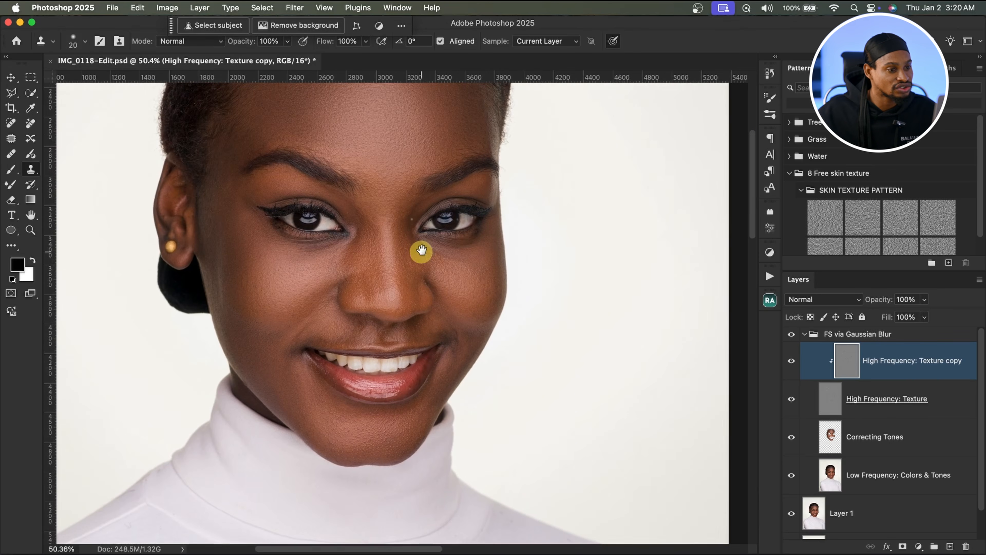
{"action": "left_click_drag", "start_coordinate": [420, 253], "coordinate": [482, 244]}
{"action": "left_click_drag", "start_coordinate": [484, 435], "coordinate": [489, 267]}
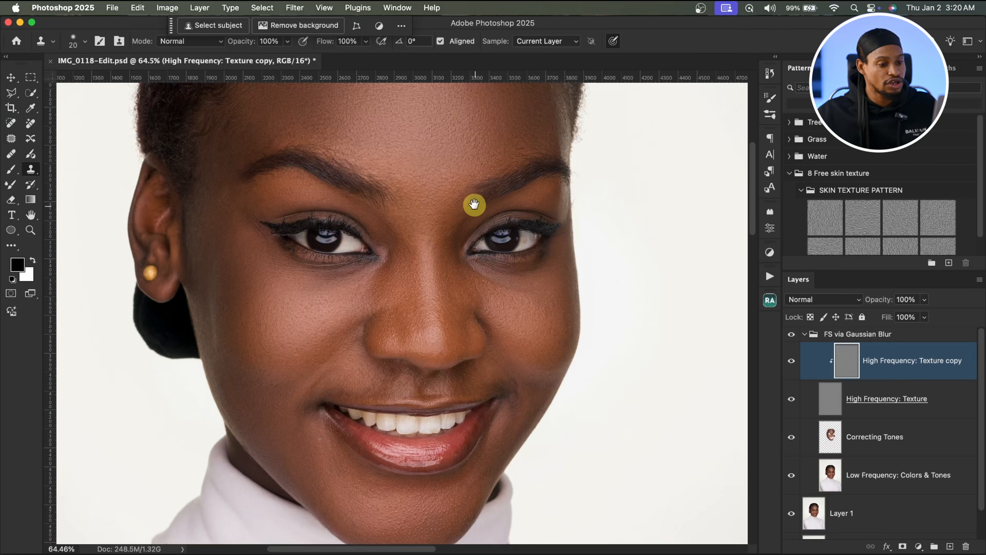
{"action": "left_click_drag", "start_coordinate": [469, 209], "coordinate": [346, 155]}
{"action": "key", "text": "z"}
{"action": "left_click_drag", "start_coordinate": [437, 302], "coordinate": [471, 291]}
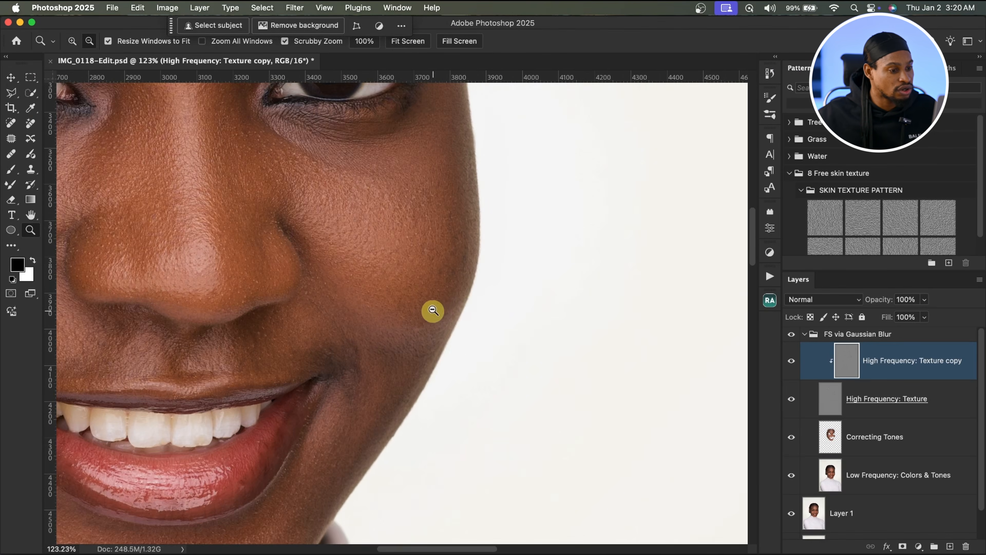
{"action": "left_click", "coordinate": [439, 319], "text": "alt"}
{"action": "key", "text": "alt"}
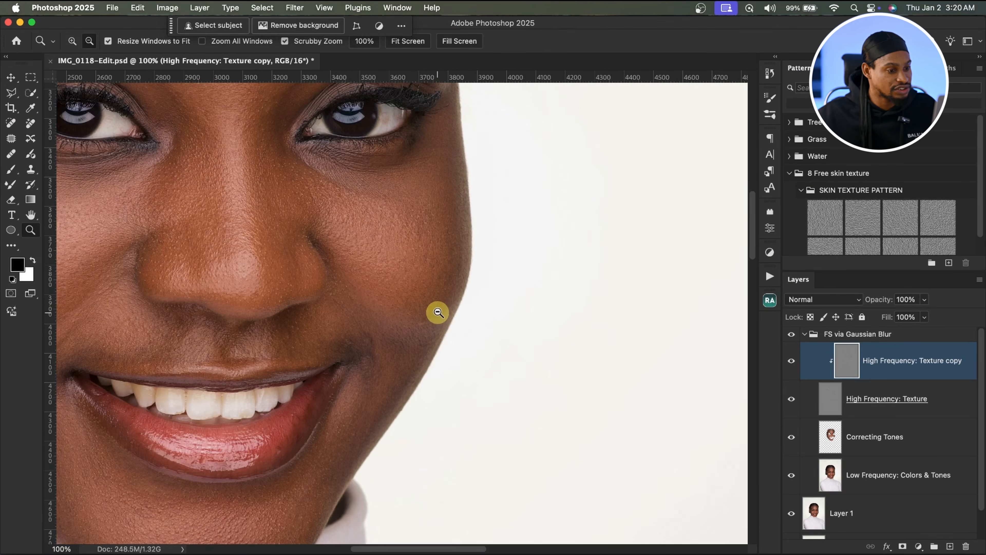
{"action": "key", "text": "s"}
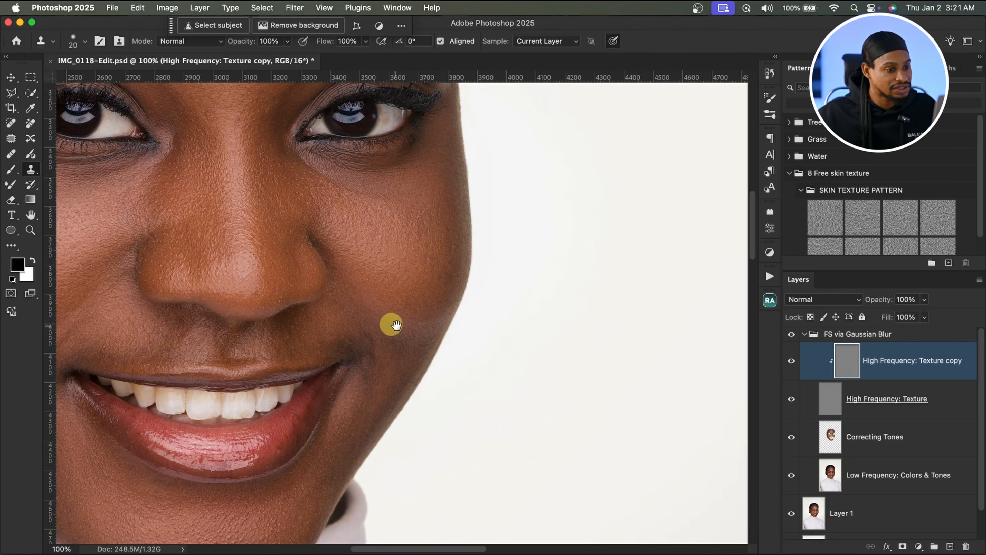
{"action": "left_click_drag", "start_coordinate": [448, 225], "coordinate": [450, 229]}
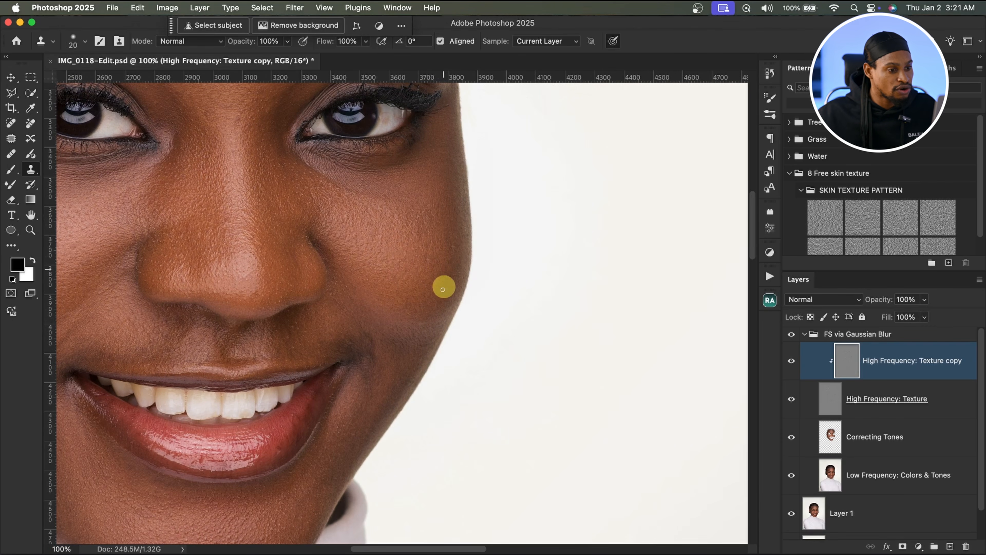
{"action": "scroll", "coordinate": [447, 295], "scroll_direction": "down", "scroll_amount": 10}
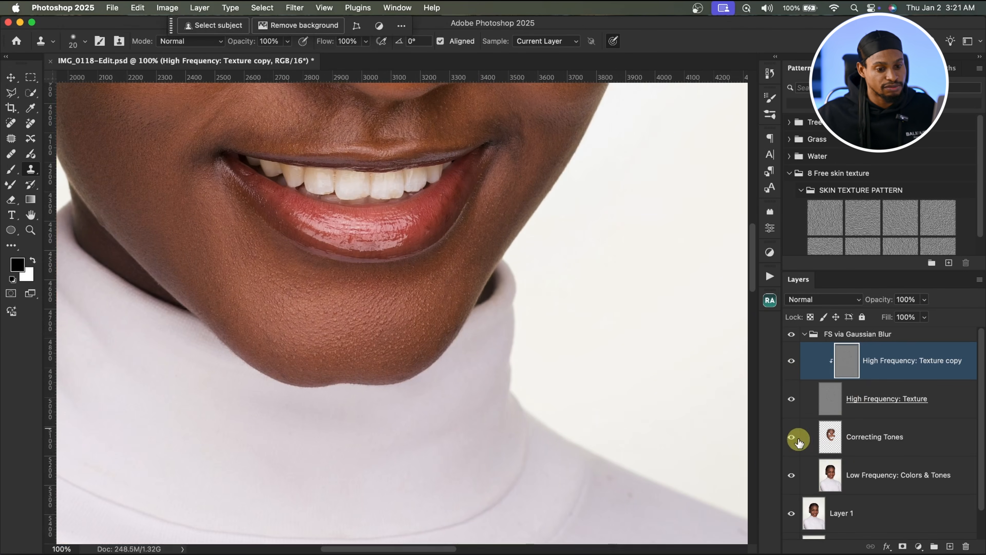
{"action": "left_click", "coordinate": [835, 446]}
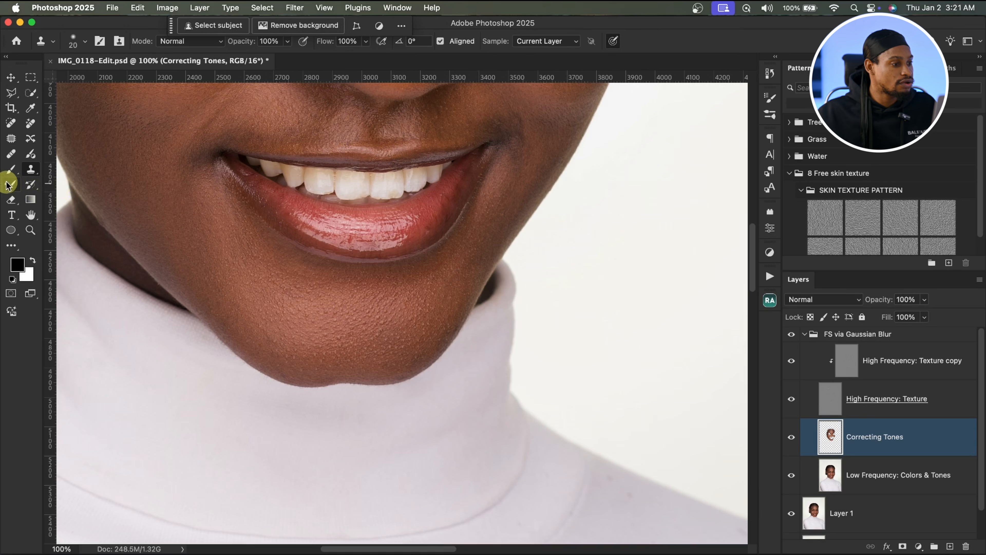
{"action": "key", "text": "b"}
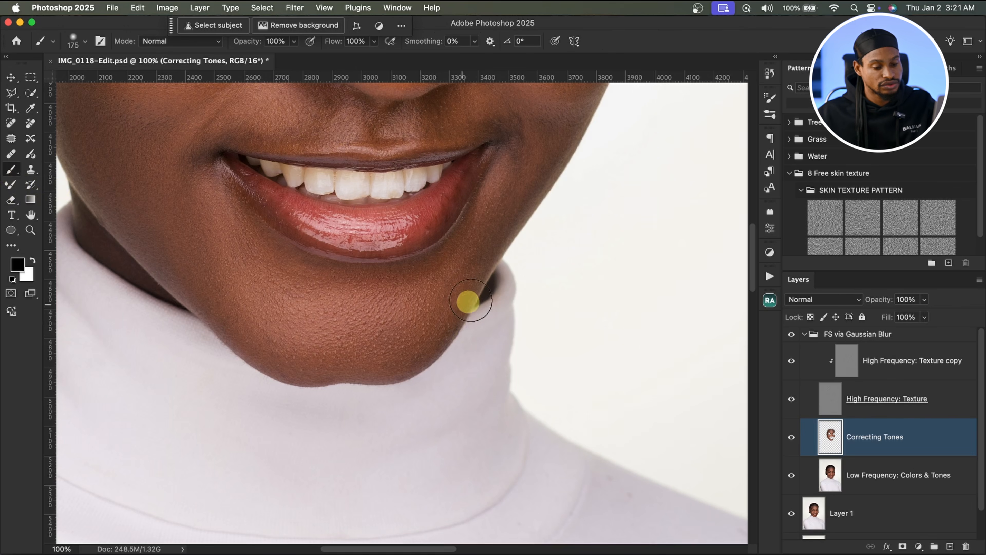
{"action": "key", "text": "bracketleft"}
{"action": "key", "text": "bracketleft"}
{"action": "key", "text": "bracketleft"}
{"action": "key", "text": "bracketleft"}
{"action": "key", "text": "bracketleft"}
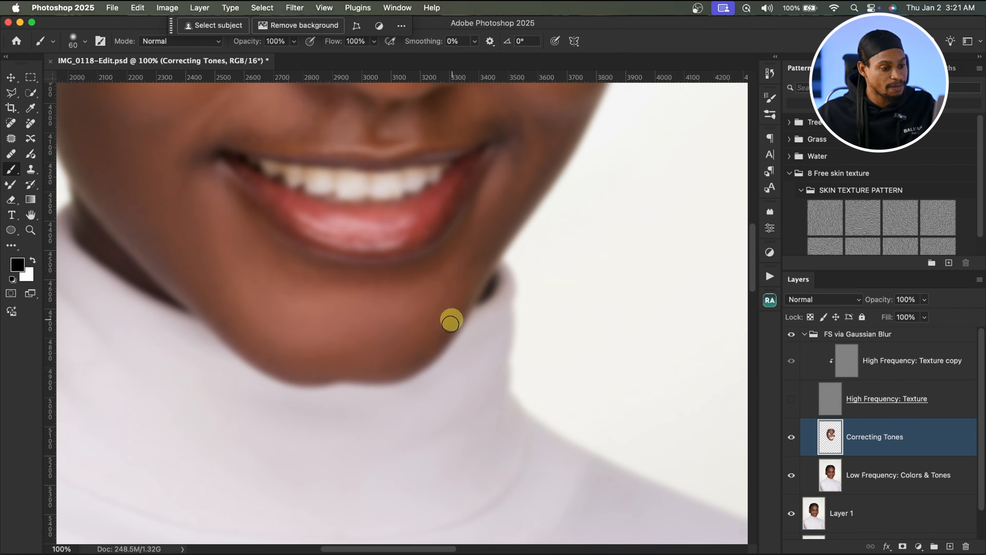
{"action": "mouse_move", "coordinate": [452, 320]}
{"action": "left_mouse_down"}
{"action": "mouse_move", "coordinate": [436, 346]}
{"action": "mouse_move", "coordinate": [451, 331]}
{"action": "left_mouse_up"}
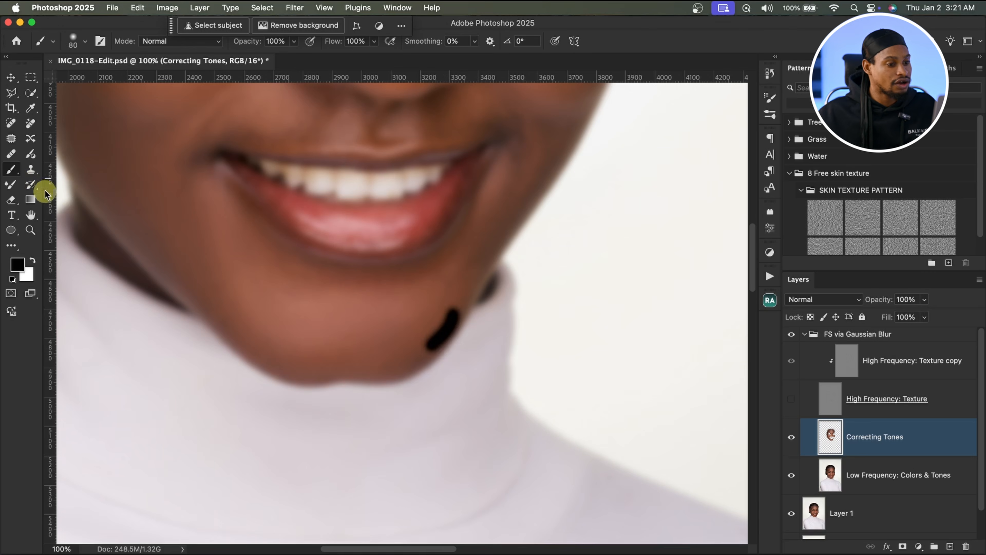
{"action": "key", "text": "super+z"}
Step: With the texture hidden, blend tones on the chin and jaw edge using Mixer Brush sizes of about 90–175 px, then show the texture layer
{"action": "left_click", "coordinate": [9, 188]}
{"action": "left_click", "coordinate": [390, 323]}
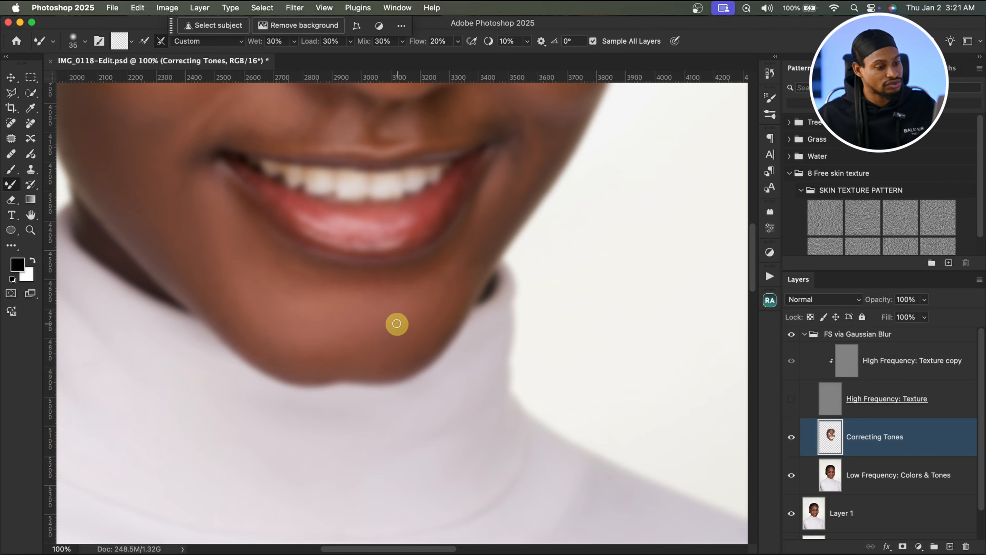
{"action": "key", "text": "bracketright"}
{"action": "key", "text": "bracketright"}
{"action": "key", "text": "bracketright"}
{"action": "key", "text": "bracketright"}
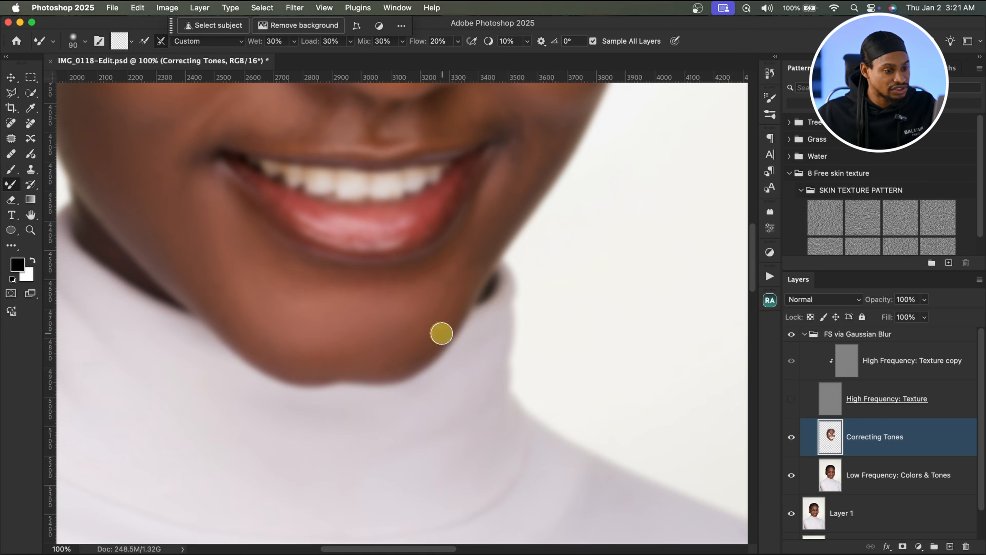
{"action": "key", "text": "bracketright"}
{"action": "key", "text": "bracketright"}
{"action": "key", "text": "bracketright"}
{"action": "key", "text": "bracketright"}
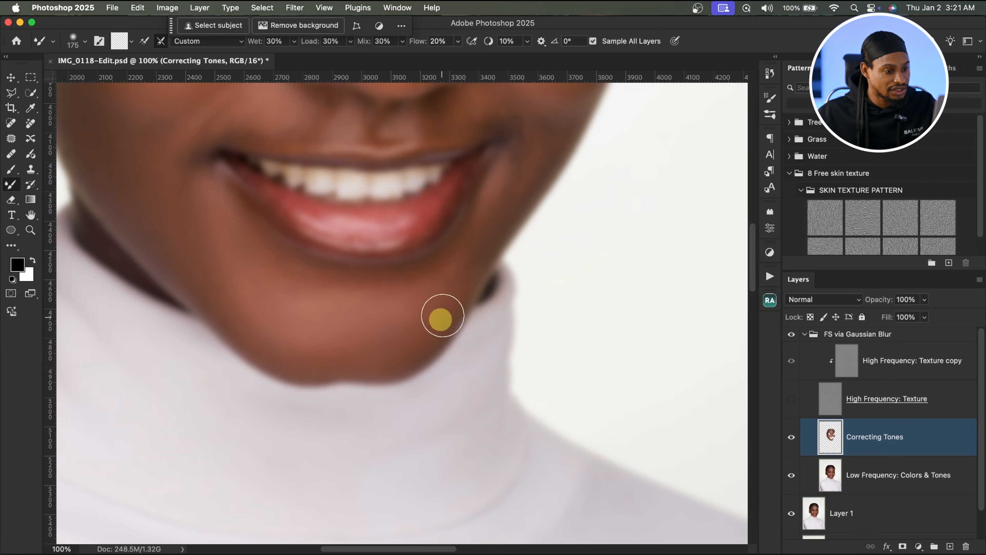
{"action": "key", "text": "bracketleft"}
{"action": "key", "text": "bracketleft"}
{"action": "key", "text": "bracketleft"}
{"action": "key", "text": "bracketleft"}
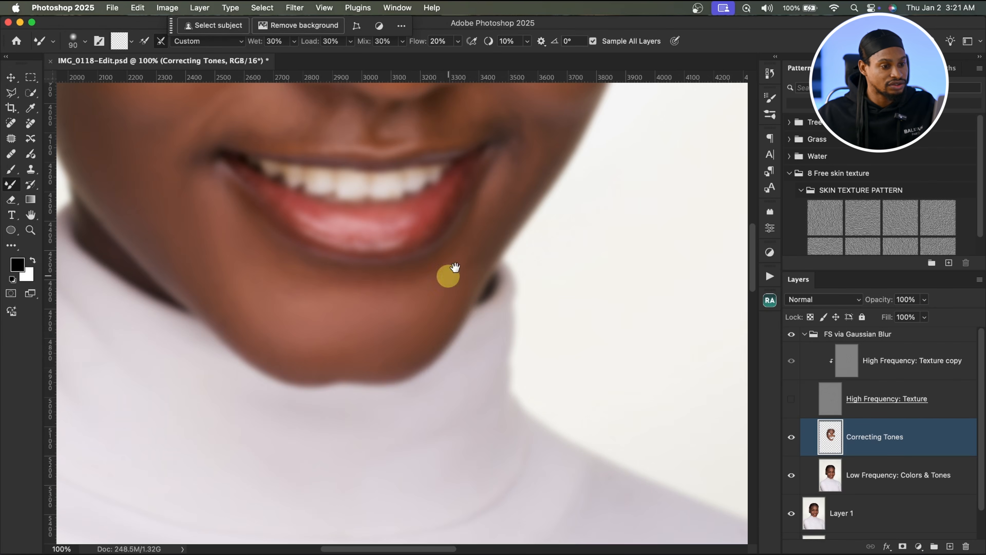
{"action": "left_click_drag", "start_coordinate": [505, 206], "coordinate": [369, 433]}
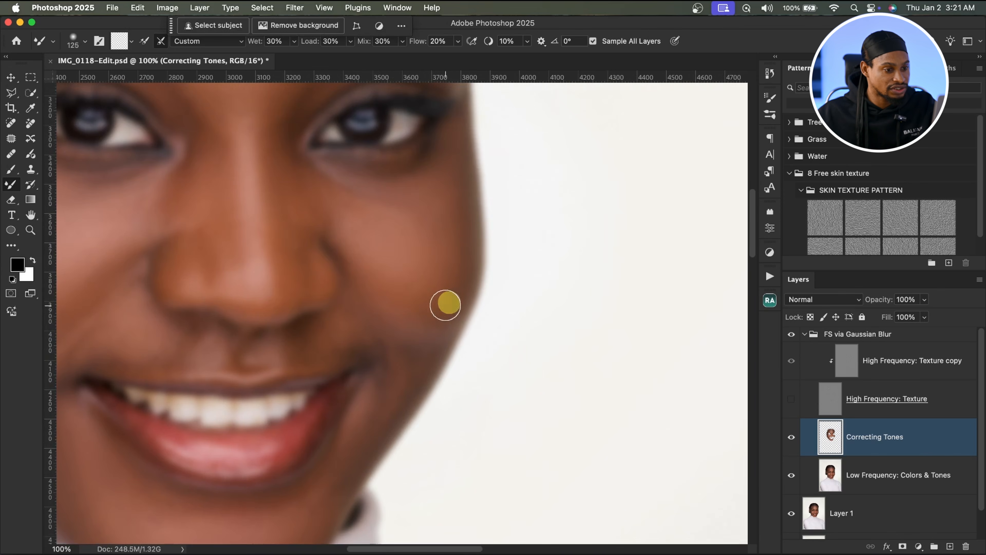
{"action": "key", "text": "bracketright"}
{"action": "key", "text": "bracketright"}
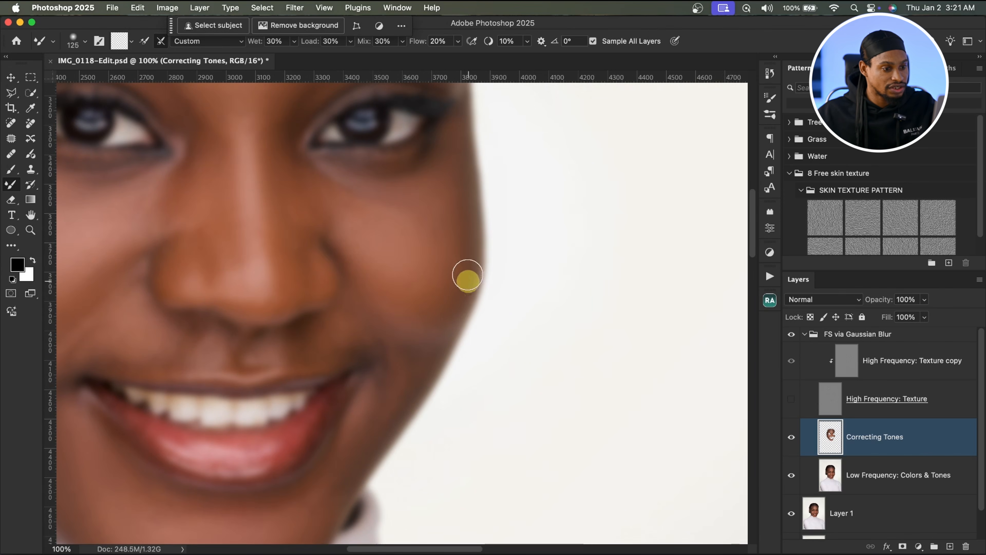
{"action": "key", "text": "bracketleft"}
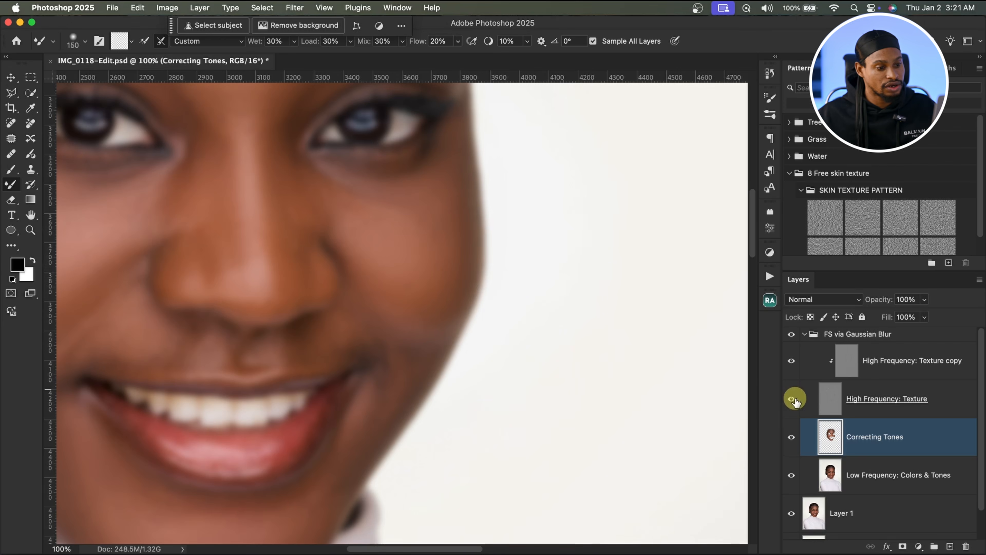
{"action": "left_click", "coordinate": [791, 399]}
Step: Compare the full-face retouch by toggling the Correcting Tones layer off and on
{"action": "left_click_drag", "start_coordinate": [485, 285], "coordinate": [470, 293]}
{"action": "mouse_move", "coordinate": [405, 454]}
{"action": "left_mouse_down"}
{"action": "mouse_move", "coordinate": [522, 405]}
{"action": "mouse_move", "coordinate": [467, 358]}
{"action": "left_mouse_up"}
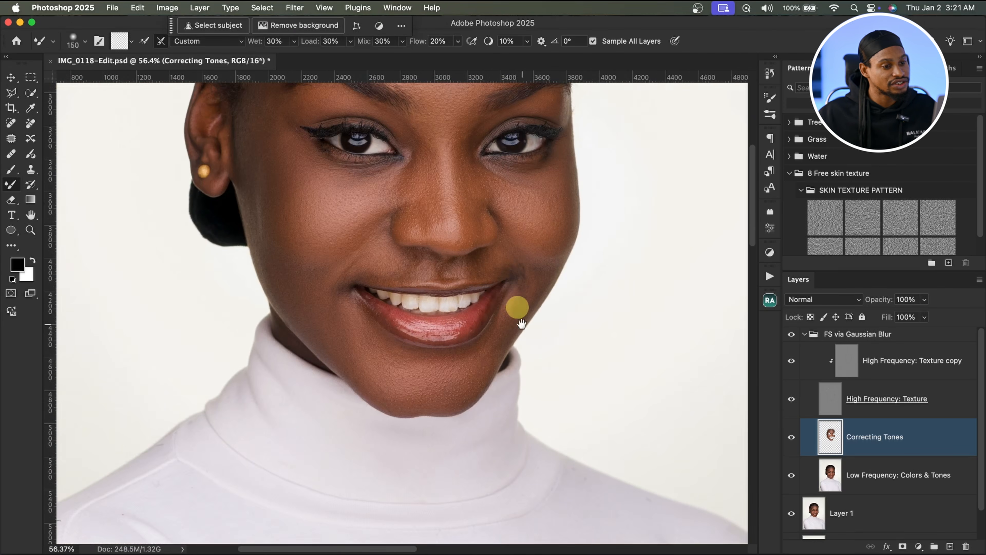
{"action": "mouse_move", "coordinate": [509, 330]}
{"action": "left_mouse_down"}
{"action": "mouse_move", "coordinate": [493, 410]}
{"action": "mouse_move", "coordinate": [493, 324]}
{"action": "mouse_move", "coordinate": [469, 325]}
{"action": "left_mouse_up"}
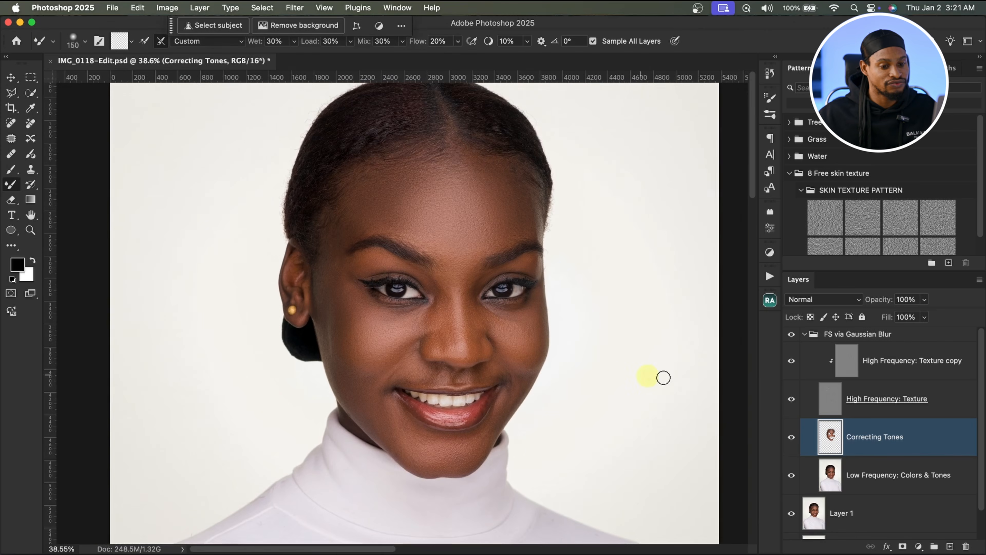
{"action": "left_click", "coordinate": [791, 438]}
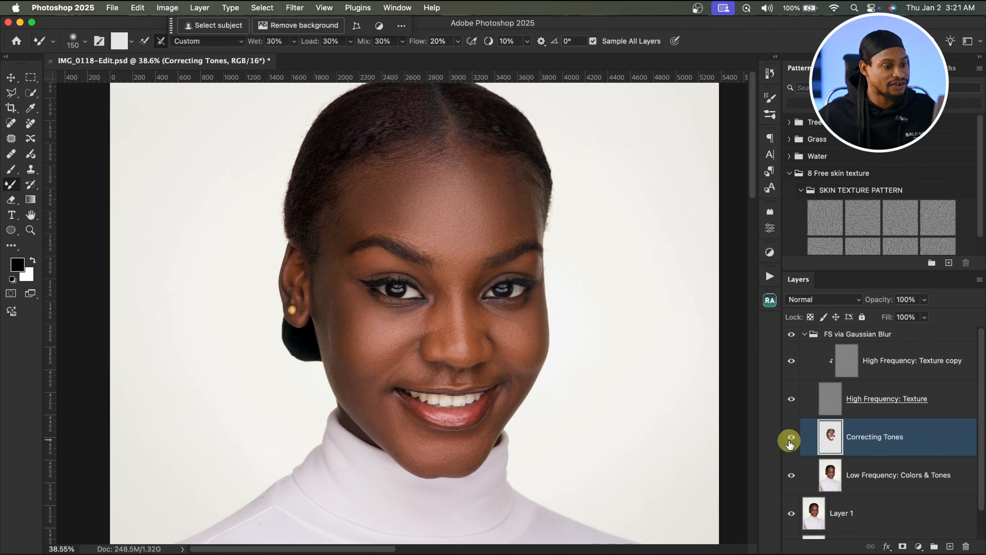
{"action": "left_click", "coordinate": [791, 439]}
{"action": "left_click", "coordinate": [792, 438]}
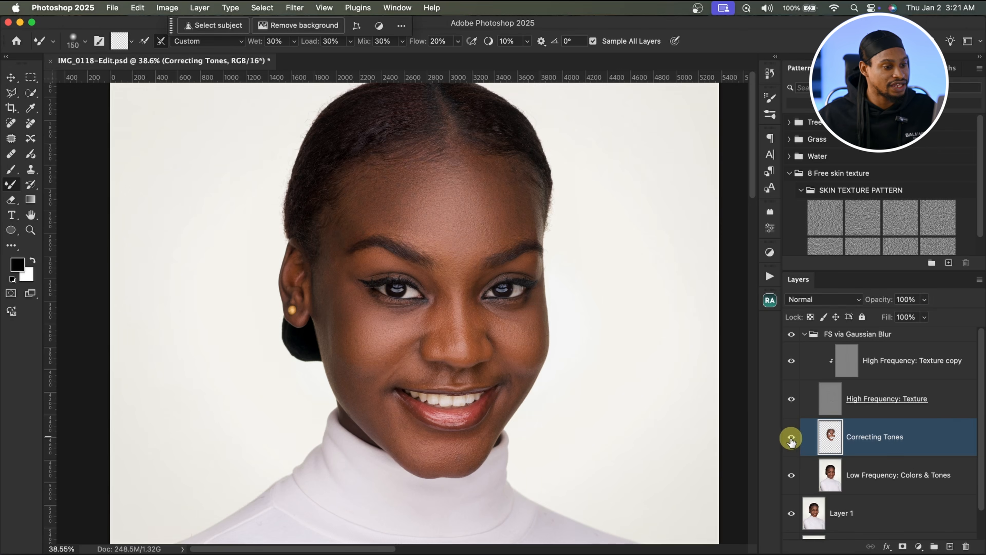
{"action": "left_click", "coordinate": [507, 297], "text": "alt"}
Step: Collapse the frequency separation group and run the Beauty Retouch panel's skin tone correction action
{"action": "left_click", "coordinate": [805, 336]}
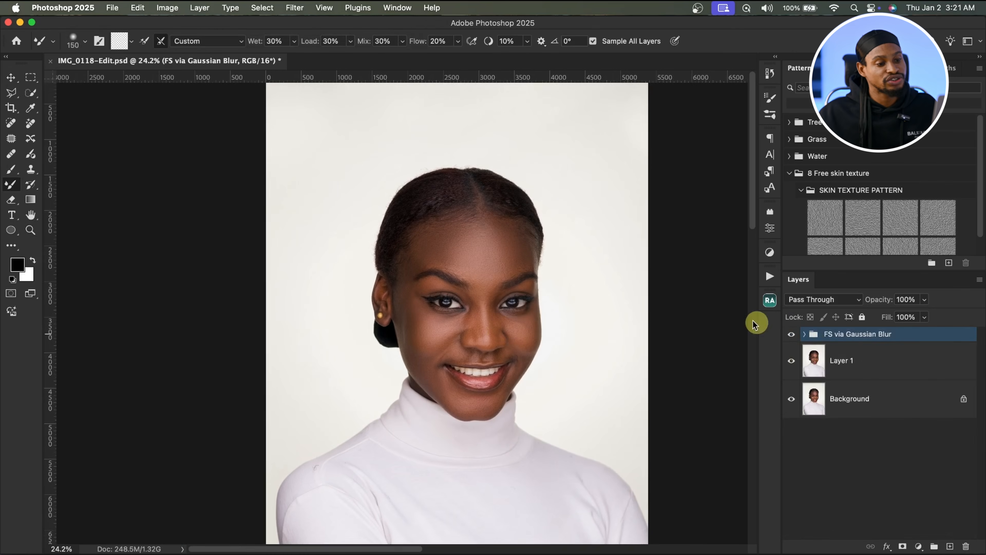
{"action": "left_click_drag", "start_coordinate": [503, 309], "coordinate": [529, 308]}
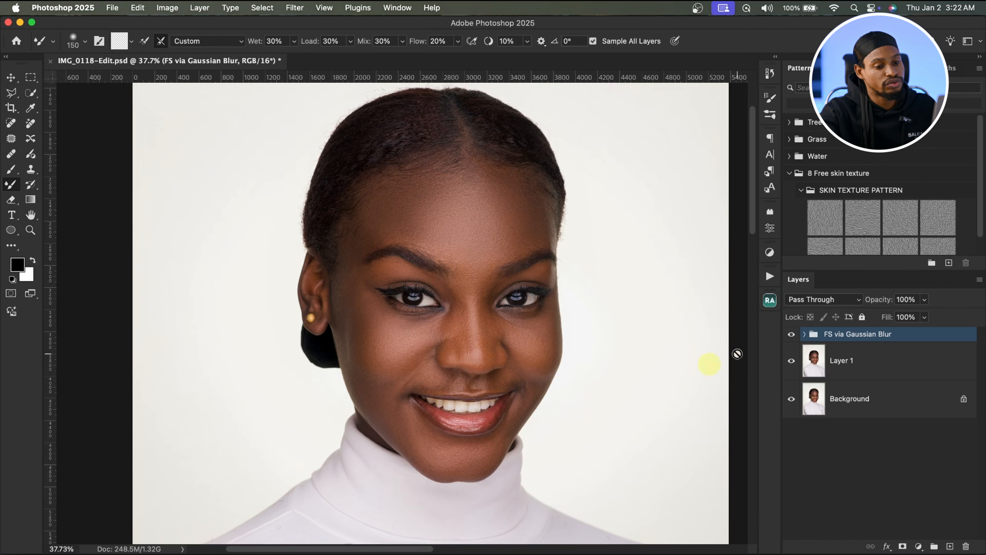
{"action": "left_click", "coordinate": [769, 302]}
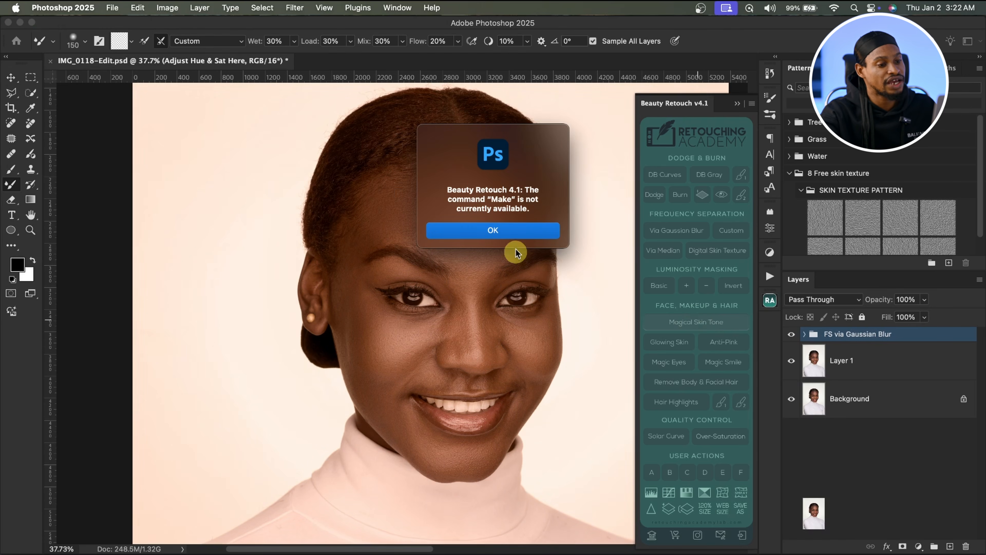
{"action": "left_click", "coordinate": [503, 229]}
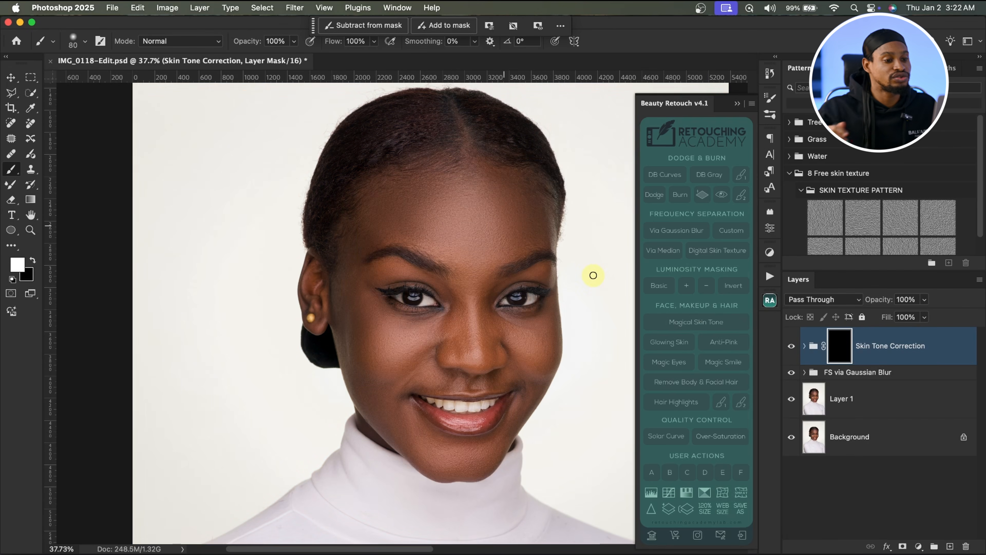
Step: Close the Beauty Retouch panel, expand the Skin Tone Correction group and select its top Adjust Hue & Sat Here layer
{"action": "left_click", "coordinate": [737, 104]}
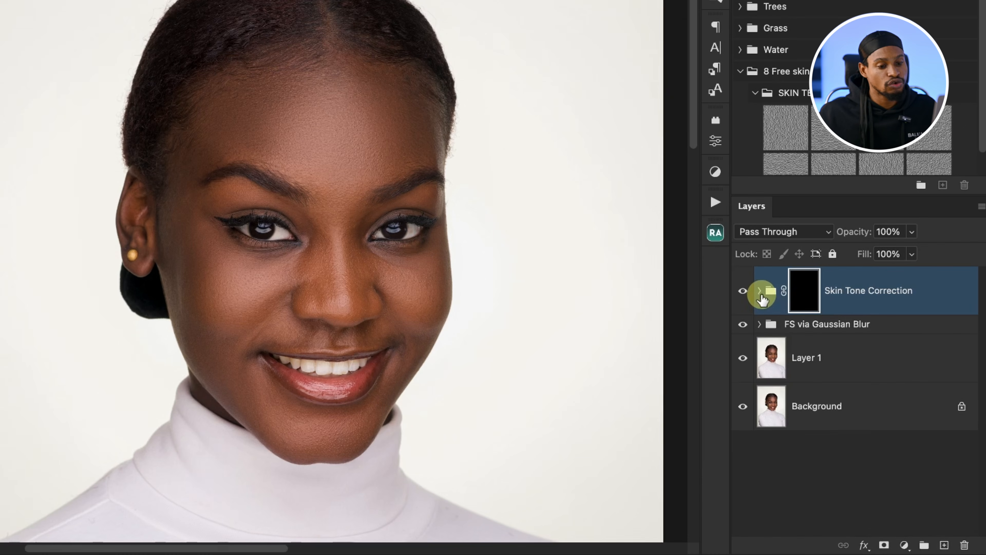
{"action": "left_click", "coordinate": [760, 291]}
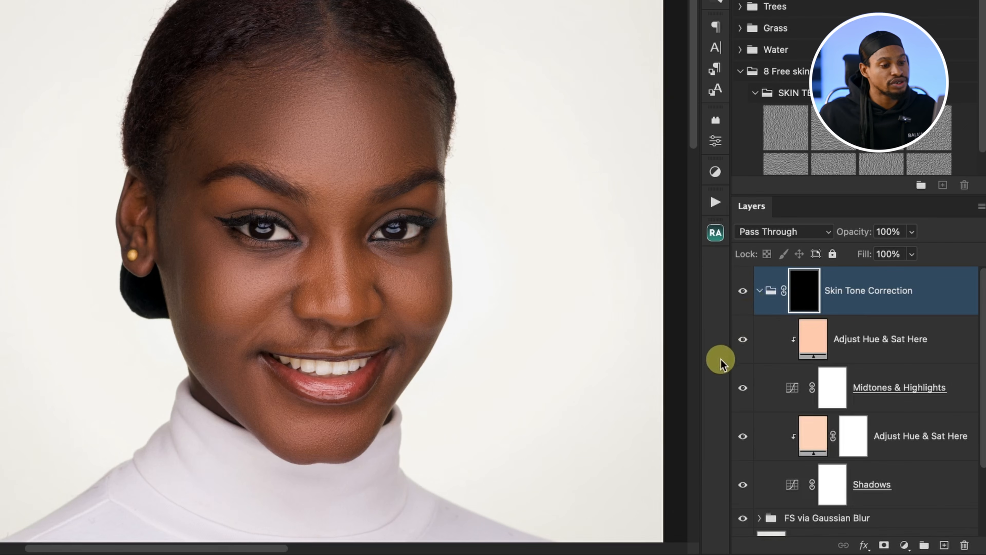
{"action": "left_click", "coordinate": [818, 348]}
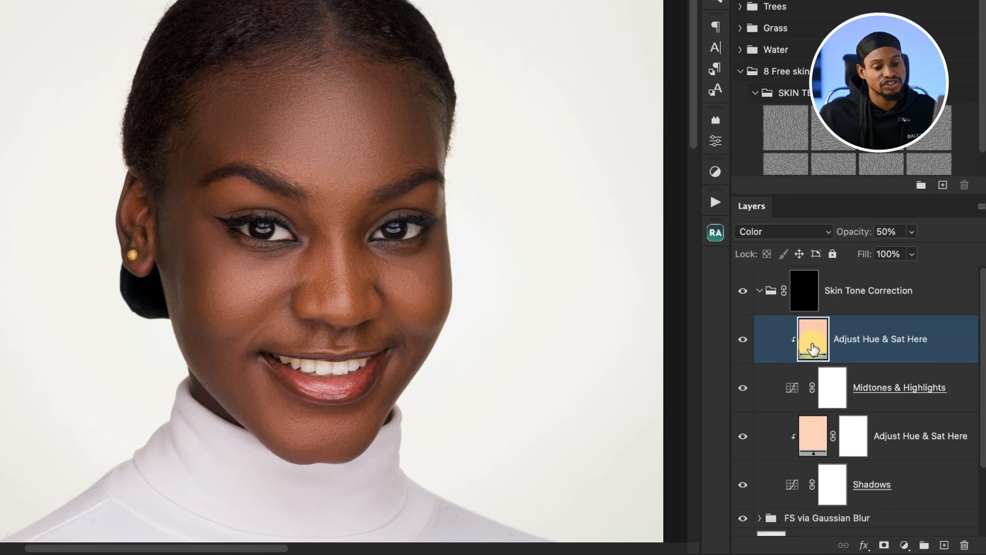
Step: Sample the skin colour from the nose as the fill colour of the top Adjust Hue & Sat Here layer
{"action": "double_click", "coordinate": [814, 343]}
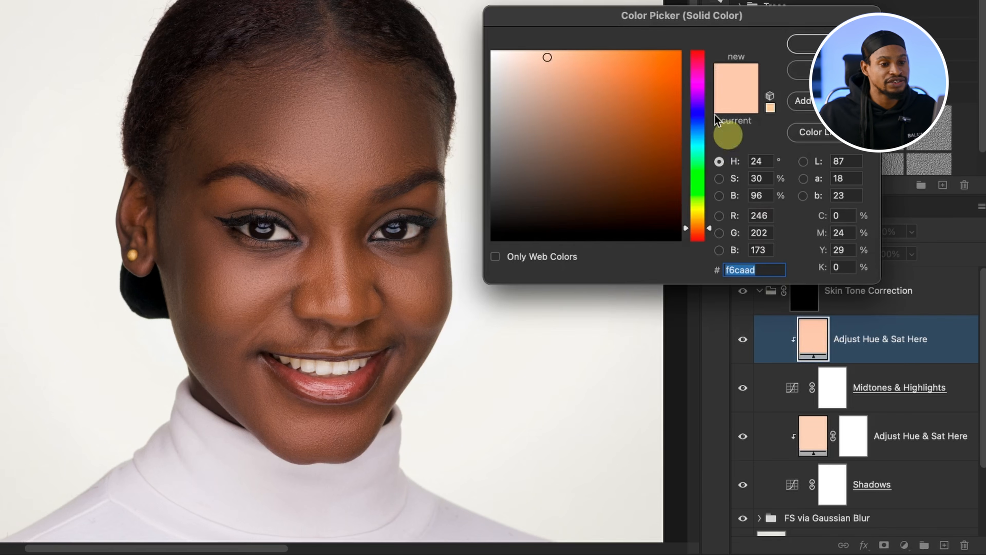
{"action": "left_click_drag", "start_coordinate": [654, 20], "coordinate": [630, 10]}
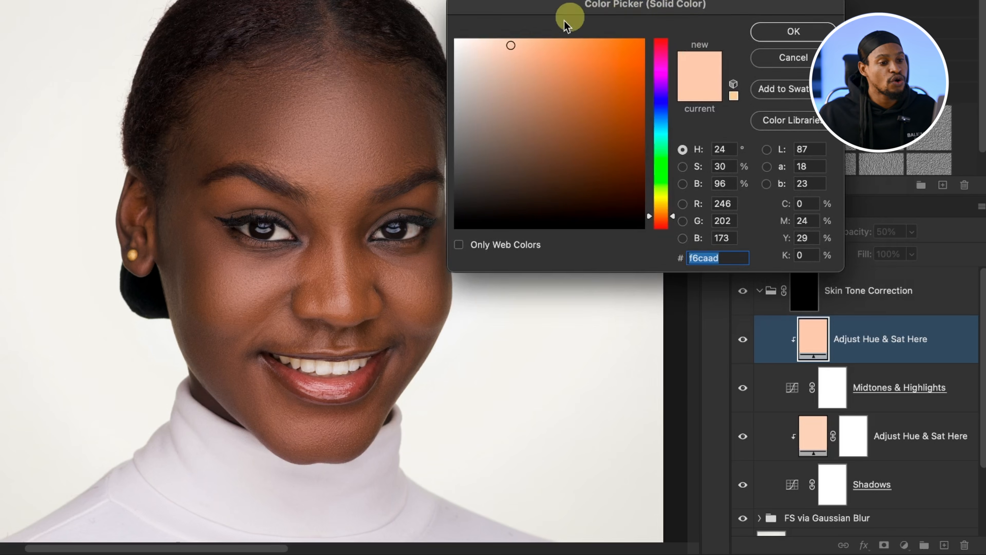
{"action": "left_click_drag", "start_coordinate": [614, 9], "coordinate": [656, 6]}
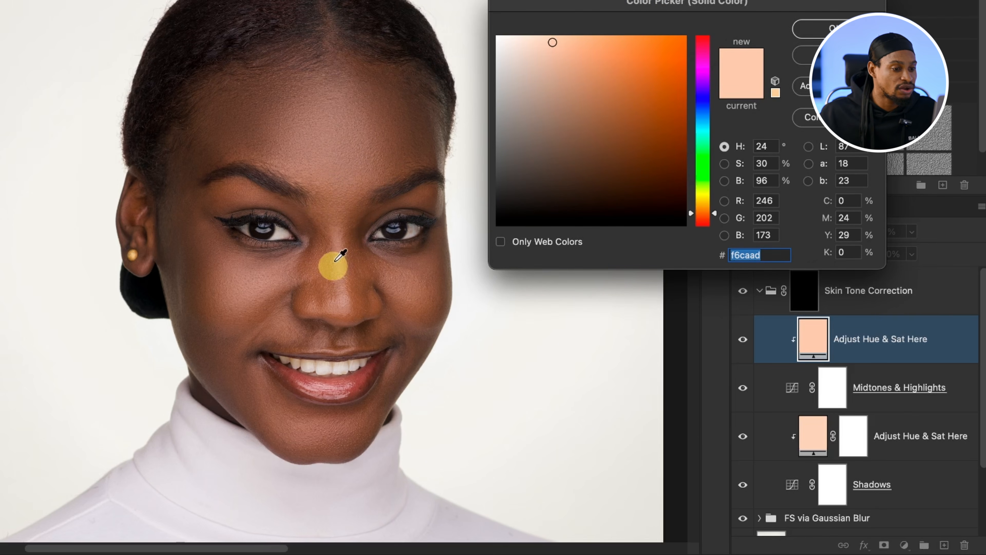
{"action": "left_click", "coordinate": [319, 259]}
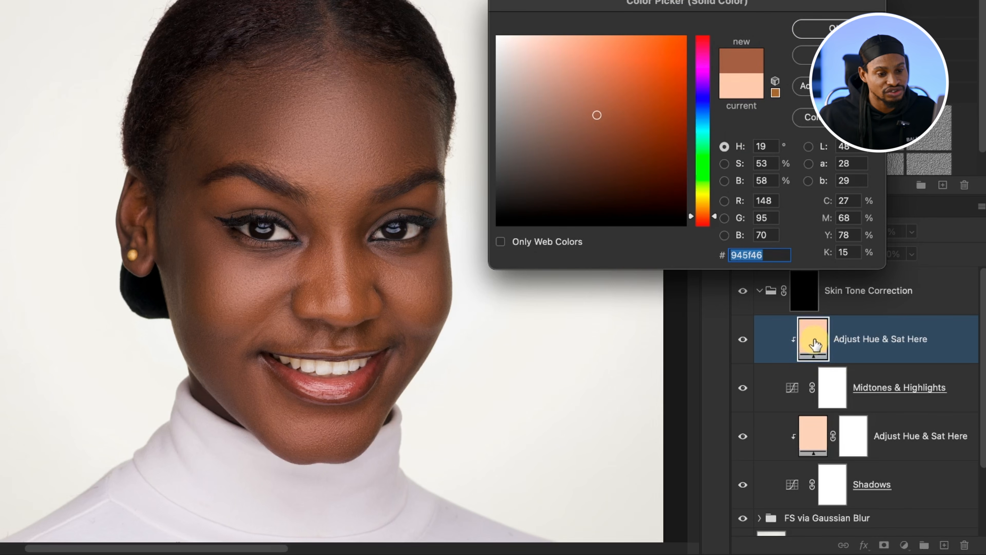
{"action": "left_click", "coordinate": [834, 28]}
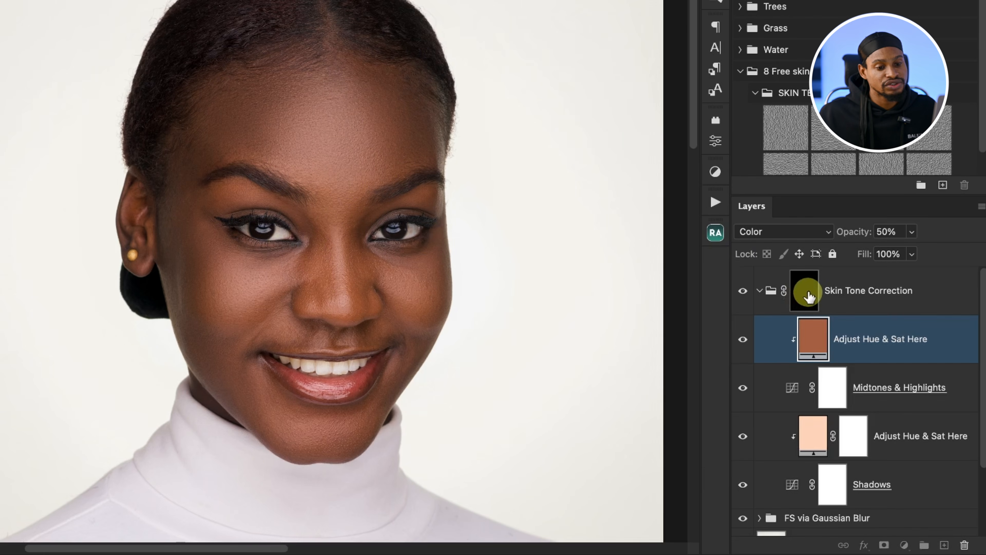
Step: Collapse the Skin Tone Correction group and paint its mask white with a 500 px Soft Round brush over the forehead and cheek
{"action": "left_click", "coordinate": [808, 299]}
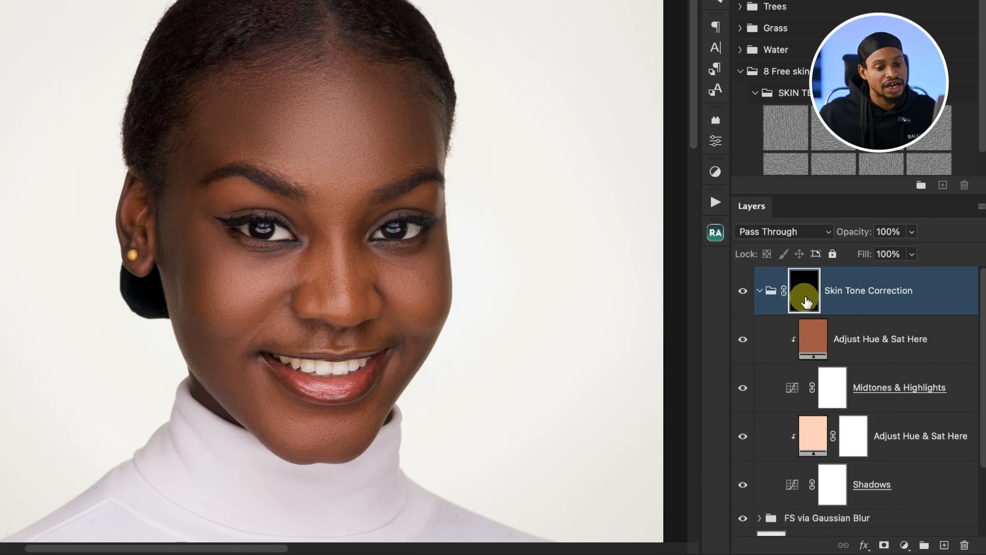
{"action": "left_click", "coordinate": [759, 291]}
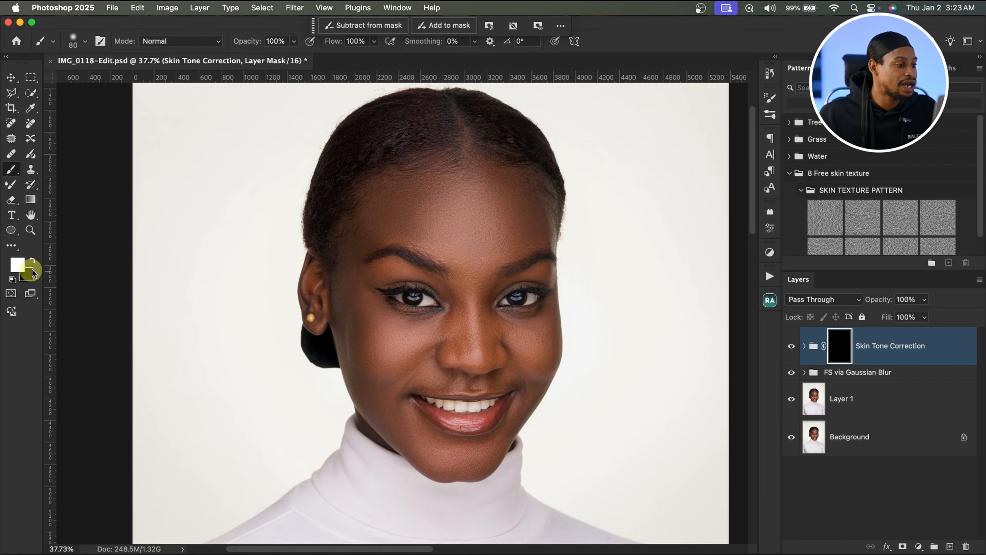
{"action": "left_click", "coordinate": [32, 262]}
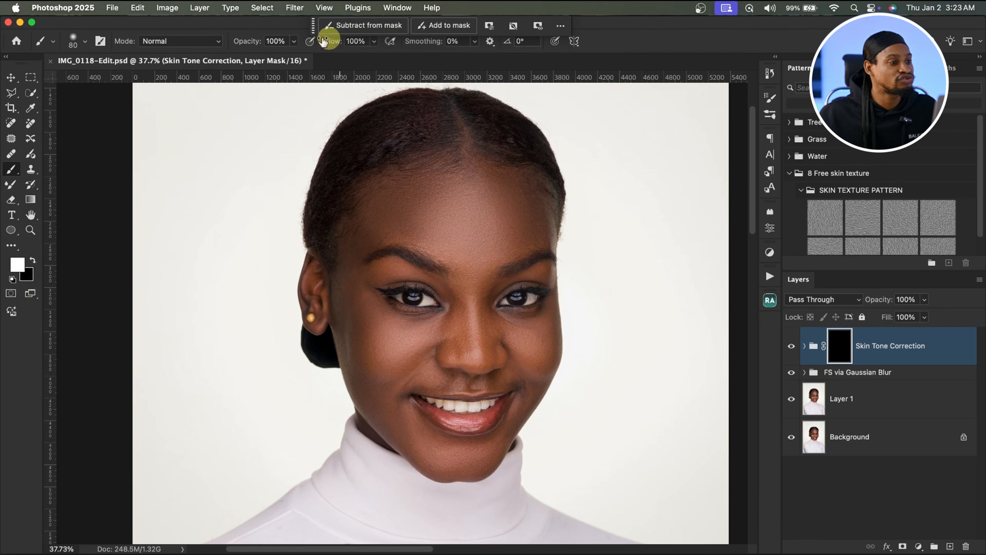
{"action": "left_click", "coordinate": [82, 41]}
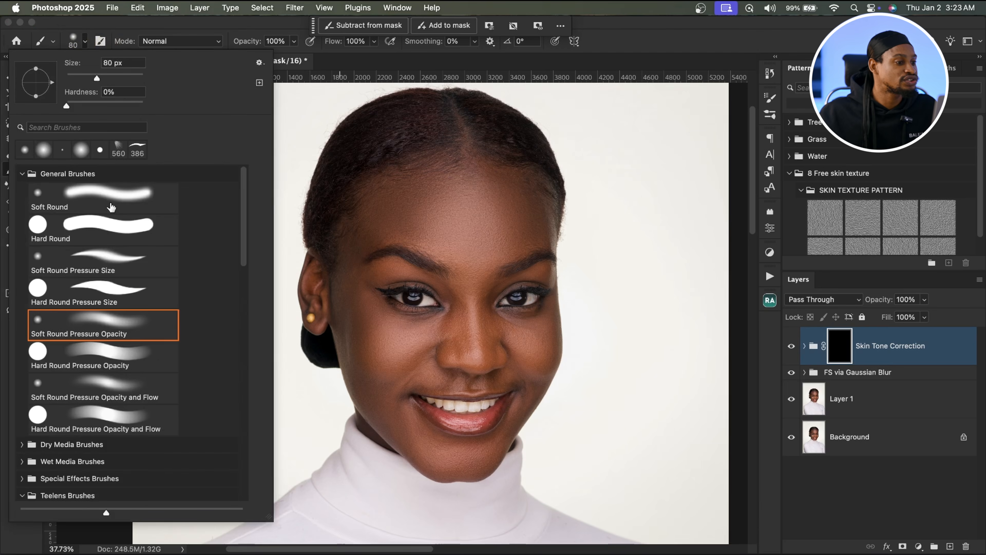
{"action": "left_click", "coordinate": [116, 198]}
{"action": "key", "text": "Return"}
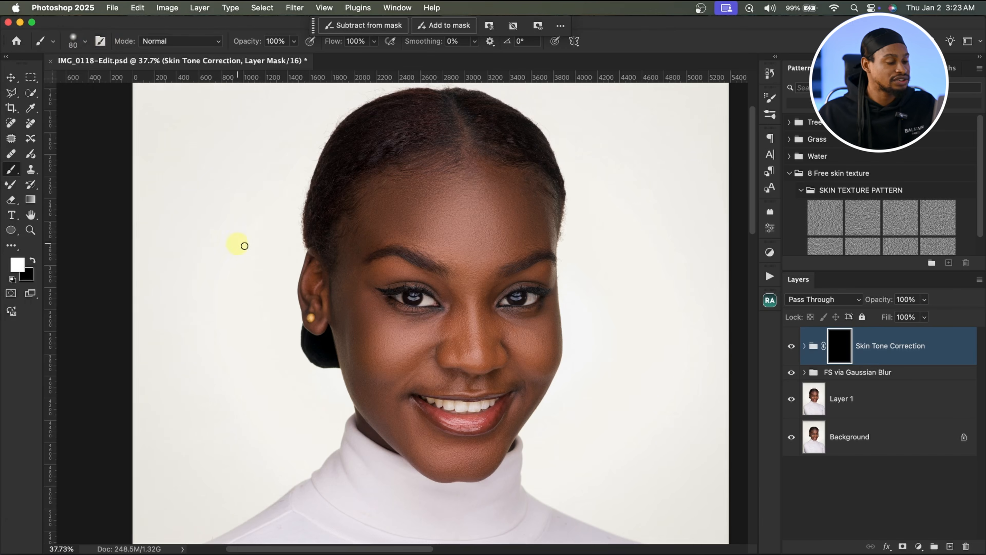
{"action": "key", "text": "bracketright"}
{"action": "key", "text": "bracketright"}
{"action": "key", "text": "bracketright"}
{"action": "key", "text": "bracketright"}
{"action": "key", "text": "bracketright"}
{"action": "key", "text": "bracketright"}
{"action": "key", "text": "bracketright"}
{"action": "key", "text": "bracketright"}
{"action": "key", "text": "bracketright"}
{"action": "key", "text": "bracketright"}
{"action": "key", "text": "bracketright"}
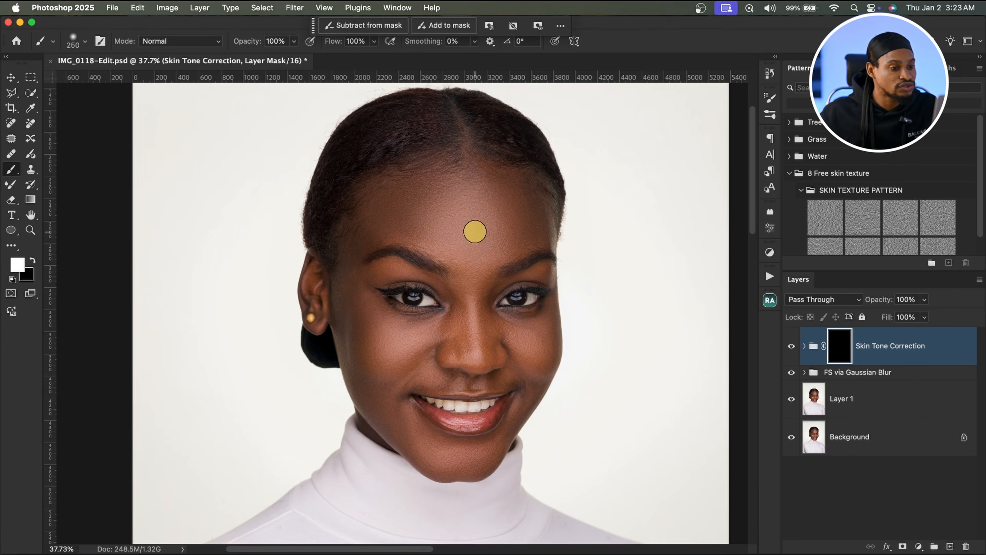
{"action": "key", "text": "bracketleft"}
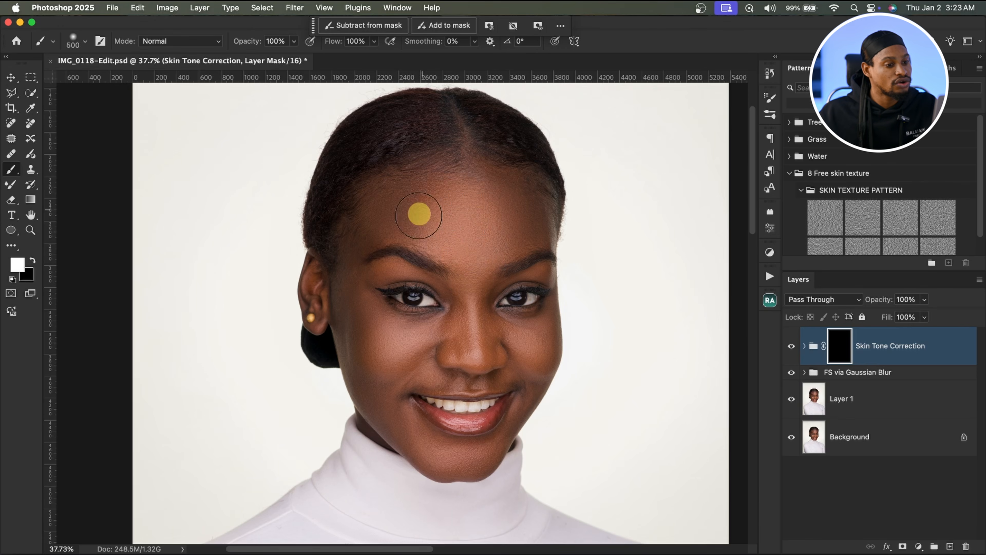
{"action": "mouse_move", "coordinate": [375, 226]}
{"action": "left_mouse_down"}
{"action": "mouse_move", "coordinate": [355, 310]}
{"action": "mouse_move", "coordinate": [354, 288]}
{"action": "mouse_move", "coordinate": [359, 334]}
{"action": "mouse_move", "coordinate": [376, 376]}
{"action": "left_mouse_up"}
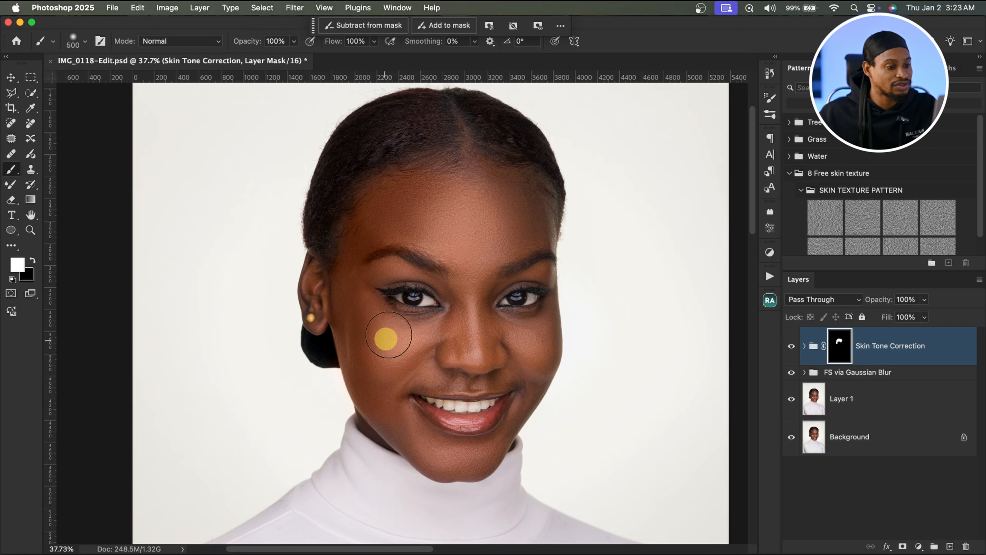
Step: Keep painting the group mask over the nose, eyes, cheeks and chin with brush sizes of about 80–300 px
{"action": "key", "text": "bracketleft"}
{"action": "key", "text": "bracketleft"}
{"action": "key", "text": "bracketleft"}
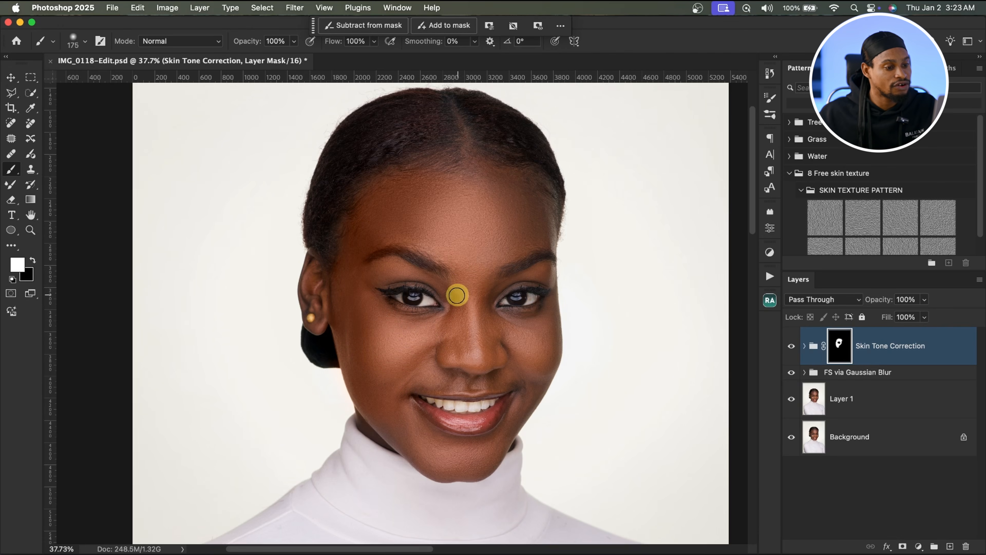
{"action": "key", "text": "bracketright"}
{"action": "key", "text": "bracketright"}
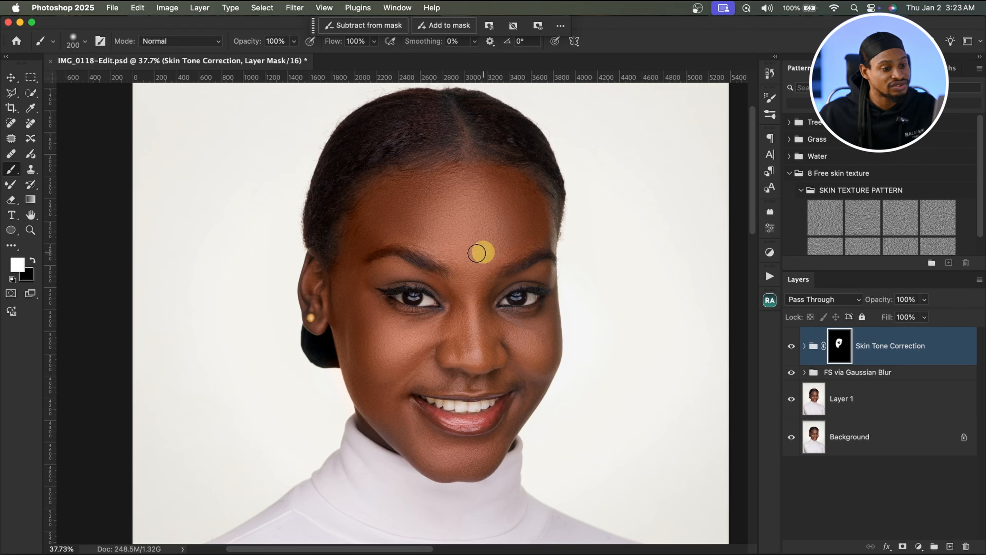
{"action": "key", "text": "bracketleft"}
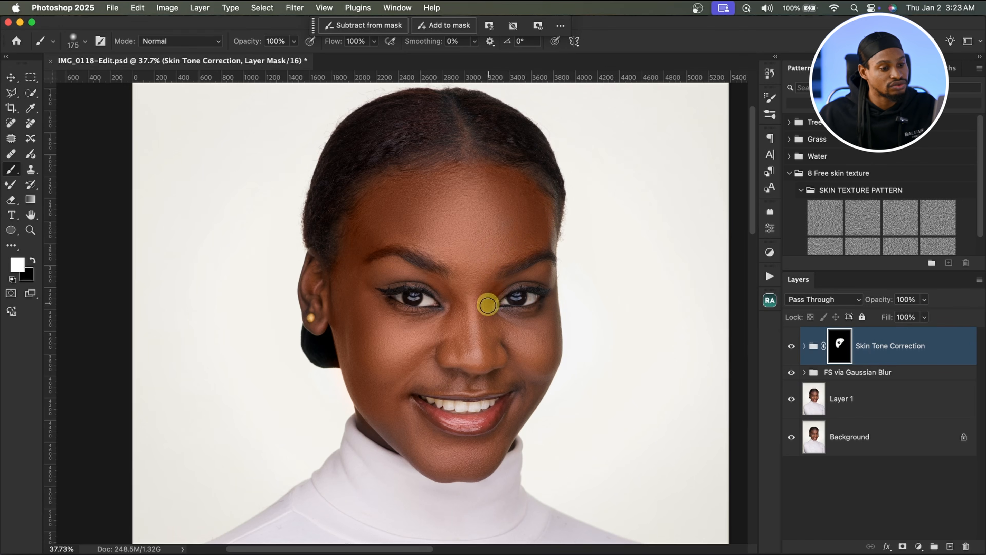
{"action": "key", "text": "bracketleft"}
{"action": "key", "text": "bracketleft"}
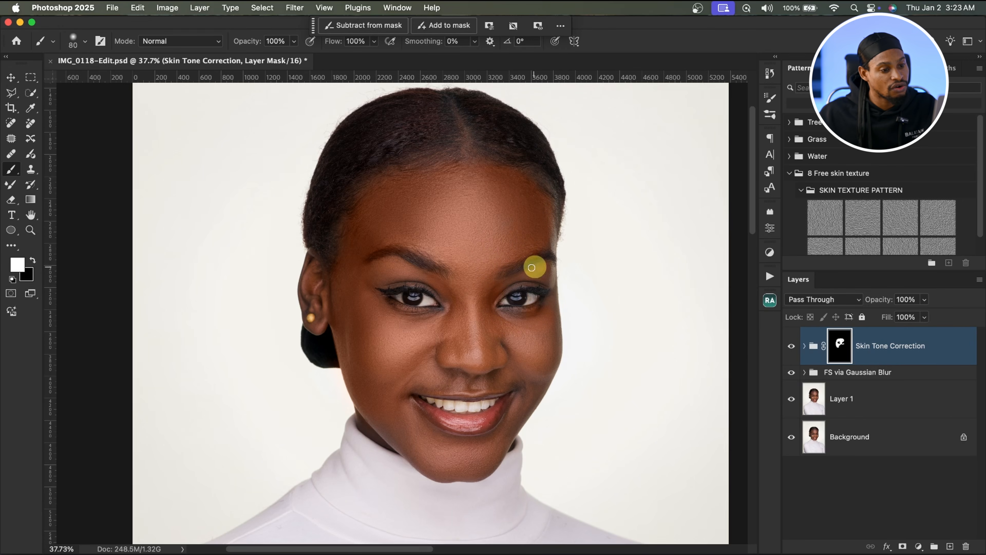
{"action": "key", "text": "bracketright"}
{"action": "key", "text": "bracketright"}
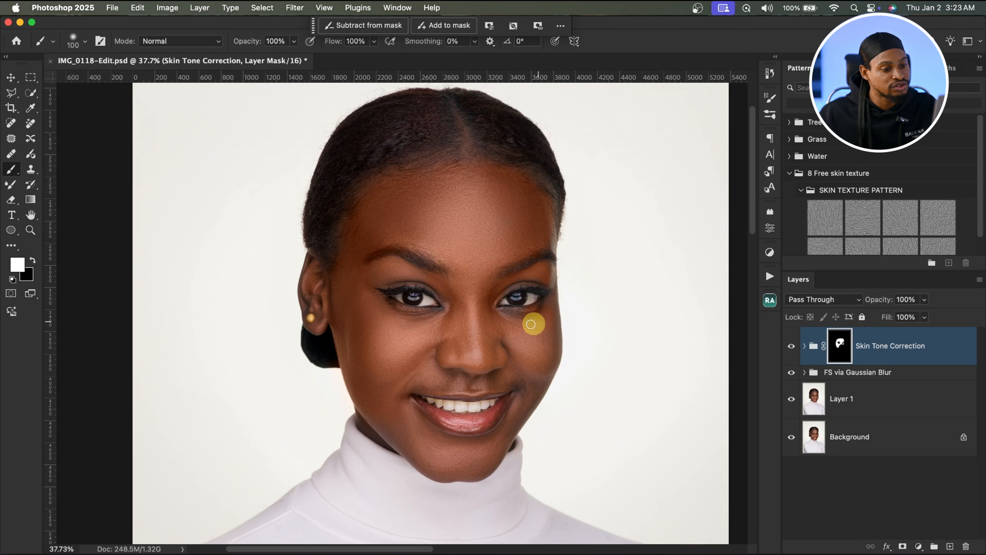
{"action": "key", "text": "bracketright"}
{"action": "key", "text": "bracketright"}
{"action": "key", "text": "bracketright"}
{"action": "key", "text": "bracketright"}
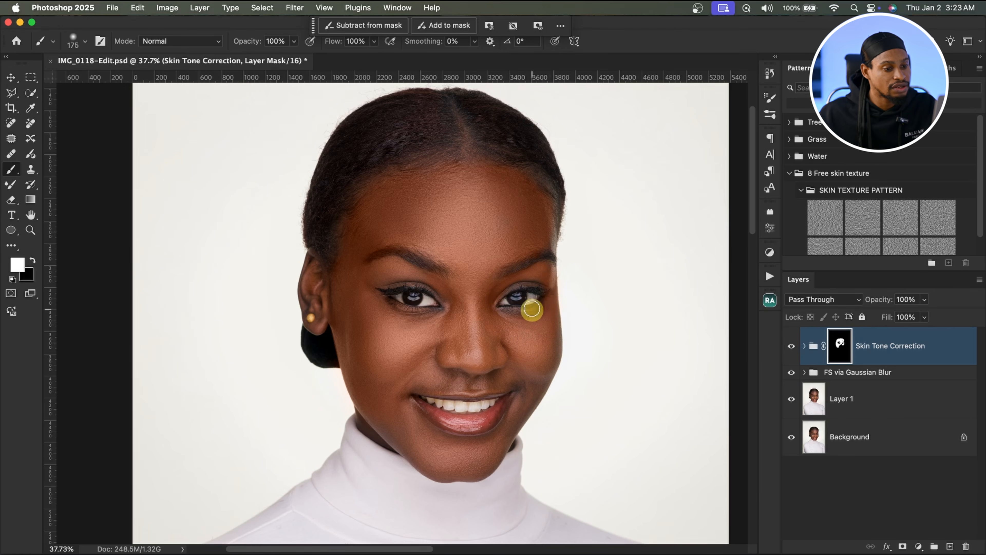
{"action": "key", "text": "bracketright"}
{"action": "key", "text": "bracketright"}
{"action": "key", "text": "bracketright"}
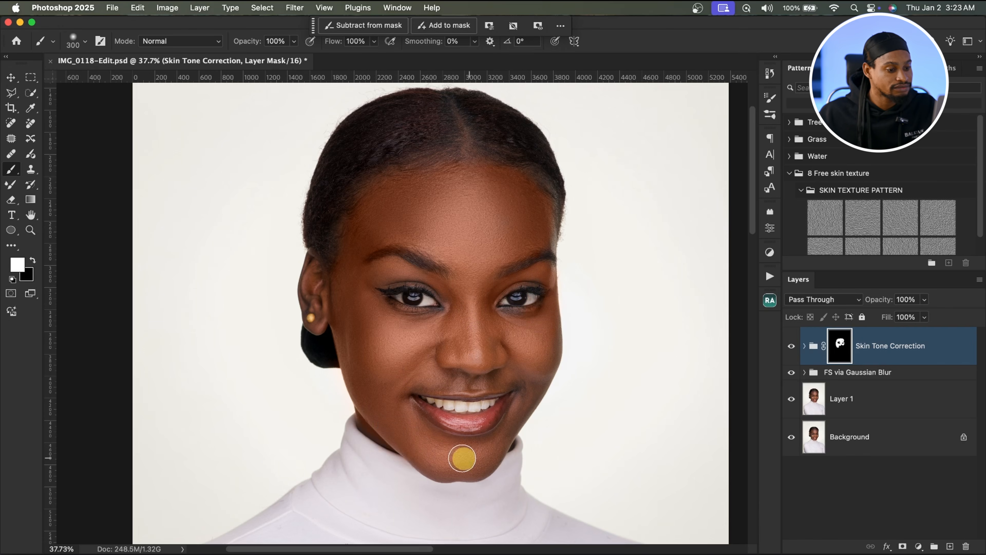
{"action": "key", "text": "bracketleft"}
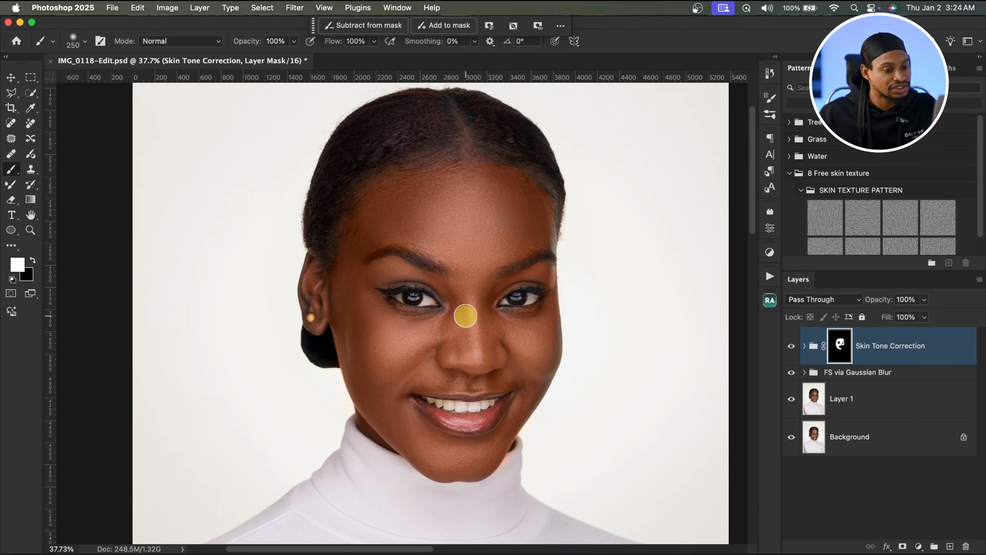
{"action": "key", "text": "bracketleft"}
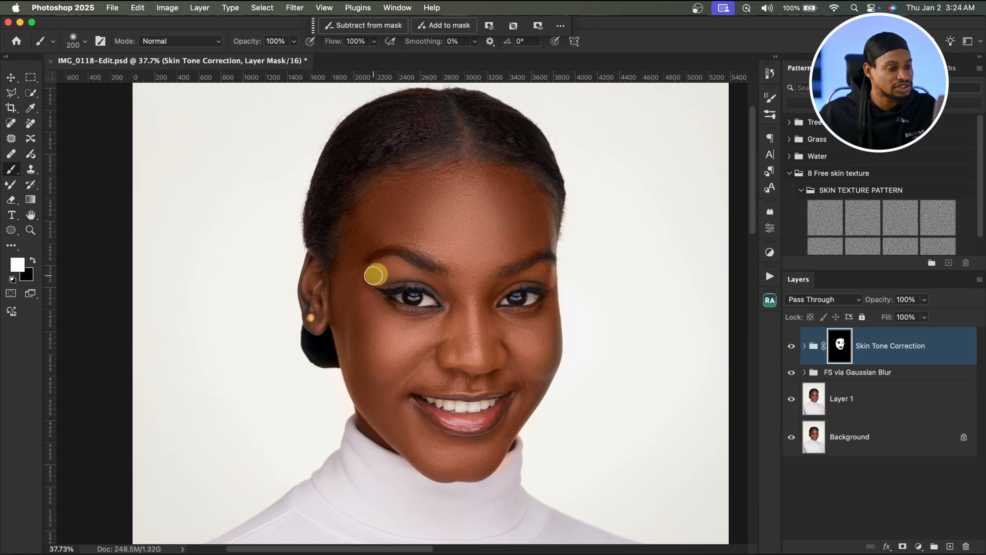
{"action": "key", "text": "bracketleft"}
{"action": "key", "text": "bracketleft"}
{"action": "key", "text": "bracketleft"}
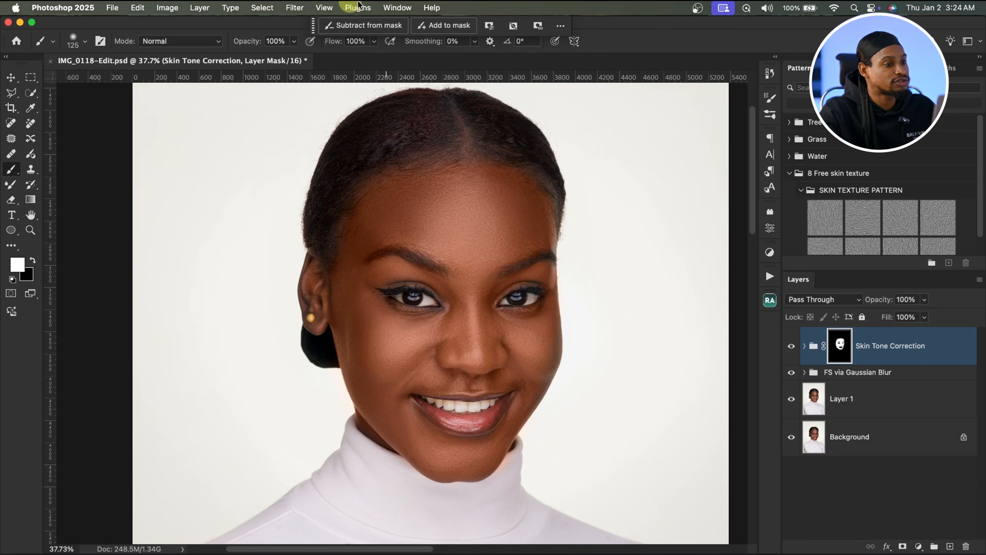
Step: Feather the Skin Tone Correction mask to 3.6 px in the Properties panel, then close the panel
{"action": "left_click", "coordinate": [398, 7]}
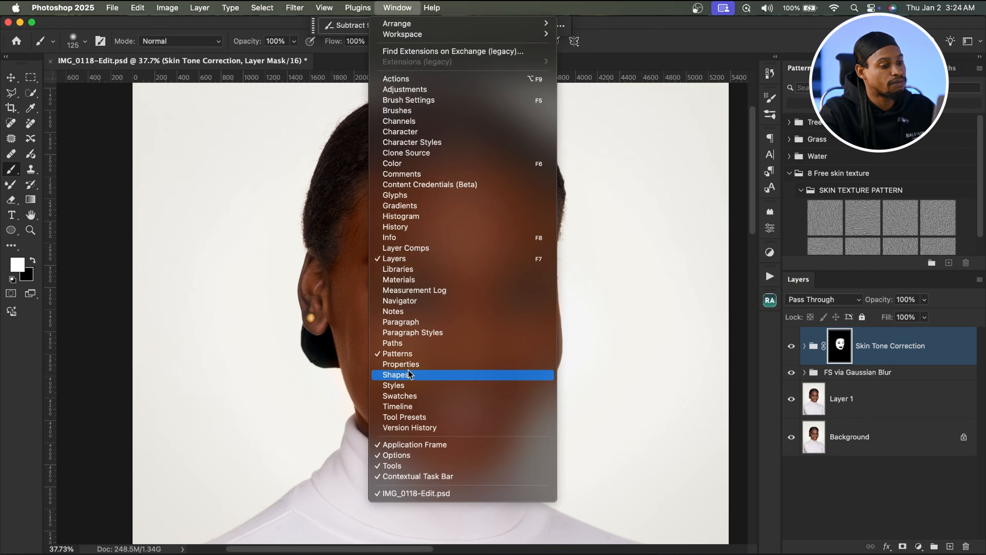
{"action": "left_click", "coordinate": [401, 364]}
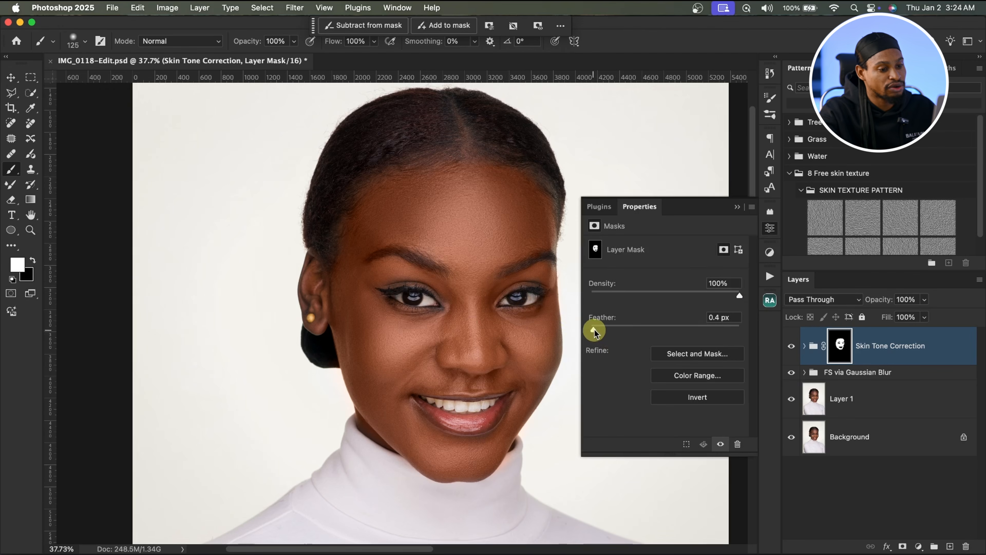
{"action": "left_click_drag", "start_coordinate": [595, 331], "coordinate": [621, 332]}
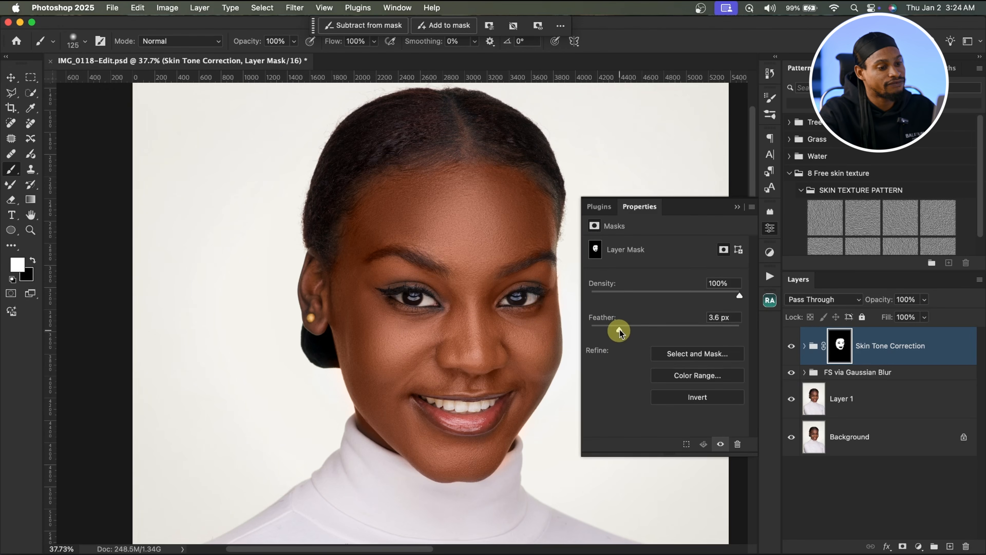
{"action": "left_click", "coordinate": [738, 206]}
Step: Lower the Skin Tone Correction group's opacity to 20%, toggling its visibility to compare the effect
{"action": "left_click", "coordinate": [792, 346]}
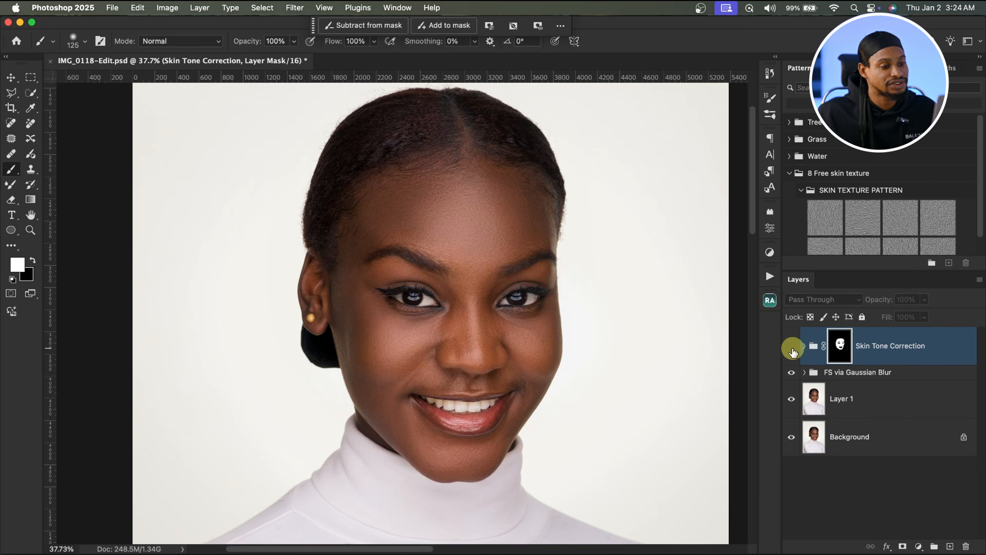
{"action": "left_click", "coordinate": [784, 349]}
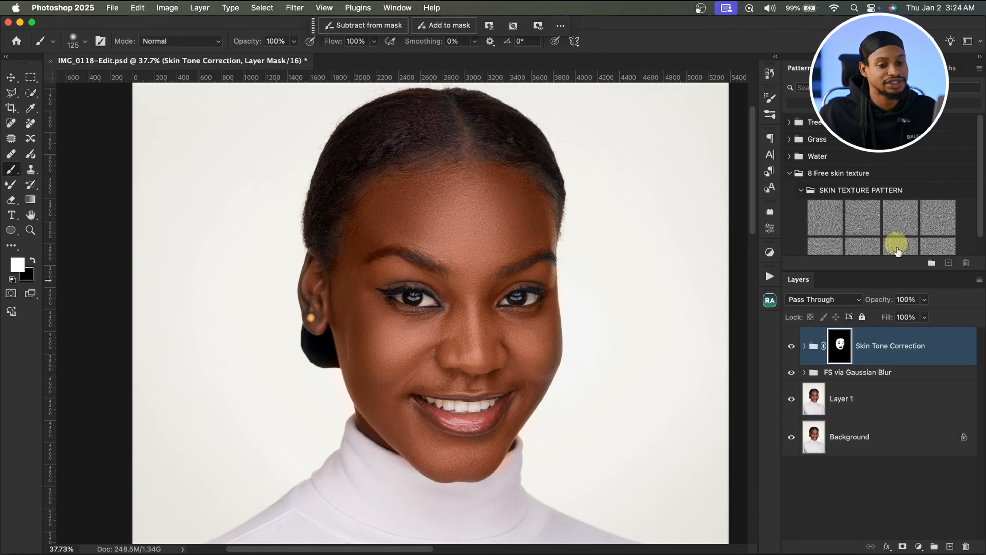
{"action": "left_click", "coordinate": [925, 299]}
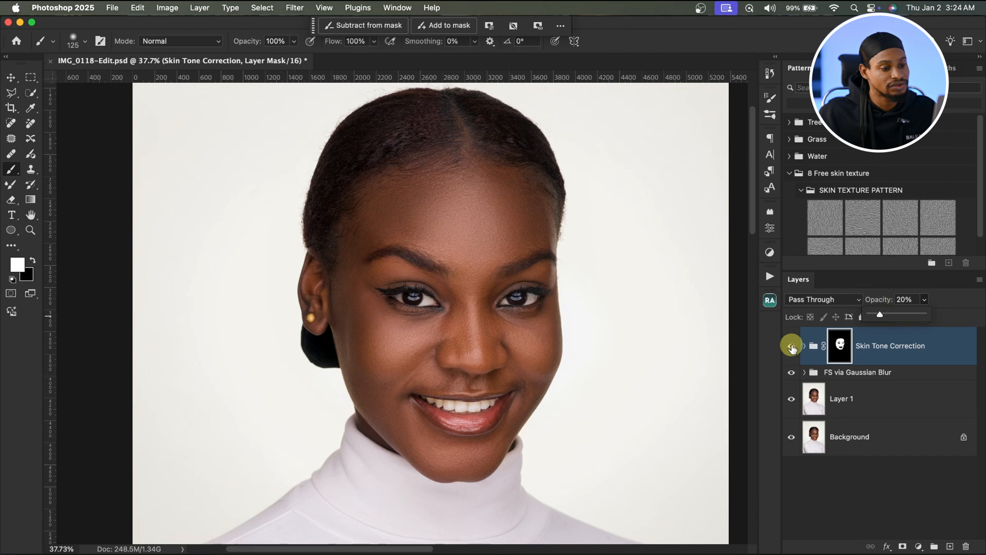
{"action": "left_click", "coordinate": [792, 347]}
{"action": "left_click", "coordinate": [791, 351]}
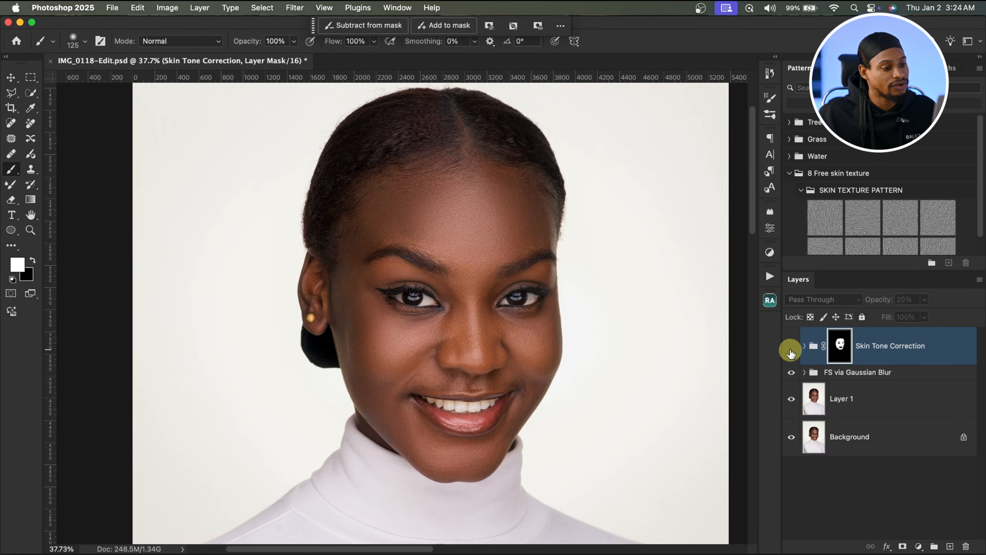
{"action": "left_click", "coordinate": [791, 352]}
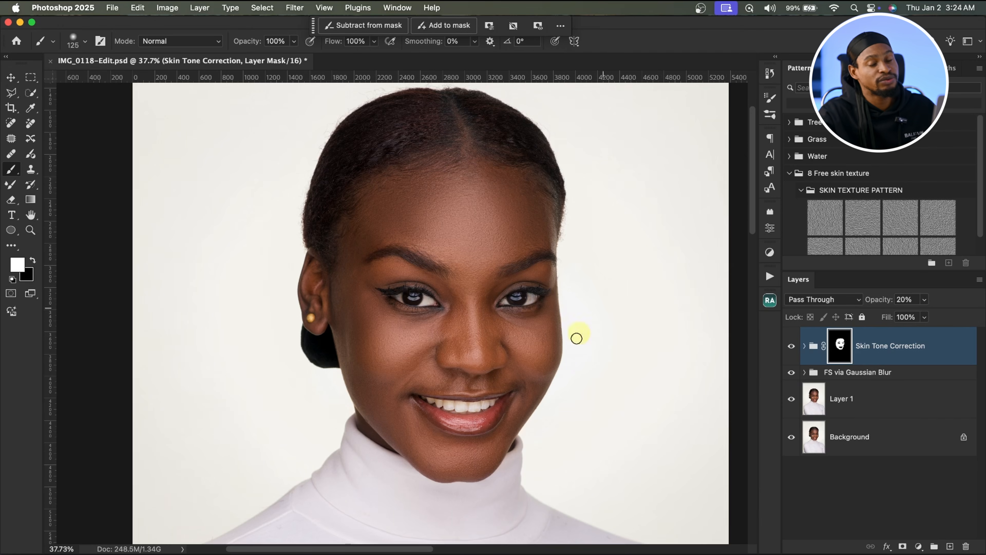
Step: Inspect the skin up close, then run the Beauty Retouch panel's teeth-whitening action and close the panel
{"action": "key", "text": "z"}
{"action": "mouse_move", "coordinate": [451, 414]}
{"action": "left_mouse_down"}
{"action": "mouse_move", "coordinate": [484, 387]}
{"action": "mouse_move", "coordinate": [516, 397]}
{"action": "left_mouse_up"}
{"action": "key", "text": "b"}
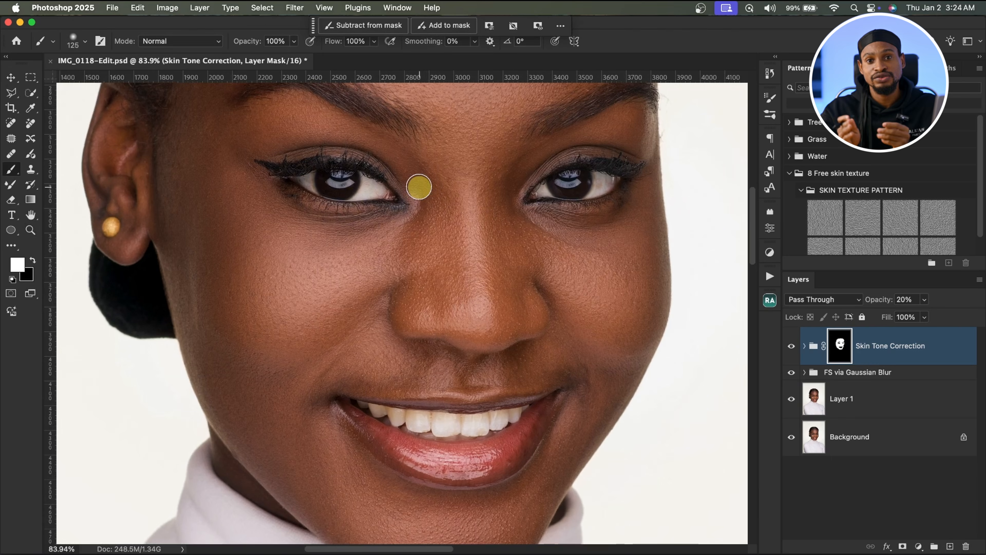
{"action": "key", "text": "z"}
{"action": "left_click_drag", "start_coordinate": [555, 307], "coordinate": [478, 311]}
{"action": "key", "text": "b"}
{"action": "left_click", "coordinate": [770, 301]}
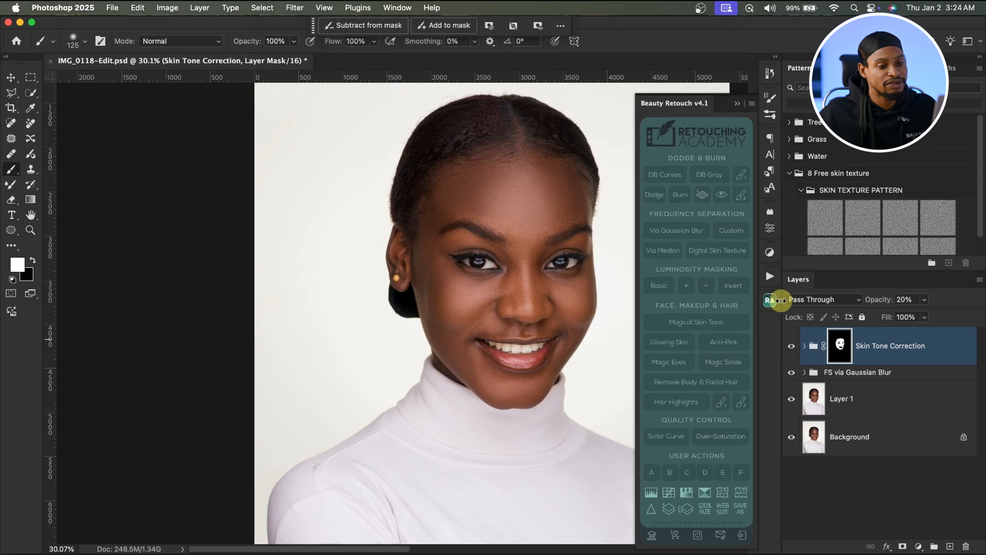
{"action": "left_click", "coordinate": [725, 363]}
{"action": "left_click", "coordinate": [737, 104]}
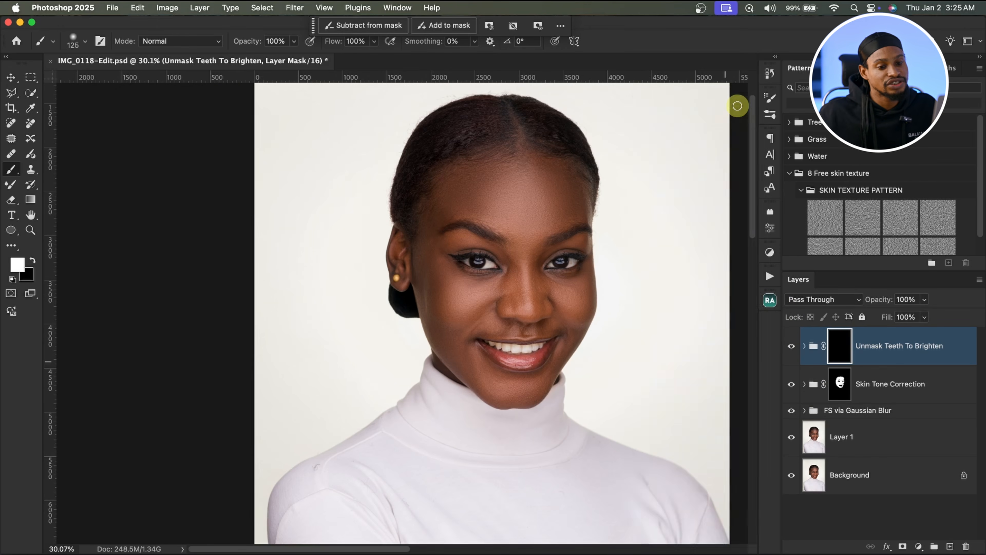
{"action": "key", "text": "z"}
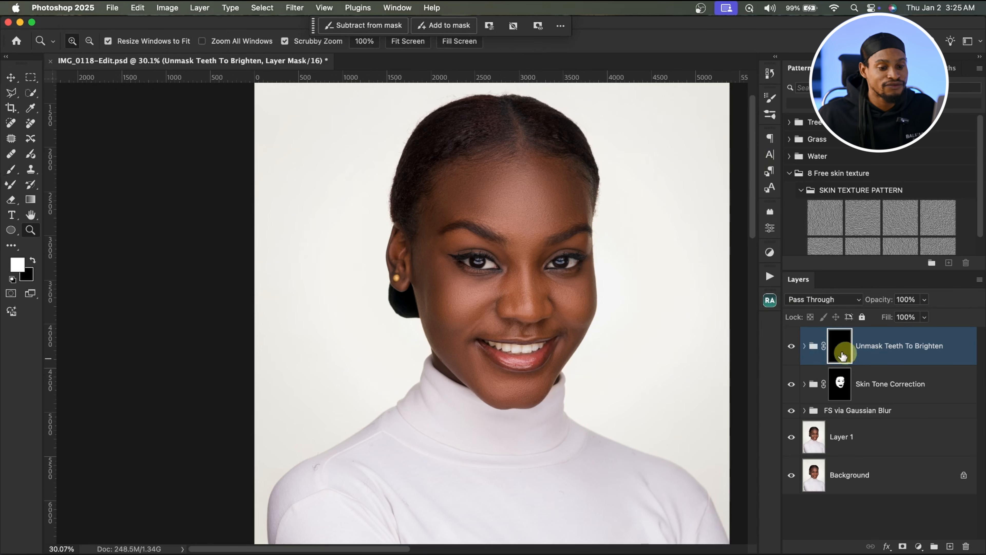
Step: Paint the teeth onto the Unmask Teeth To Brighten group mask in white with brush sizes of about 35–60 px
{"action": "key", "text": "b"}
{"action": "key", "text": "z"}
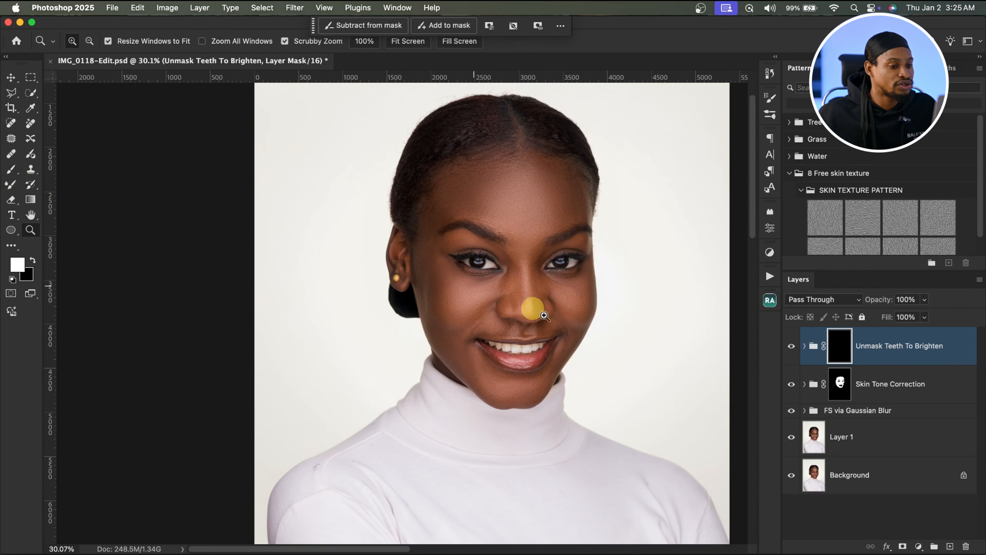
{"action": "mouse_move", "coordinate": [590, 335]}
{"action": "left_mouse_down"}
{"action": "mouse_move", "coordinate": [623, 332]}
{"action": "mouse_move", "coordinate": [605, 351]}
{"action": "left_mouse_up"}
{"action": "key", "text": "b"}
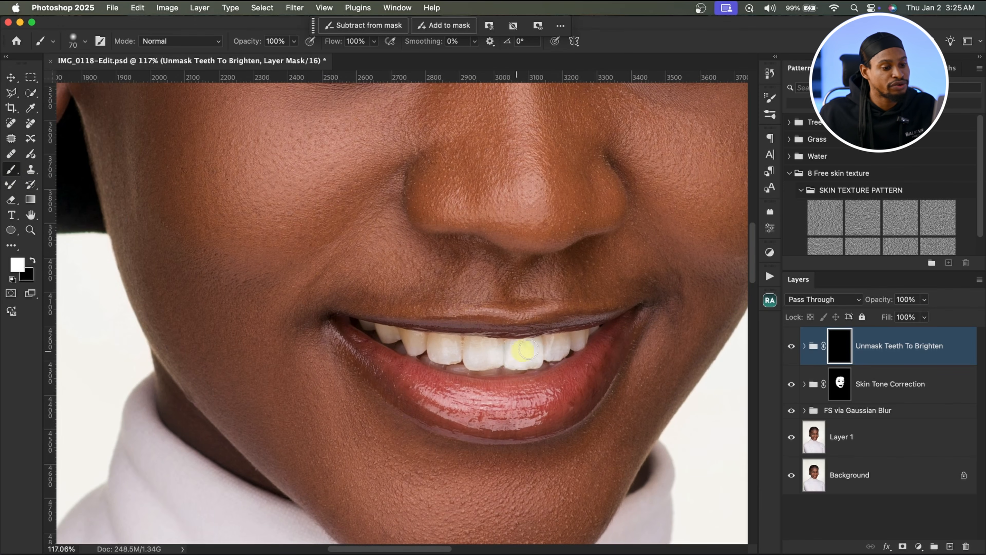
{"action": "key", "text": "bracketleft"}
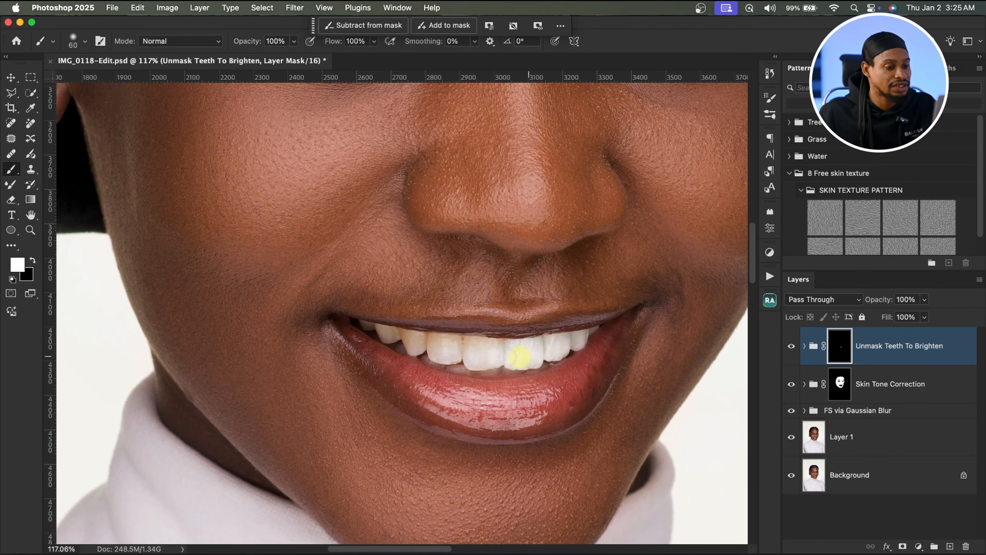
{"action": "mouse_move", "coordinate": [511, 357]}
{"action": "left_mouse_down"}
{"action": "mouse_move", "coordinate": [431, 340]}
{"action": "mouse_move", "coordinate": [488, 332]}
{"action": "left_mouse_up"}
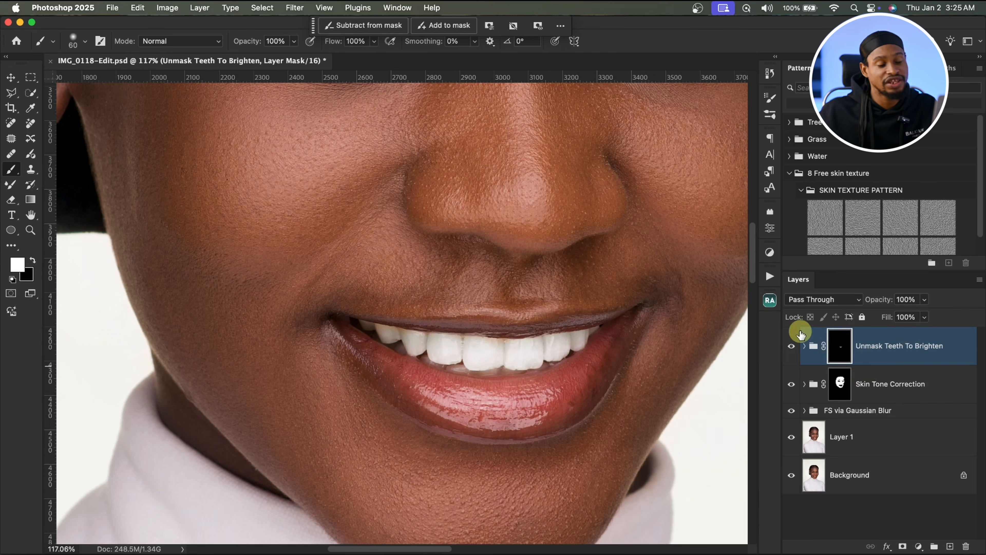
{"action": "key", "text": "bracketleft"}
{"action": "key", "text": "bracketleft"}
{"action": "key", "text": "bracketleft"}
{"action": "key", "text": "bracketleft"}
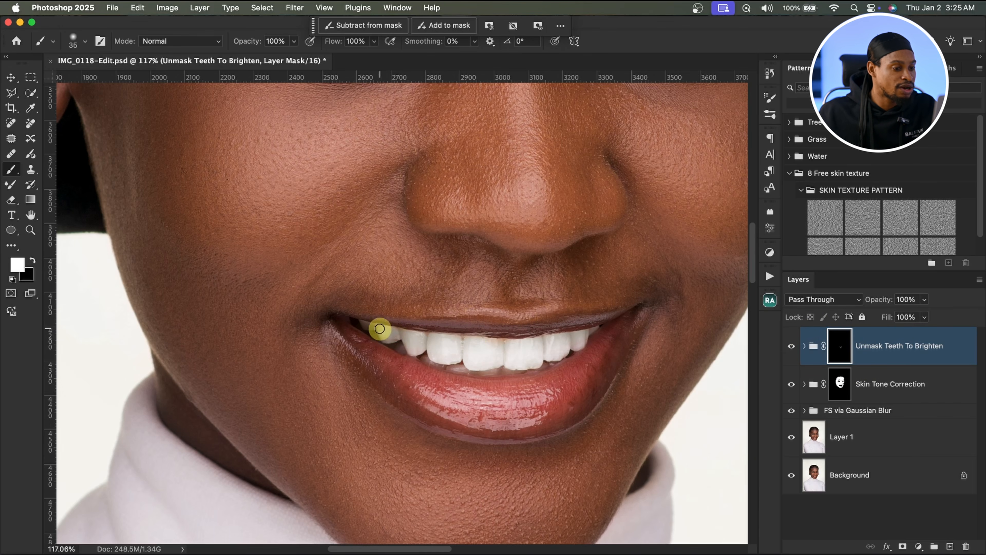
{"action": "left_click_drag", "start_coordinate": [380, 328], "coordinate": [458, 345]}
{"action": "key", "text": "bracketright"}
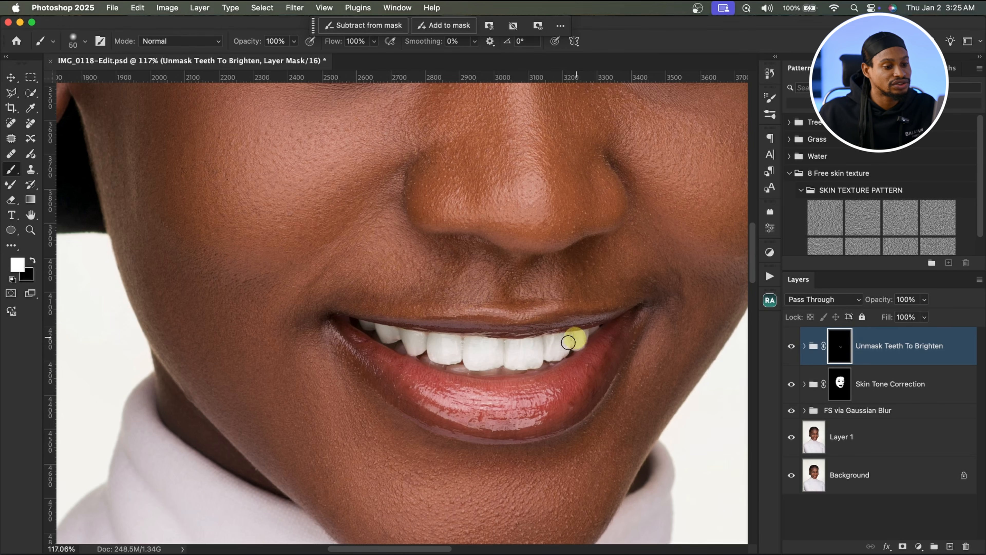
{"action": "mouse_move", "coordinate": [568, 342]}
{"action": "left_mouse_down"}
{"action": "mouse_move", "coordinate": [539, 355]}
{"action": "mouse_move", "coordinate": [453, 359]}
{"action": "left_mouse_up"}
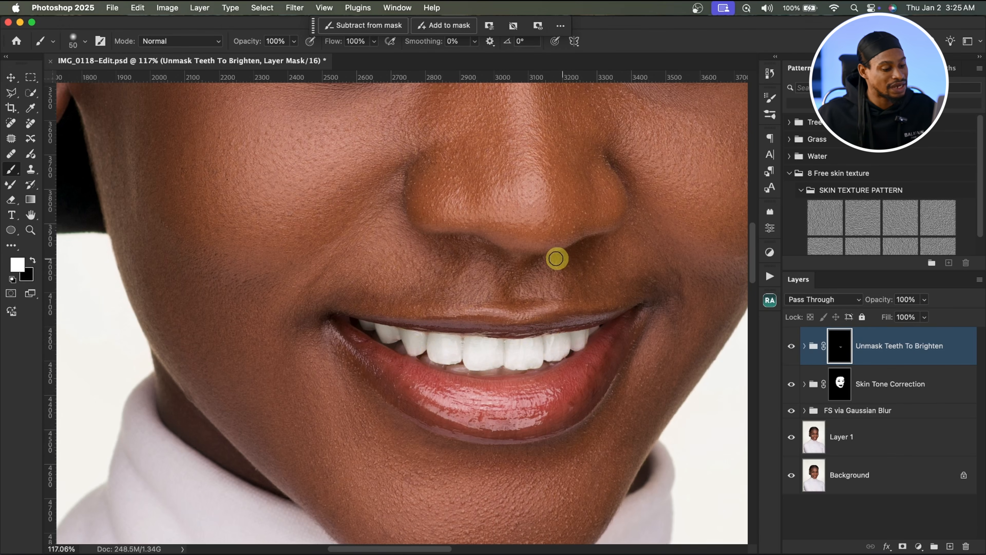
{"action": "key", "text": "z"}
{"action": "left_click_drag", "start_coordinate": [555, 242], "coordinate": [474, 254]}
Step: Toggle the Unmask Teeth To Brighten group's visibility to compare, then lower its opacity to 73%
{"action": "left_click", "coordinate": [794, 349]}
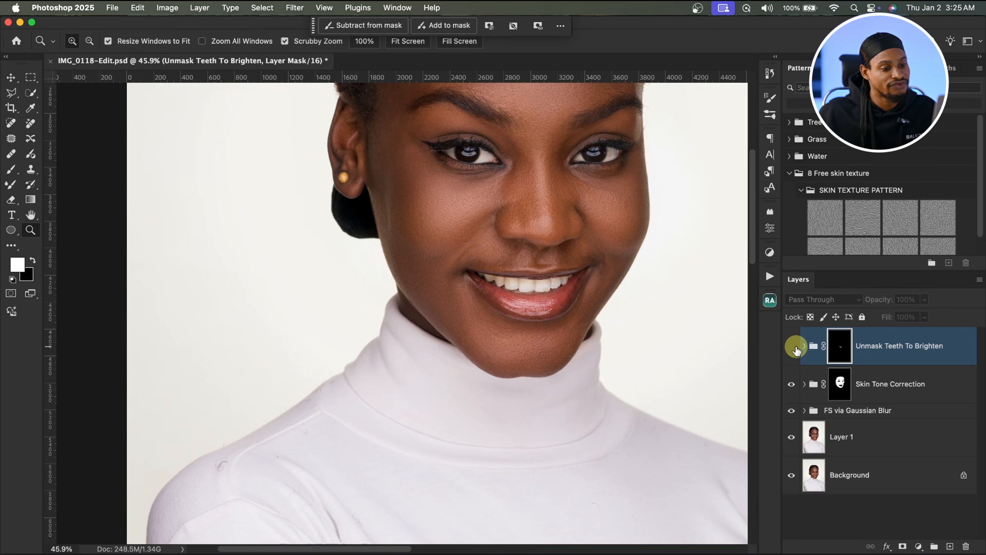
{"action": "left_click", "coordinate": [797, 351]}
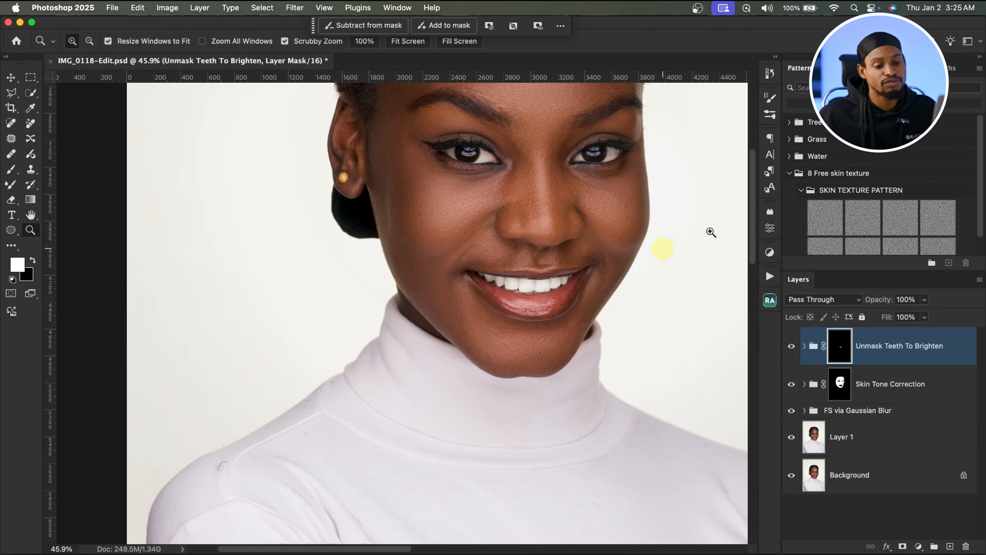
{"action": "left_click", "coordinate": [924, 298]}
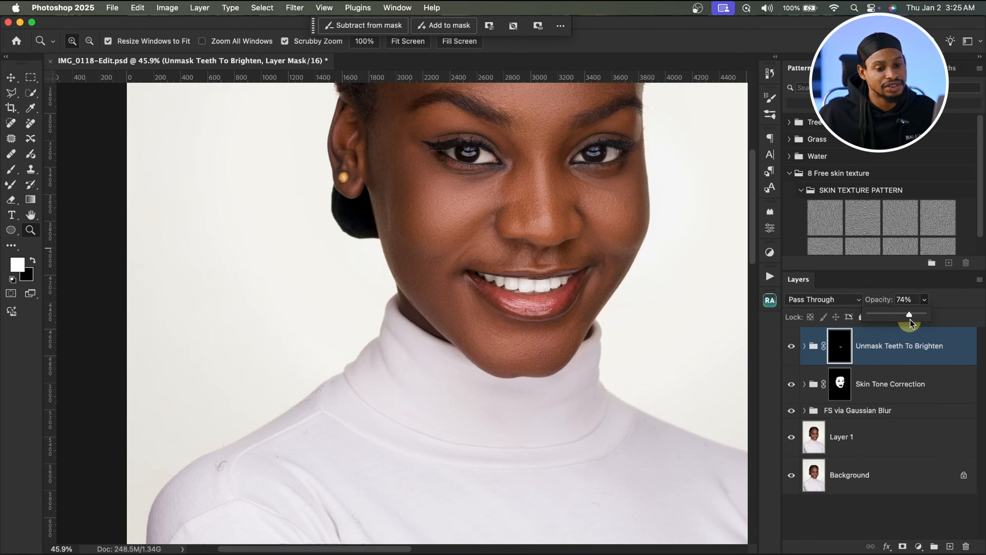
{"action": "left_click_drag", "start_coordinate": [505, 255], "coordinate": [462, 302]}
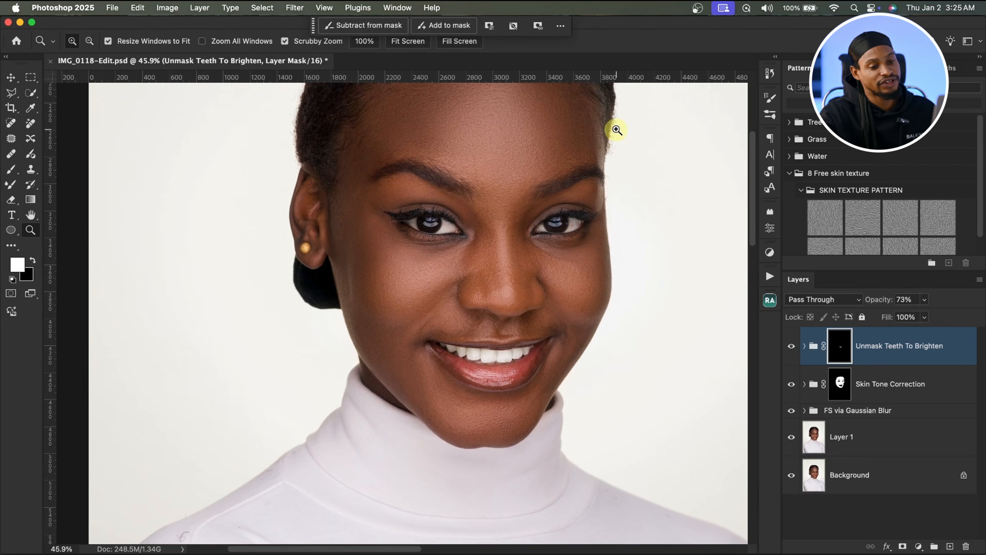
Step: Run the Beauty Retouch panel's Magic Eyes action and close the panel
{"action": "left_click", "coordinate": [770, 302]}
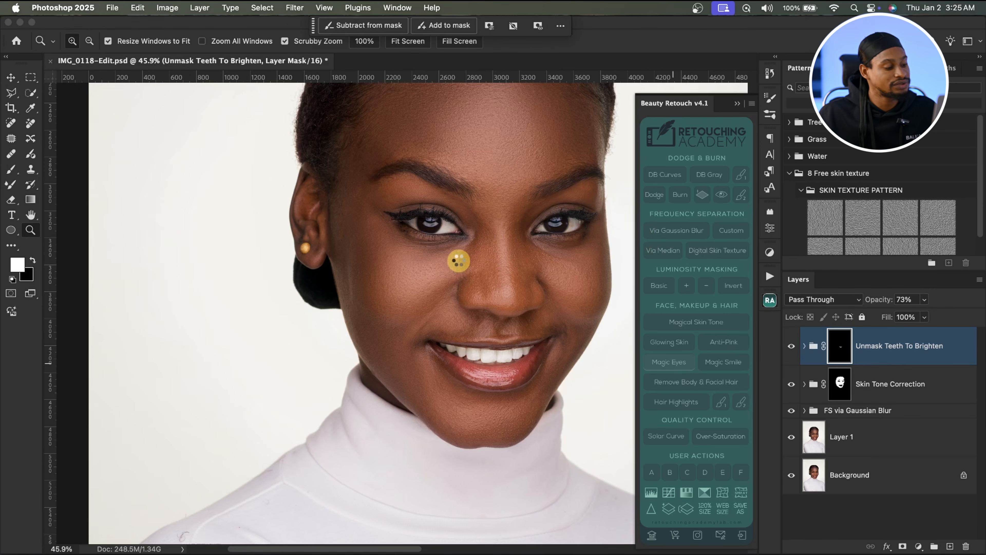
{"action": "left_click", "coordinate": [738, 103]}
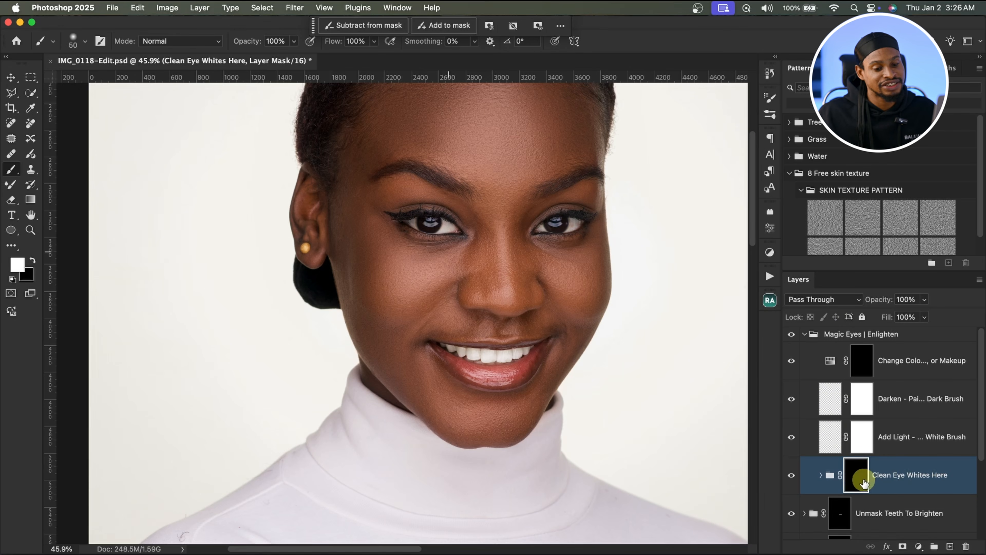
Step: Paint the left eye's whites onto the Clean Eye Whites Here mask, erasing a stray stroke, with a brush of about 20 px
{"action": "key", "text": "z"}
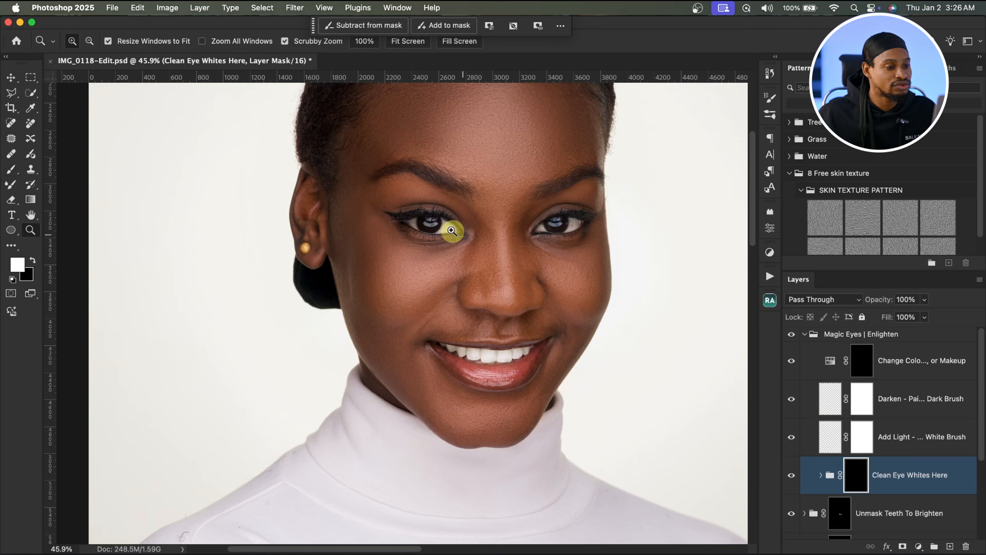
{"action": "left_click_drag", "start_coordinate": [503, 213], "coordinate": [524, 213]}
{"action": "key", "text": "b"}
{"action": "mouse_move", "coordinate": [440, 238]}
{"action": "left_mouse_down"}
{"action": "mouse_move", "coordinate": [425, 258]}
{"action": "mouse_move", "coordinate": [428, 230]}
{"action": "mouse_move", "coordinate": [454, 261]}
{"action": "mouse_move", "coordinate": [410, 265]}
{"action": "mouse_move", "coordinate": [592, 201]}
{"action": "left_mouse_up"}
{"action": "key", "text": "]"}
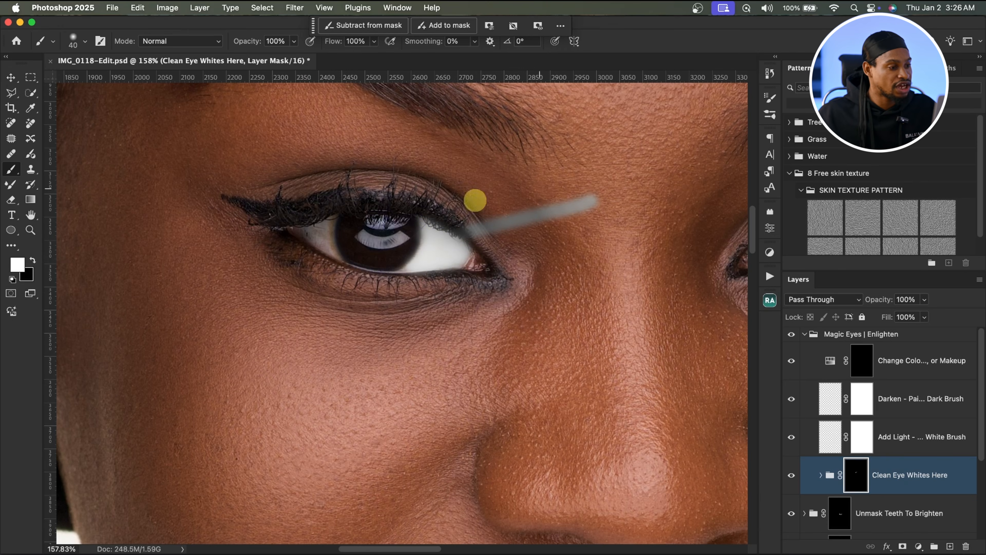
{"action": "key", "text": "x"}
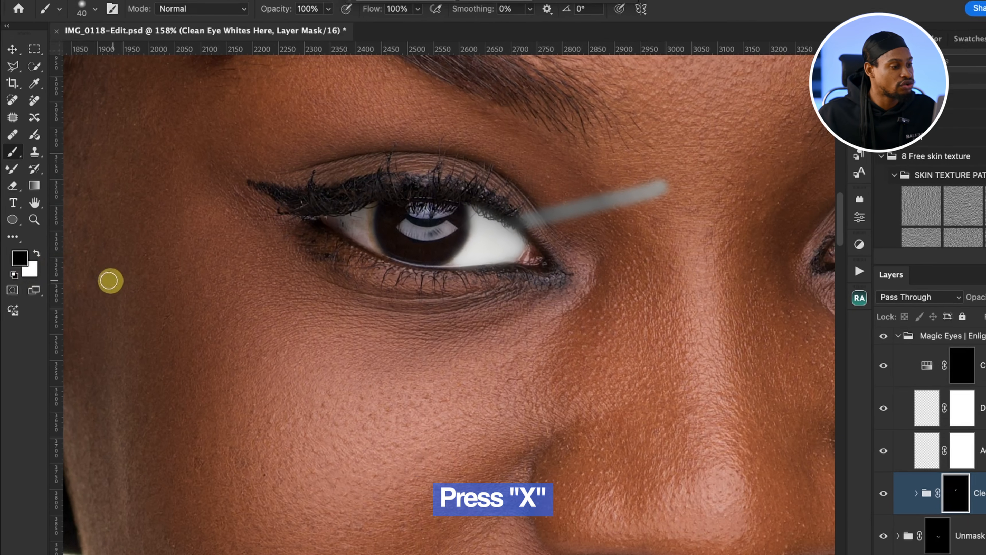
{"action": "key", "text": "x"}
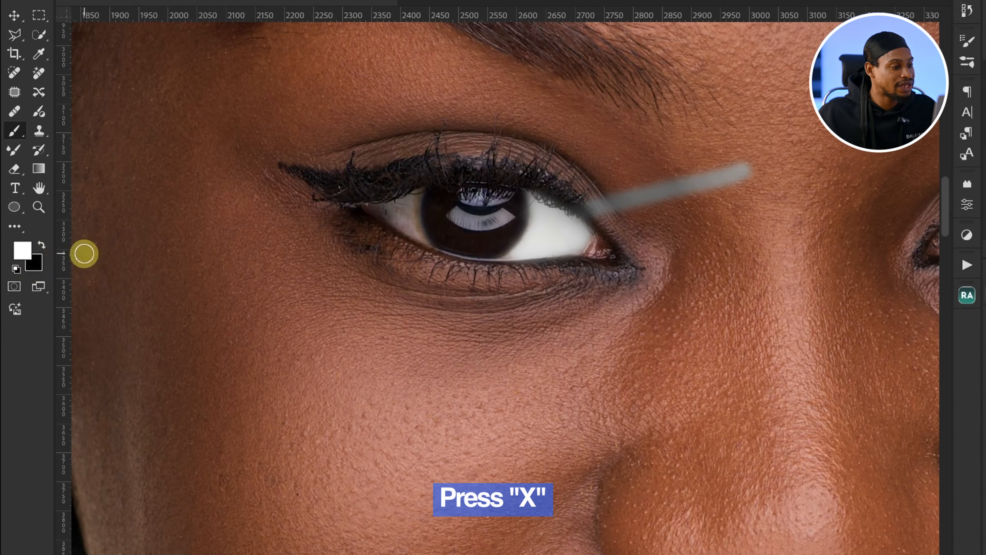
{"action": "key", "text": "x"}
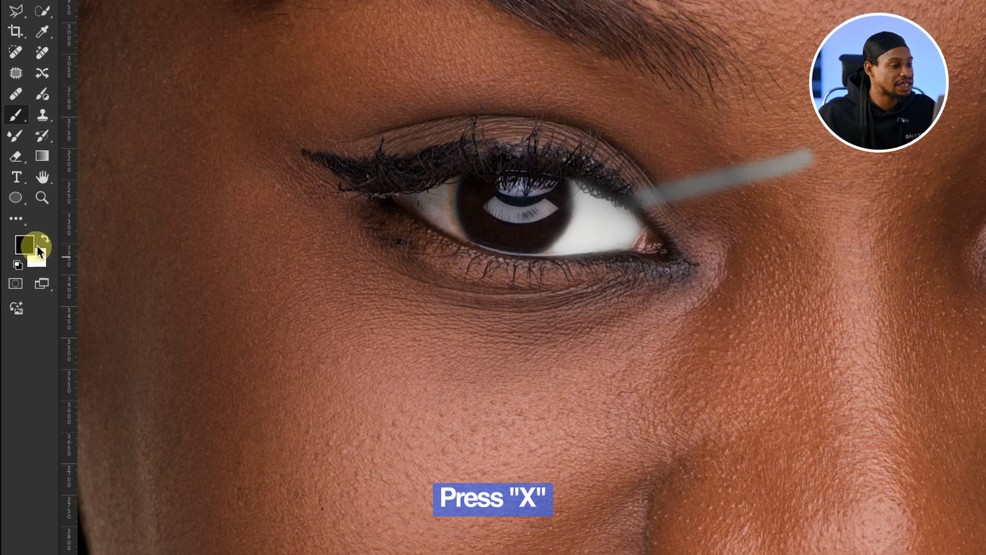
{"action": "key", "text": "x"}
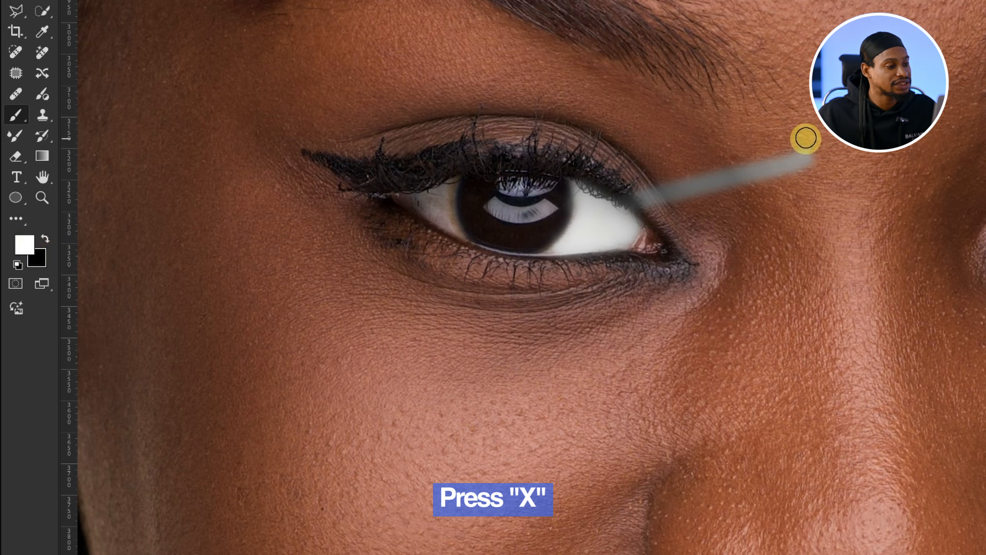
{"action": "key", "text": "x"}
{"action": "mouse_move", "coordinate": [799, 137]}
{"action": "left_mouse_down"}
{"action": "mouse_move", "coordinate": [742, 212]}
{"action": "mouse_move", "coordinate": [752, 197]}
{"action": "mouse_move", "coordinate": [658, 181]}
{"action": "mouse_move", "coordinate": [637, 194]}
{"action": "mouse_move", "coordinate": [603, 161]}
{"action": "mouse_move", "coordinate": [552, 154]}
{"action": "mouse_move", "coordinate": [668, 179]}
{"action": "left_mouse_up"}
{"action": "key", "text": "x"}
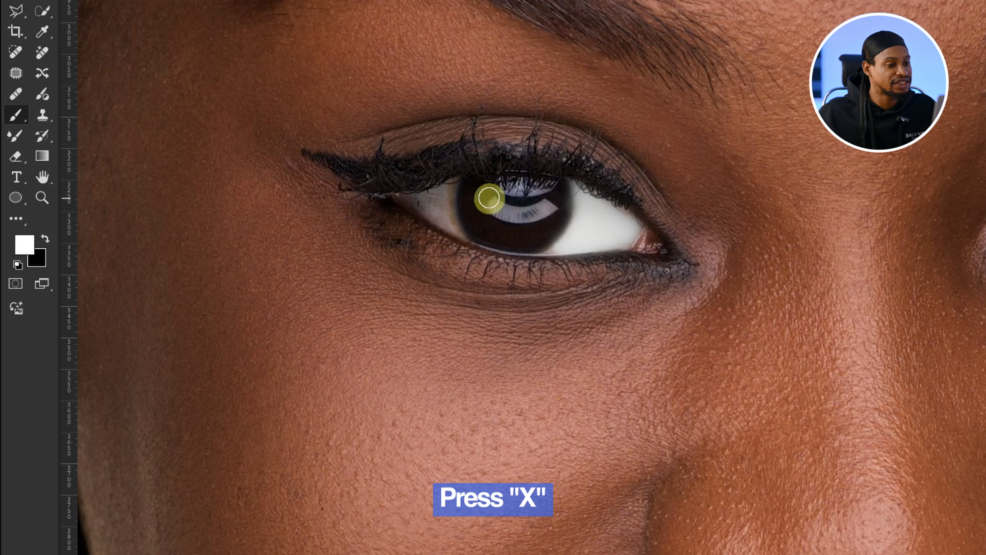
{"action": "mouse_move", "coordinate": [488, 196]}
{"action": "left_mouse_down"}
{"action": "mouse_move", "coordinate": [430, 204]}
{"action": "mouse_move", "coordinate": [444, 182]}
{"action": "mouse_move", "coordinate": [441, 203]}
{"action": "mouse_move", "coordinate": [458, 234]}
{"action": "mouse_move", "coordinate": [438, 211]}
{"action": "mouse_move", "coordinate": [450, 194]}
{"action": "mouse_move", "coordinate": [412, 201]}
{"action": "mouse_move", "coordinate": [456, 189]}
{"action": "mouse_move", "coordinate": [454, 213]}
{"action": "left_mouse_up"}
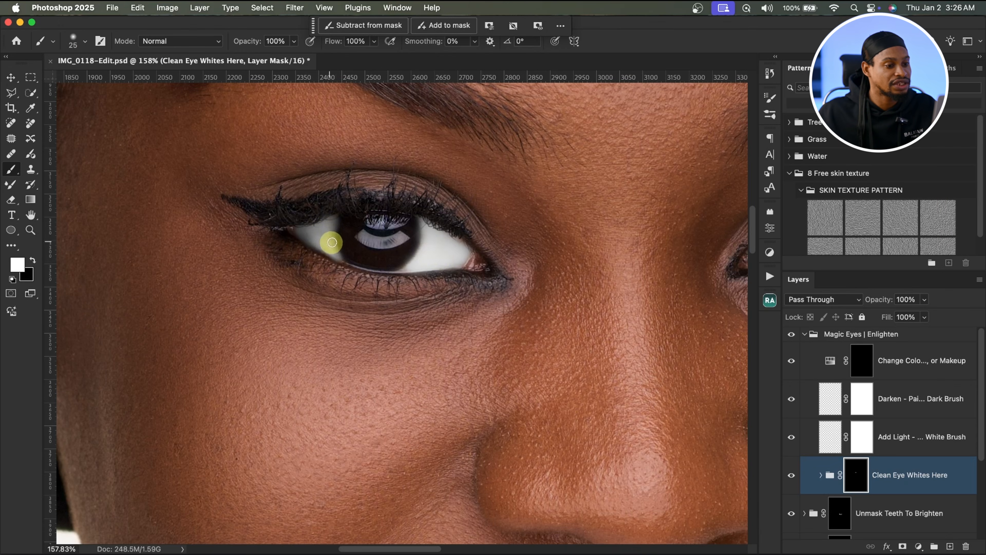
{"action": "left_click_drag", "start_coordinate": [333, 243], "coordinate": [335, 251]}
{"action": "key", "text": "bracketleft"}
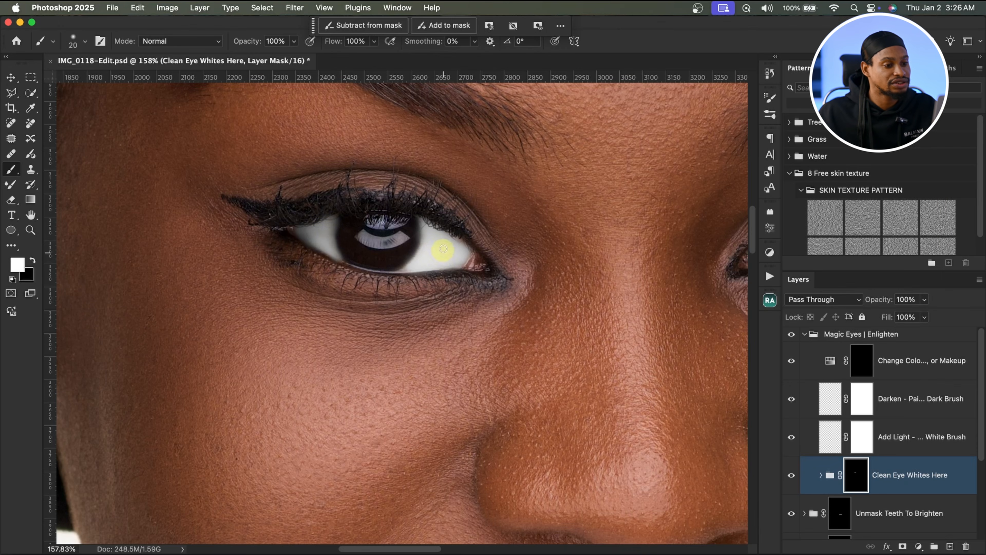
{"action": "left_click_drag", "start_coordinate": [591, 245], "coordinate": [293, 194]}
{"action": "mouse_move", "coordinate": [575, 179]}
{"action": "left_mouse_down"}
{"action": "mouse_move", "coordinate": [604, 175]}
{"action": "mouse_move", "coordinate": [588, 188]}
{"action": "mouse_move", "coordinate": [599, 182]}
{"action": "mouse_move", "coordinate": [572, 189]}
{"action": "mouse_move", "coordinate": [569, 181]}
{"action": "mouse_move", "coordinate": [556, 208]}
{"action": "mouse_move", "coordinate": [580, 176]}
{"action": "mouse_move", "coordinate": [597, 174]}
{"action": "mouse_move", "coordinate": [564, 205]}
{"action": "mouse_move", "coordinate": [596, 189]}
{"action": "mouse_move", "coordinate": [559, 212]}
{"action": "mouse_move", "coordinate": [579, 195]}
{"action": "mouse_move", "coordinate": [563, 172]}
{"action": "mouse_move", "coordinate": [593, 181]}
{"action": "left_mouse_up"}
{"action": "left_click_drag", "start_coordinate": [471, 195], "coordinate": [455, 206]}
Step: Paint the right eye's whites onto the Clean Eye Whites Here mask
{"action": "key", "text": "z"}
{"action": "mouse_move", "coordinate": [506, 231]}
{"action": "left_mouse_down"}
{"action": "mouse_move", "coordinate": [439, 219]}
{"action": "mouse_move", "coordinate": [514, 221]}
{"action": "mouse_move", "coordinate": [486, 222]}
{"action": "left_mouse_up"}
{"action": "key", "text": "b"}
{"action": "mouse_move", "coordinate": [515, 266]}
{"action": "left_mouse_down"}
{"action": "mouse_move", "coordinate": [538, 330]}
{"action": "mouse_move", "coordinate": [548, 295]}
{"action": "mouse_move", "coordinate": [525, 294]}
{"action": "mouse_move", "coordinate": [601, 262]}
{"action": "left_mouse_up"}
{"action": "key", "text": "z"}
{"action": "key", "text": "b"}
{"action": "key", "text": "z"}
{"action": "key", "text": "b"}
{"action": "key", "text": "x"}
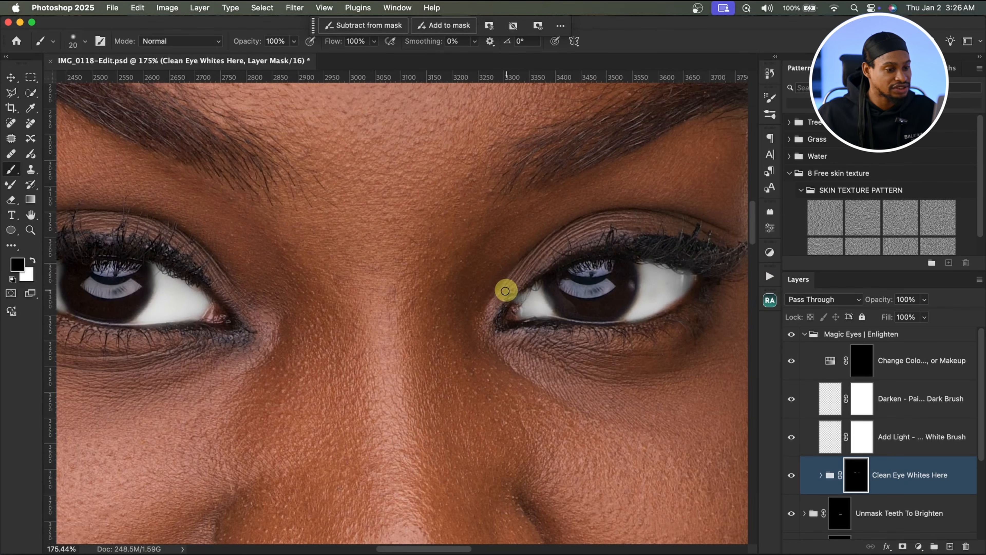
{"action": "key", "text": "z"}
{"action": "left_click_drag", "start_coordinate": [524, 273], "coordinate": [455, 290]}
{"action": "key", "text": "b"}
Step: Lower the Clean Eye Whites Here group's opacity to 64% and collapse the Magic Eyes | Enlighten group
{"action": "left_click", "coordinate": [924, 299]}
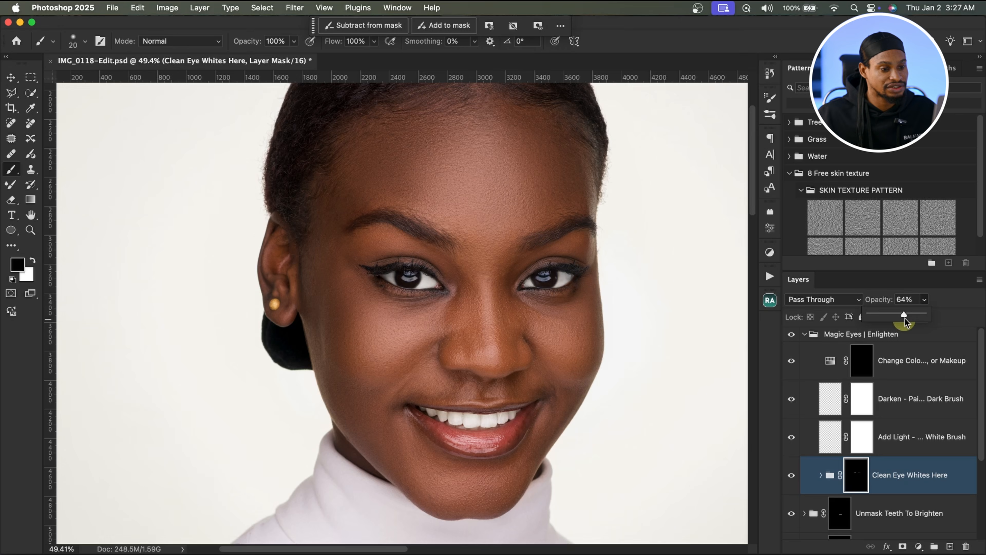
{"action": "left_click", "coordinate": [810, 338]}
{"action": "left_click", "coordinate": [806, 335]}
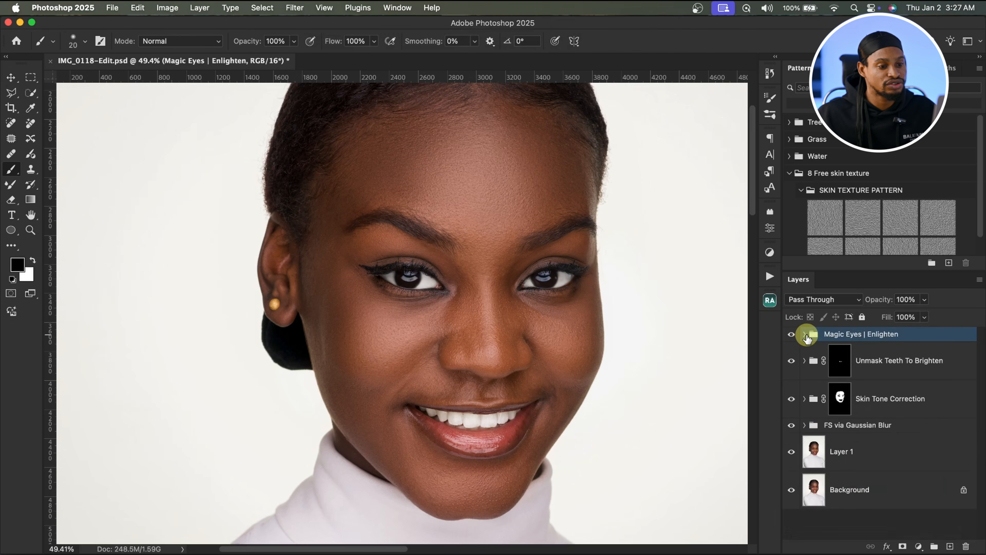
Step: Inspect both eyes up close
{"action": "key", "text": "z"}
{"action": "left_click_drag", "start_coordinate": [562, 258], "coordinate": [597, 271]}
{"action": "key", "text": "b"}
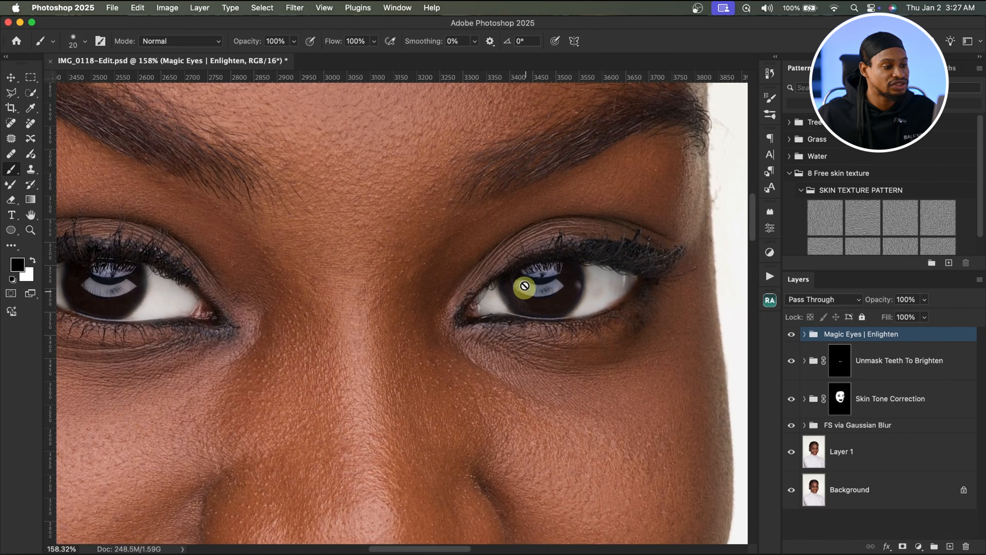
{"action": "left_click_drag", "start_coordinate": [98, 272], "coordinate": [229, 266]}
{"action": "key", "text": "z"}
{"action": "left_click_drag", "start_coordinate": [360, 263], "coordinate": [317, 266]}
{"action": "key", "text": "b"}
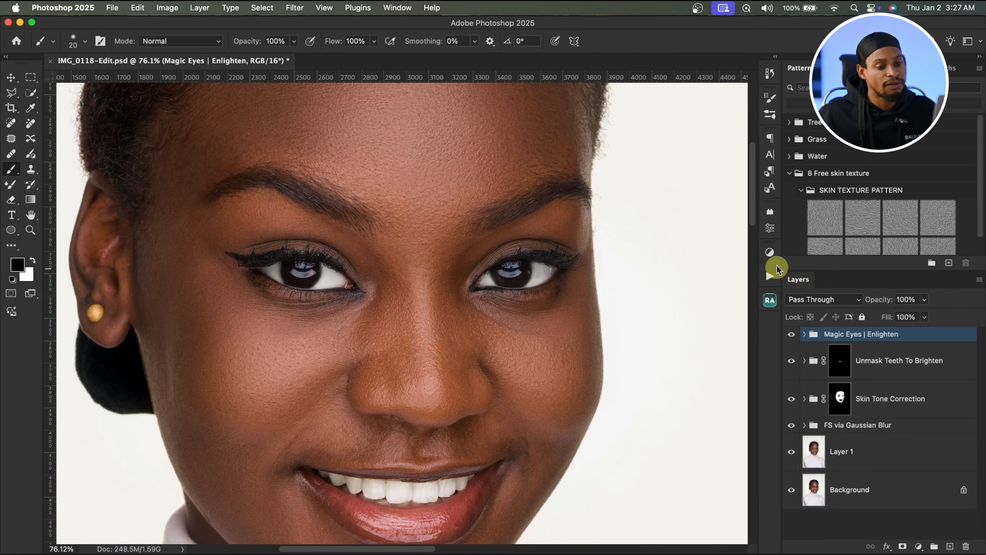
Step: Add a Brightness/Contrast adjustment with brightness 81 and contrast 61, then close the Properties panel
{"action": "left_click", "coordinate": [770, 253]}
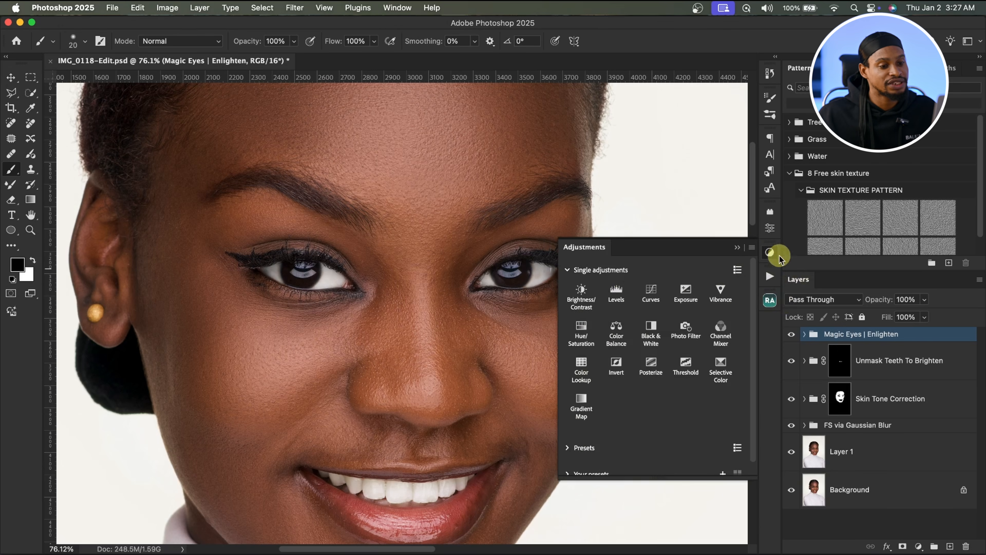
{"action": "left_click", "coordinate": [580, 297]}
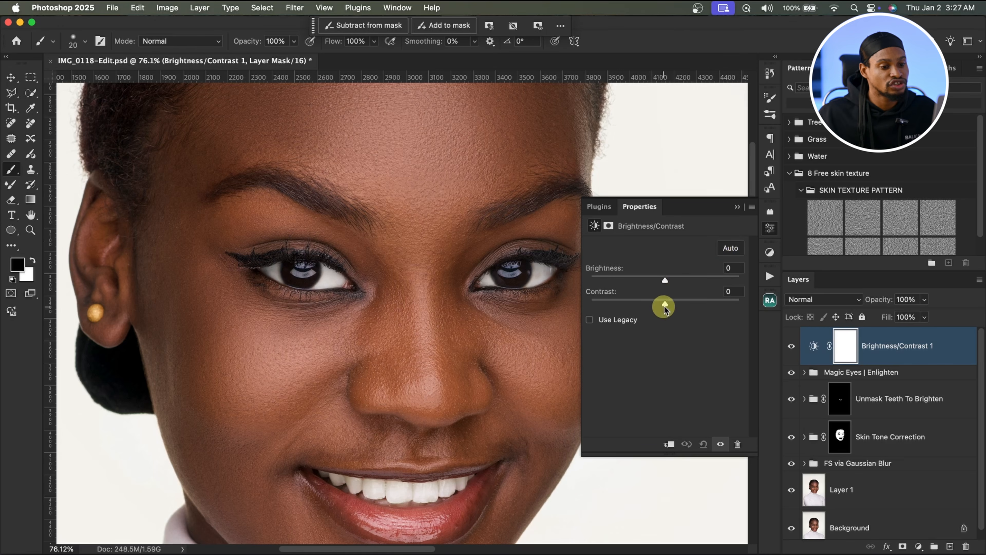
{"action": "left_click_drag", "start_coordinate": [694, 304], "coordinate": [709, 301]}
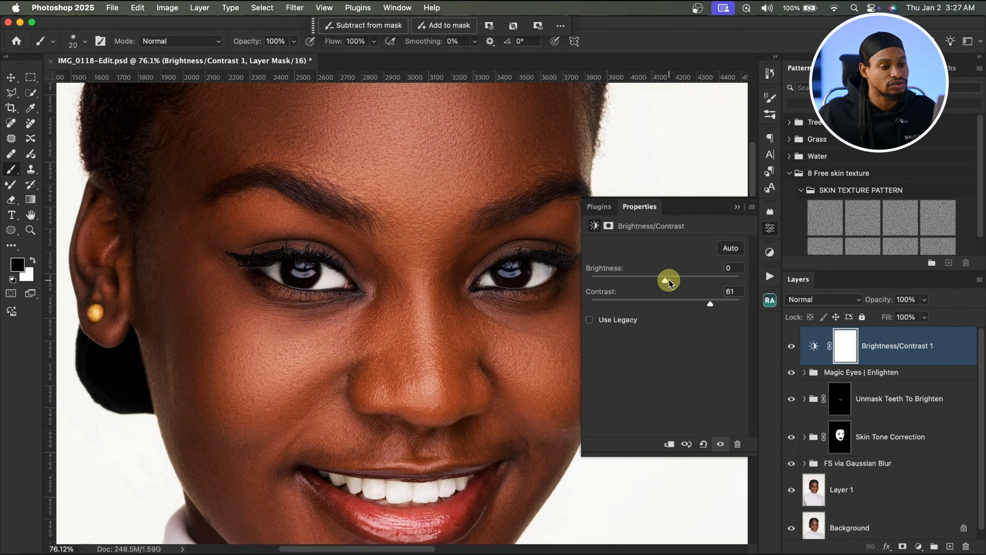
{"action": "left_click_drag", "start_coordinate": [665, 279], "coordinate": [700, 282]}
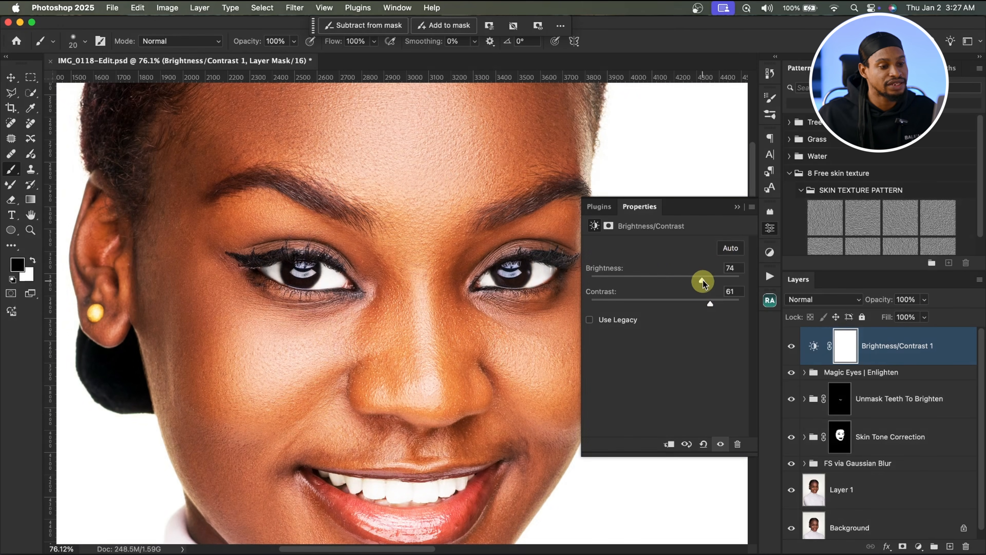
{"action": "left_click", "coordinate": [737, 207]}
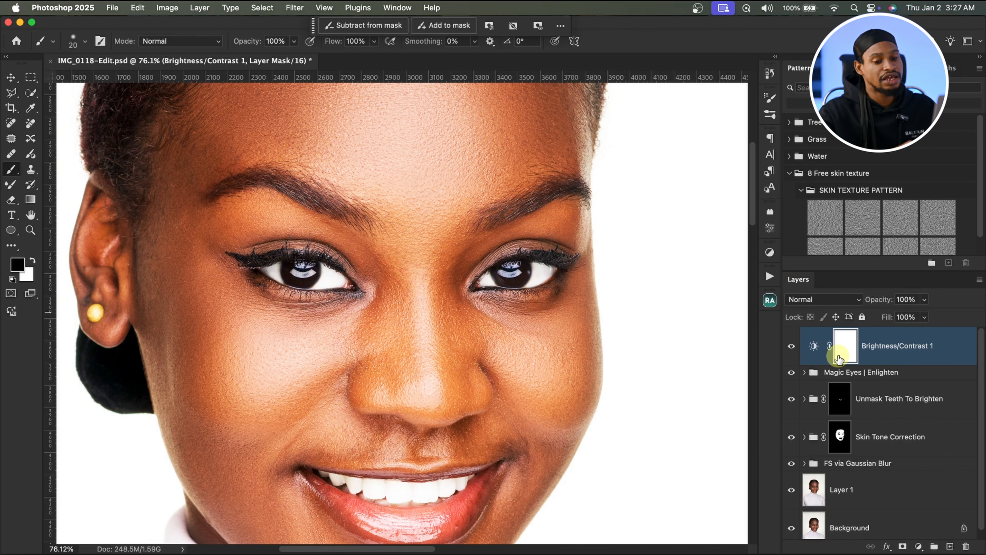
Step: Invert the Brightness/Contrast mask and paint both irises in white with a brush of about 30–35 px
{"action": "key", "text": "super+i"}
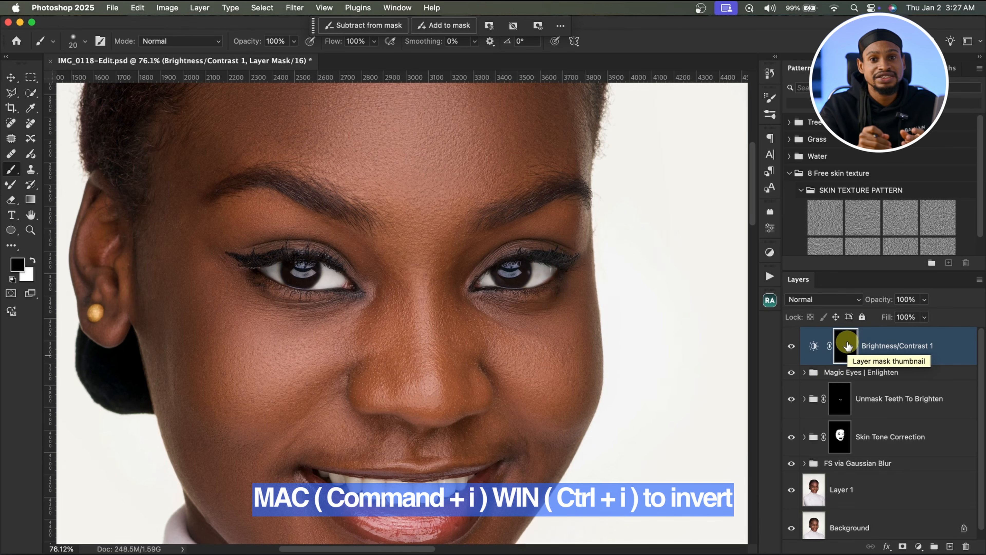
{"action": "key", "text": "super+space"}
{"action": "left_click_drag", "start_coordinate": [308, 270], "coordinate": [339, 267]}
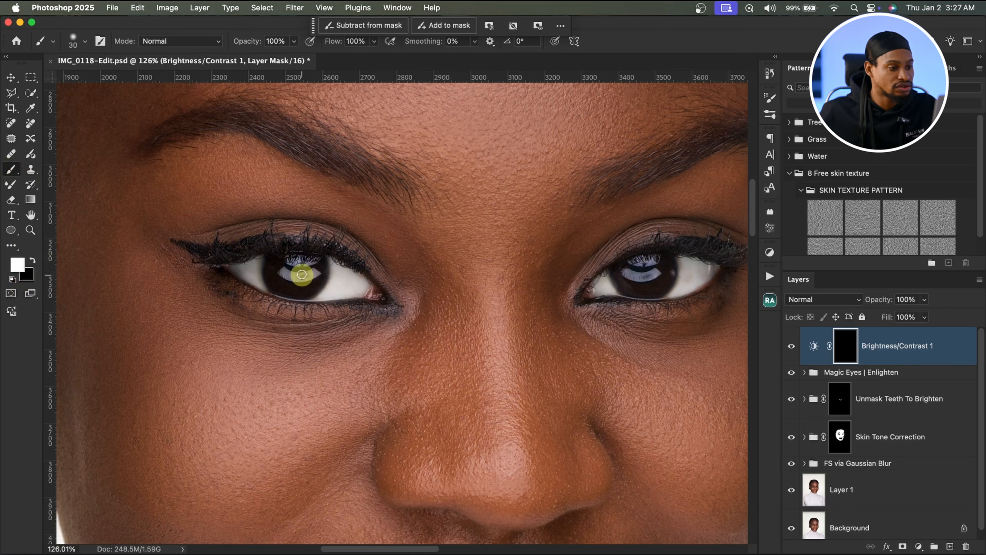
{"action": "left_click_drag", "start_coordinate": [301, 275], "coordinate": [311, 261]}
{"action": "key", "text": "]"}
{"action": "left_click_drag", "start_coordinate": [641, 278], "coordinate": [638, 258]}
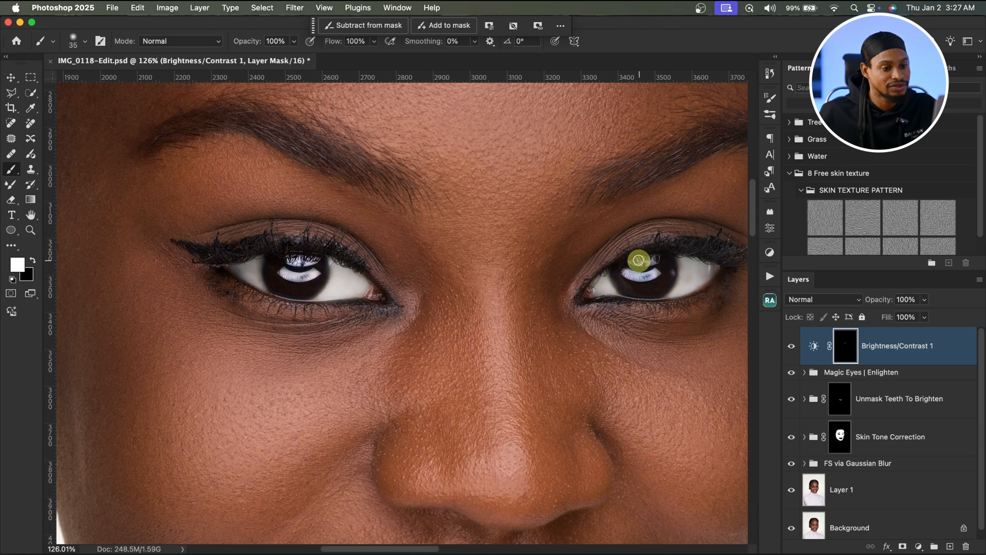
Step: Toggle the Brightness/Contrast layer's visibility to compare the iris brightening, then fit the image to the screen
{"action": "left_click", "coordinate": [792, 347]}
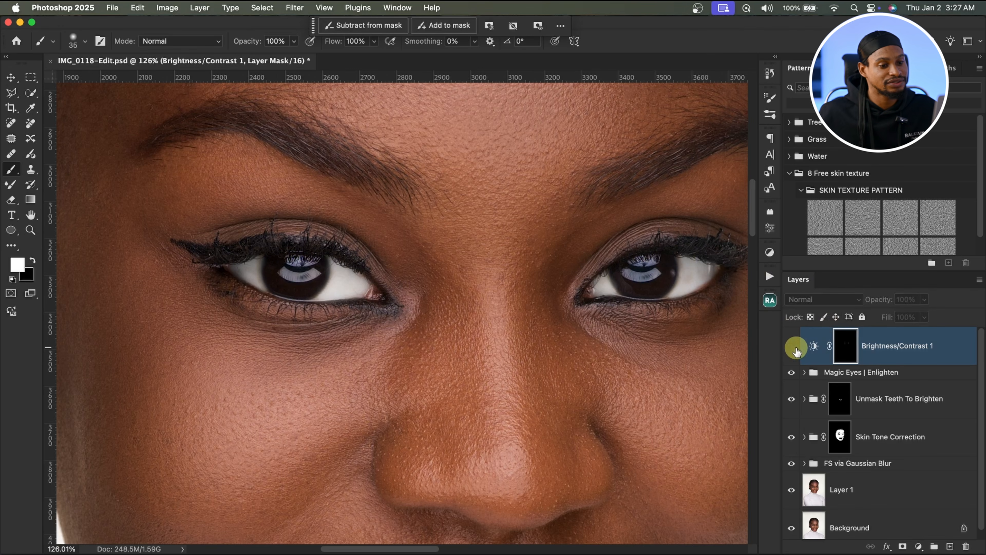
{"action": "left_click", "coordinate": [792, 347]}
{"action": "left_click", "coordinate": [792, 346]}
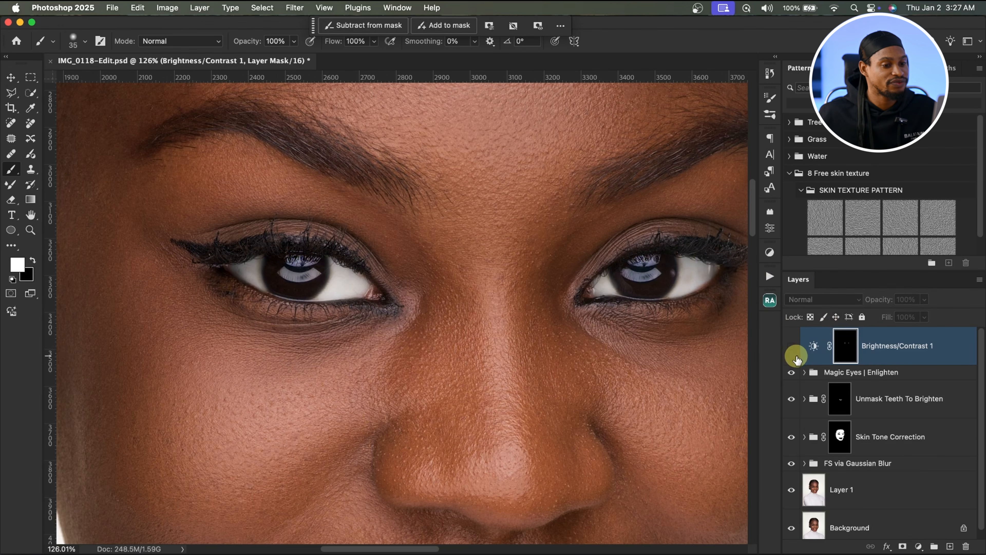
{"action": "left_click", "coordinate": [792, 347]}
{"action": "key", "text": "super+0"}
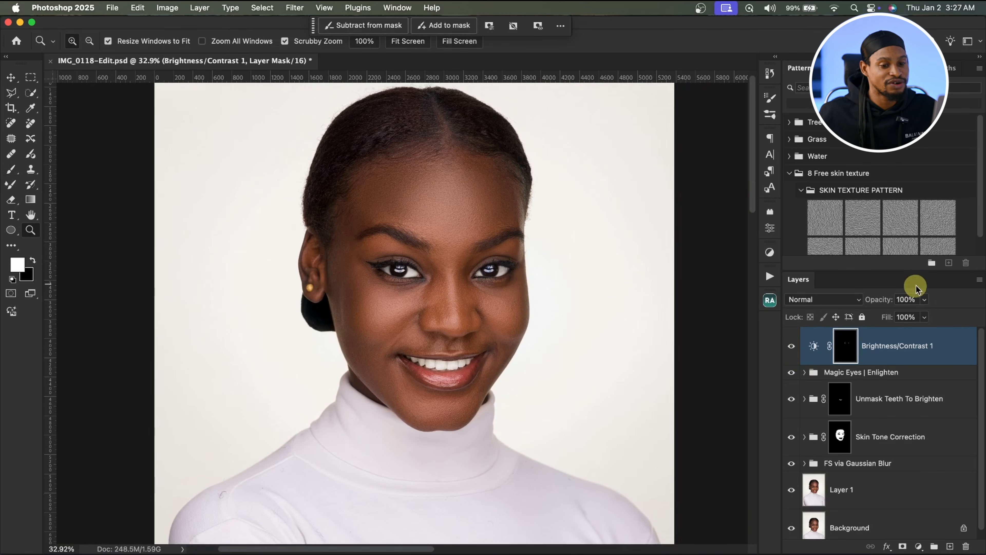
Step: Lower the Brightness/Contrast layer's opacity to 72%
{"action": "left_click", "coordinate": [925, 300]}
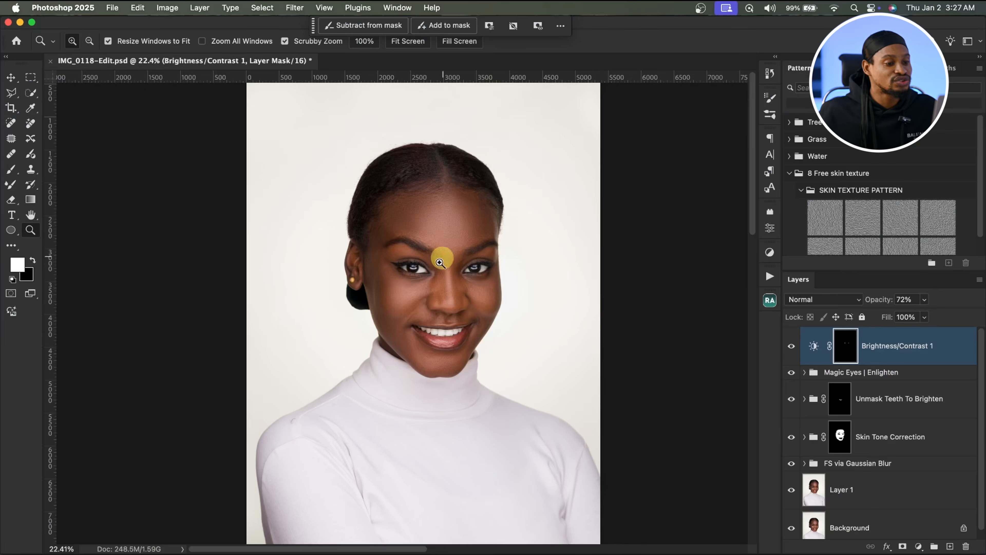
{"action": "left_click_drag", "start_coordinate": [440, 254], "coordinate": [752, 323]}
Step: Open the Beauty Retouch panel and run Digital Skin Texture to add a texture layer with a mask
{"action": "left_click", "coordinate": [768, 302]}
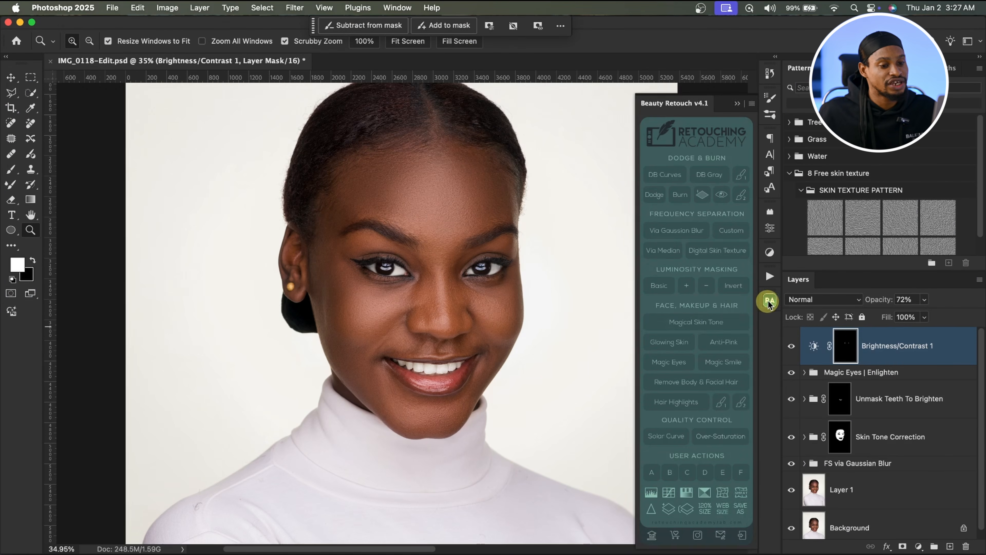
{"action": "left_click", "coordinate": [689, 323]}
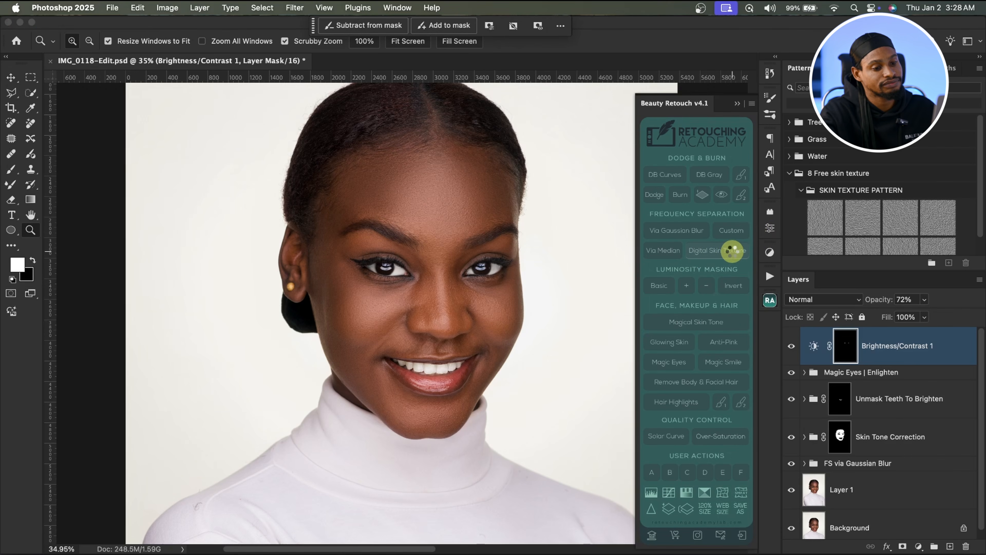
{"action": "left_click", "coordinate": [732, 253]}
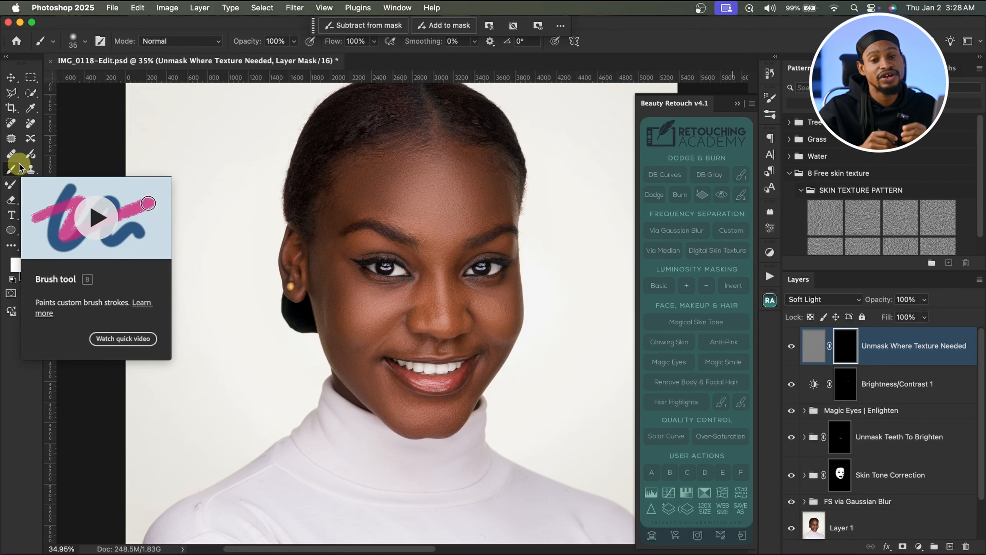
Step: Paint white on the texture layer's mask over the face's skin with a brush of about 300–400 px
{"action": "left_click_drag", "start_coordinate": [496, 221], "coordinate": [520, 222]}
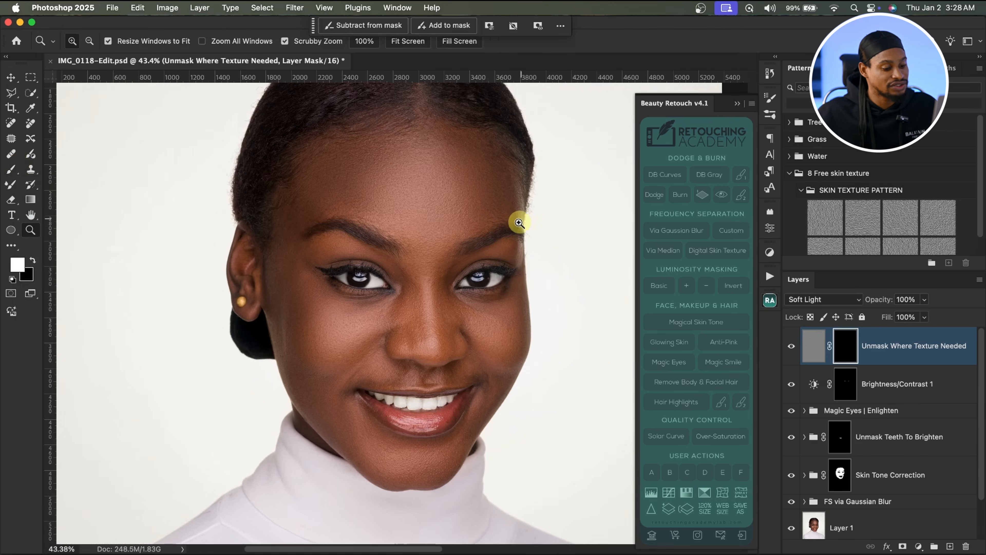
{"action": "key", "text": "backslash"}
{"action": "key", "text": "backslash"}
{"action": "key", "text": "bracketright"}
{"action": "key", "text": "bracketright"}
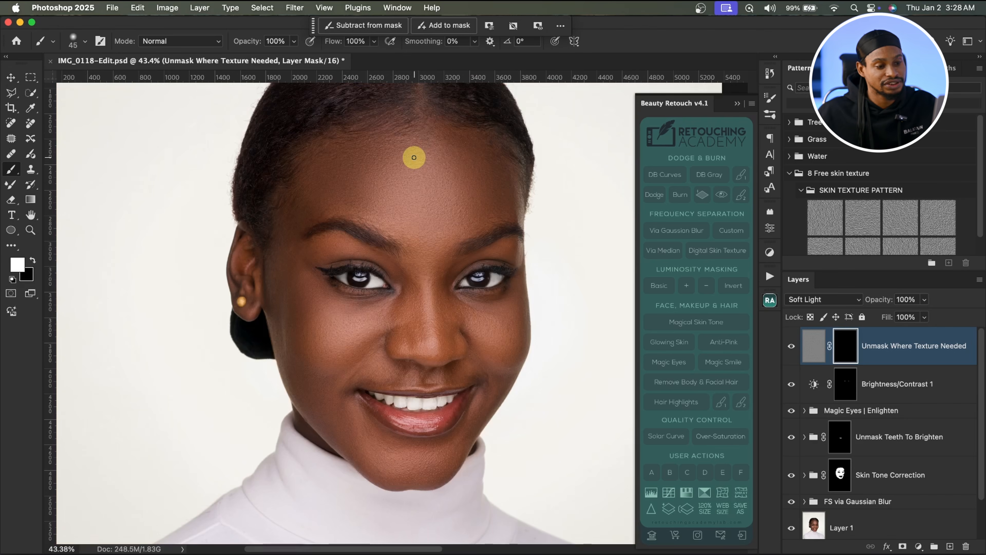
{"action": "left_click", "coordinate": [397, 179]}
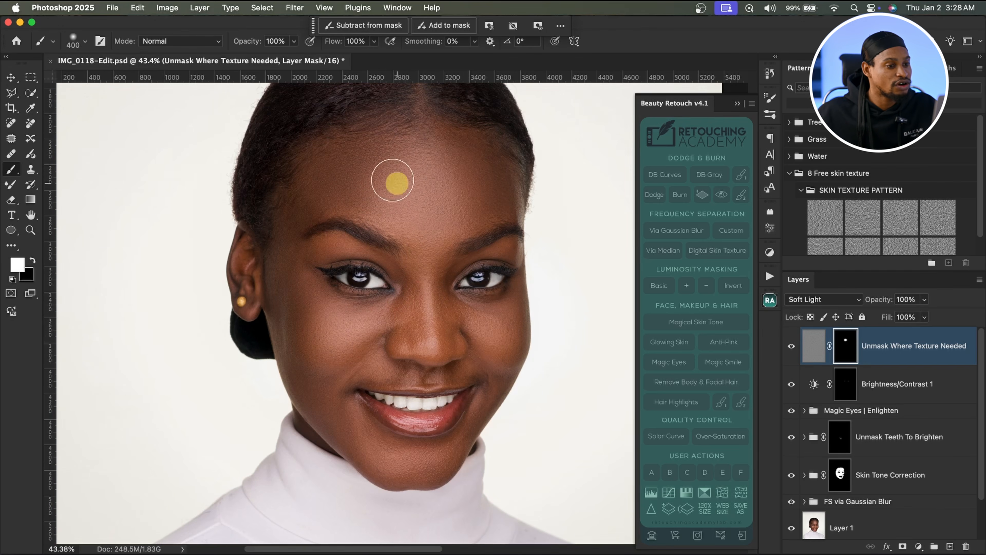
{"action": "key", "text": "bracketleft"}
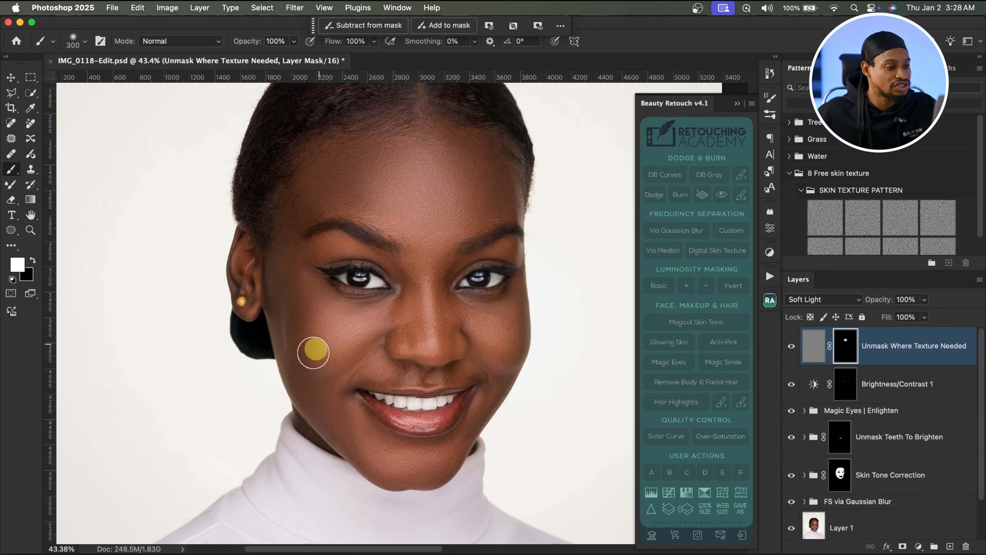
{"action": "mouse_move", "coordinate": [390, 453]}
{"action": "left_mouse_down"}
{"action": "mouse_move", "coordinate": [435, 462]}
{"action": "mouse_move", "coordinate": [469, 438]}
{"action": "mouse_move", "coordinate": [503, 352]}
{"action": "left_mouse_up"}
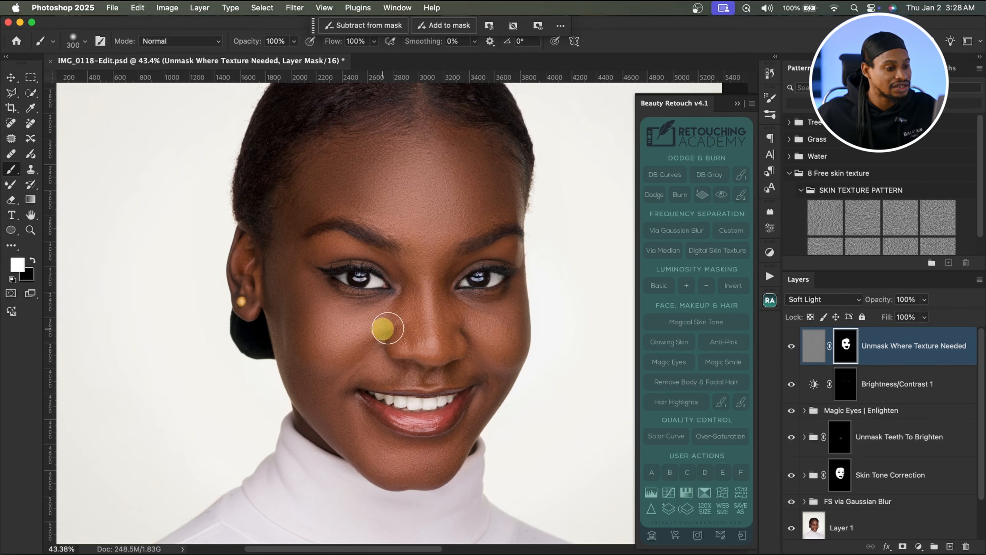
{"action": "key", "text": "bracketright"}
{"action": "key", "text": "bracketright"}
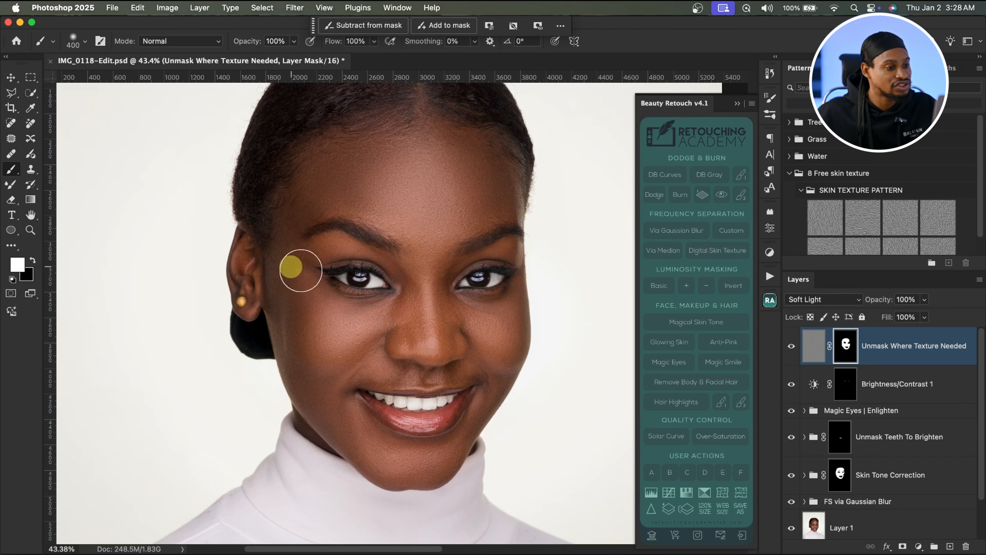
{"action": "key", "text": "bracketleft"}
{"action": "key", "text": "bracketleft"}
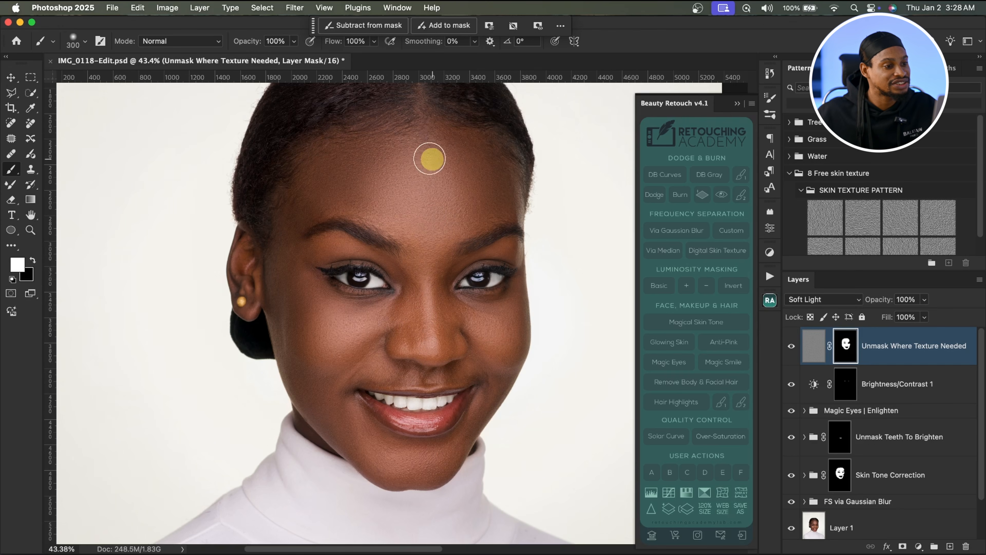
{"action": "key", "text": "bracketleft"}
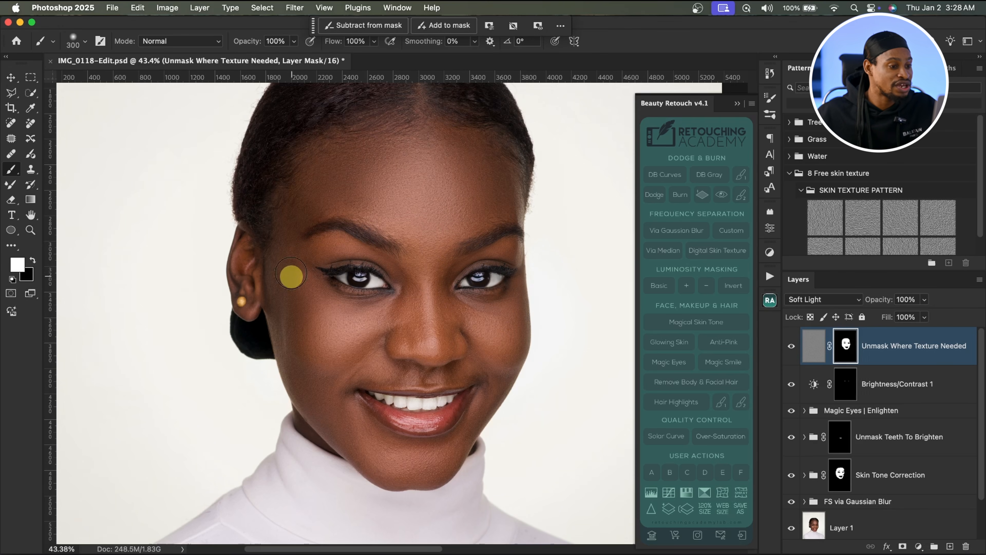
{"action": "key", "text": "bracketright"}
{"action": "key", "text": "bracketright"}
{"action": "key", "text": "bracketright"}
{"action": "key", "text": "bracketright"}
{"action": "key", "text": "bracketleft"}
{"action": "key", "text": "bracketleft"}
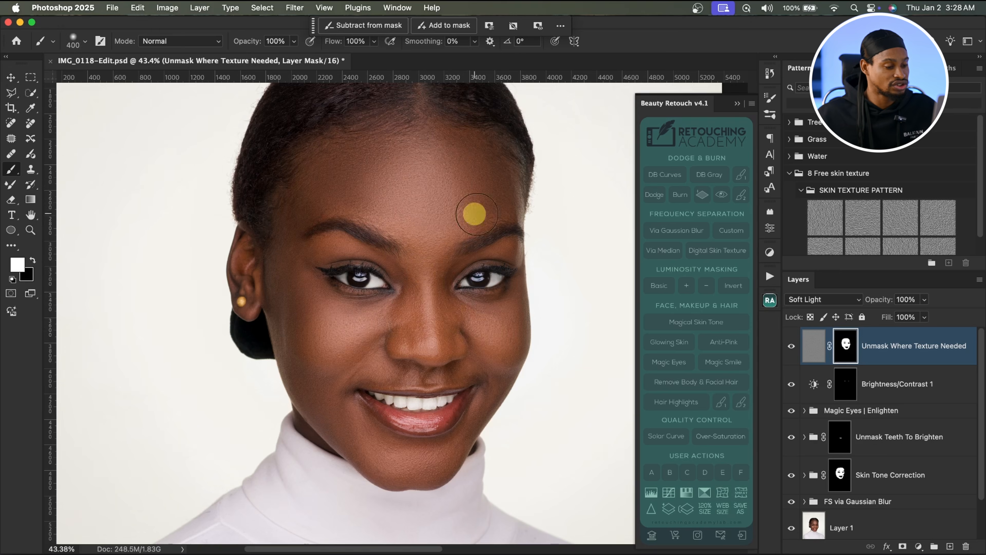
Step: Zoom into the forehead and nose to inspect the added skin texture and toggle the texture layer to compare
{"action": "key", "text": "z"}
{"action": "mouse_move", "coordinate": [462, 297]}
{"action": "left_mouse_down"}
{"action": "mouse_move", "coordinate": [511, 294]}
{"action": "mouse_move", "coordinate": [456, 287]}
{"action": "left_mouse_up"}
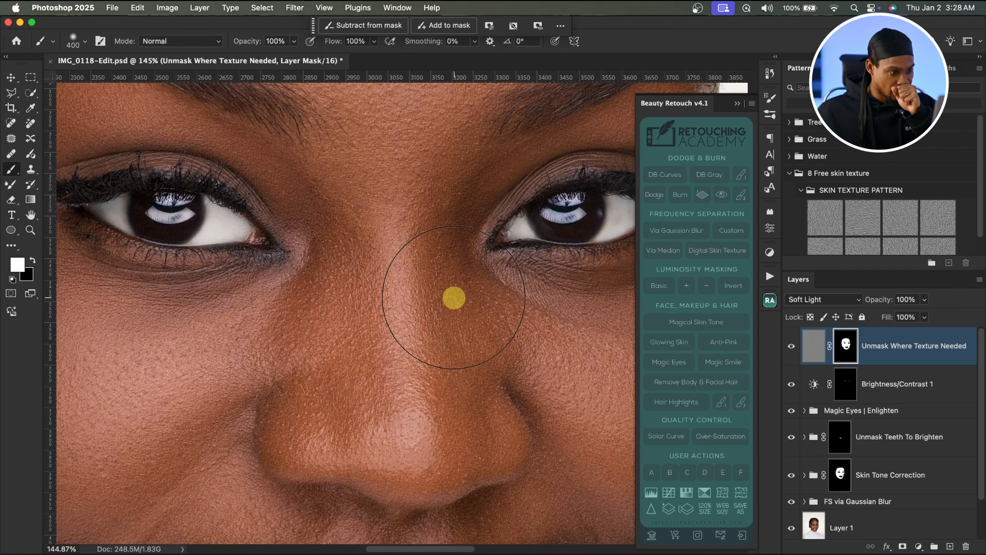
{"action": "key", "text": "z"}
{"action": "left_click_drag", "start_coordinate": [481, 254], "coordinate": [424, 271]}
{"action": "left_click_drag", "start_coordinate": [450, 275], "coordinate": [439, 376]}
{"action": "key", "text": "z"}
{"action": "left_click_drag", "start_coordinate": [463, 219], "coordinate": [416, 272]}
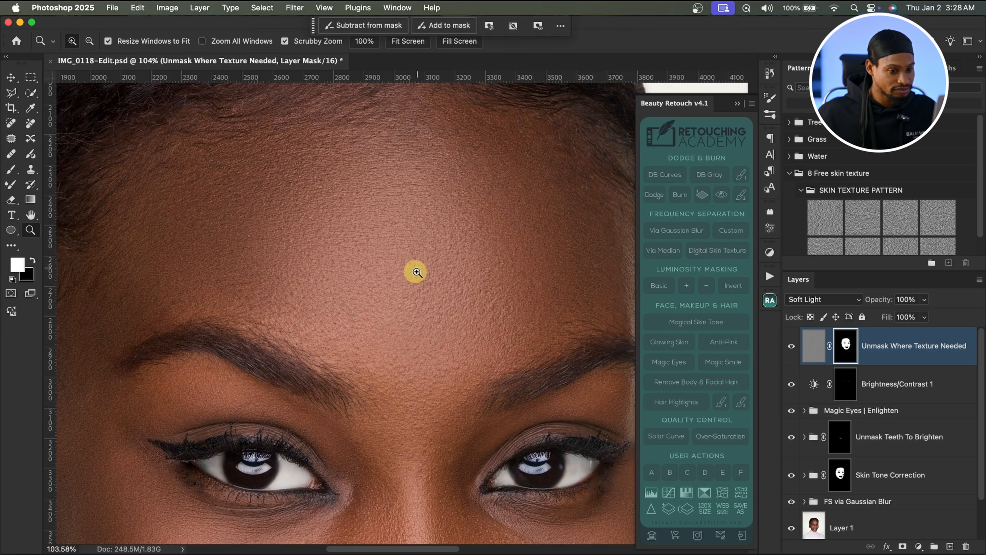
{"action": "left_click", "coordinate": [802, 355]}
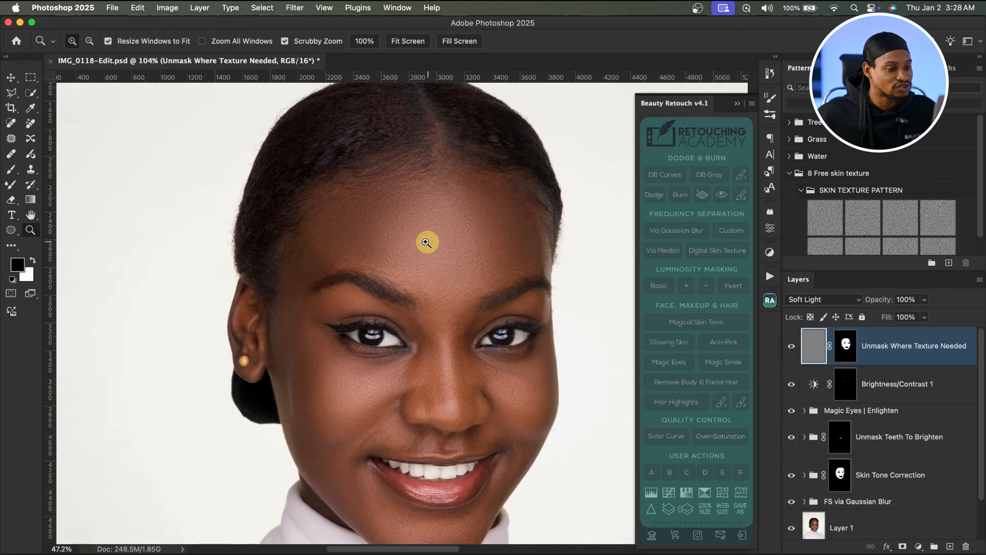
Step: Set the Unmask Where Texture Needed layer's opacity to 48%
{"action": "key", "text": "super+0"}
{"action": "left_click", "coordinate": [925, 300]}
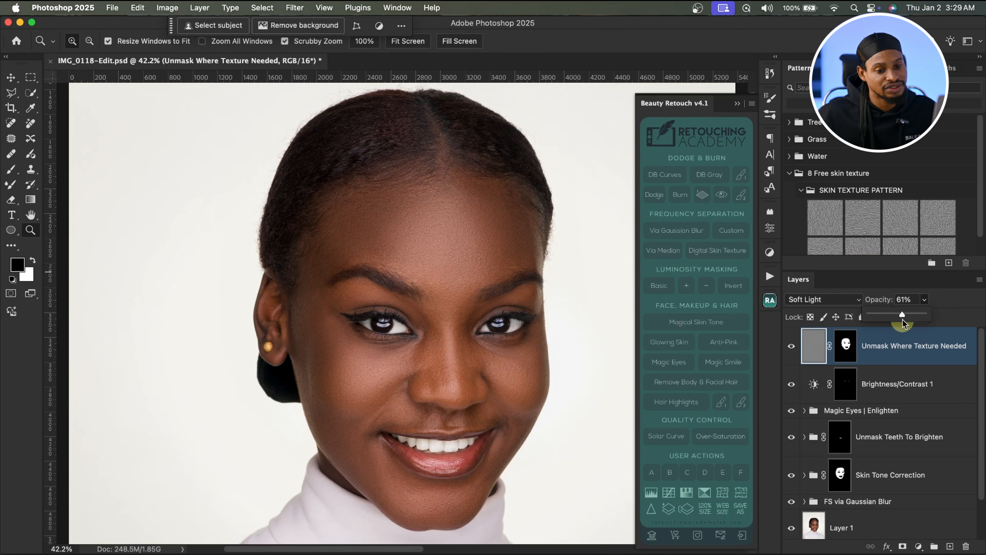
{"action": "left_click_drag", "start_coordinate": [898, 321], "coordinate": [896, 321]}
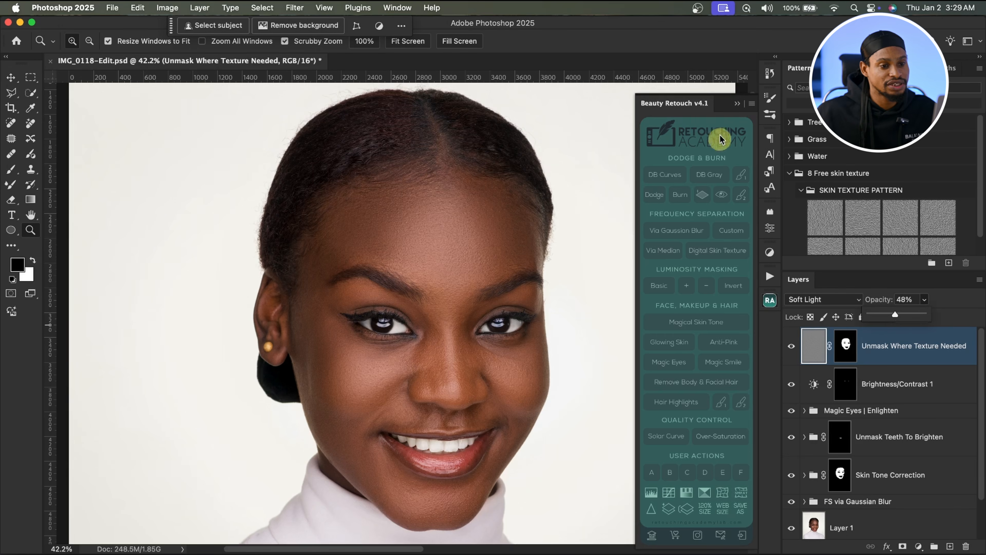
Step: Run DB Curves from the Beauty Retouch panel to create dodge and burn layers, then delete the Visual Aid group
{"action": "mouse_move", "coordinate": [552, 266]}
{"action": "left_mouse_down"}
{"action": "mouse_move", "coordinate": [504, 267]}
{"action": "mouse_move", "coordinate": [484, 254]}
{"action": "left_mouse_up"}
{"action": "left_click_drag", "start_coordinate": [534, 294], "coordinate": [509, 304]}
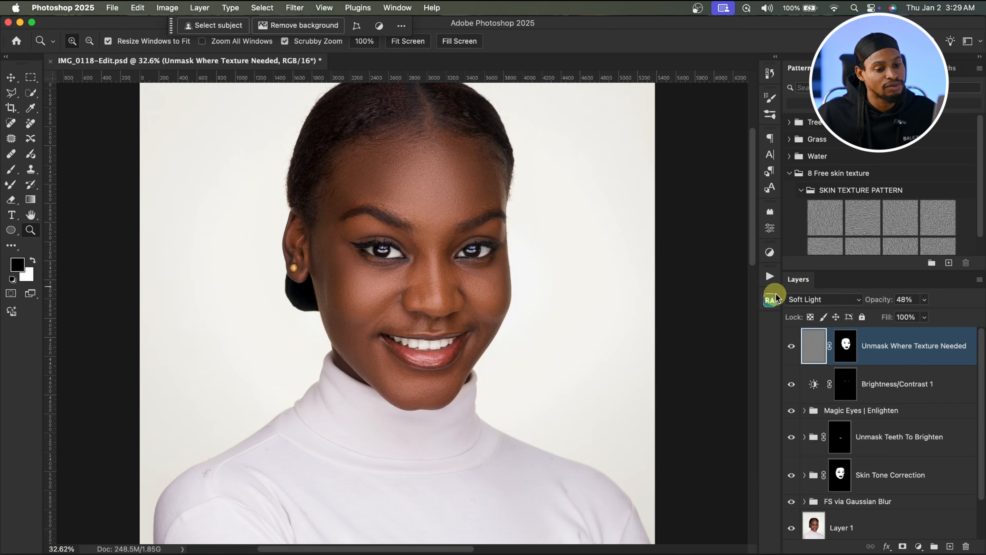
{"action": "left_click", "coordinate": [770, 301]}
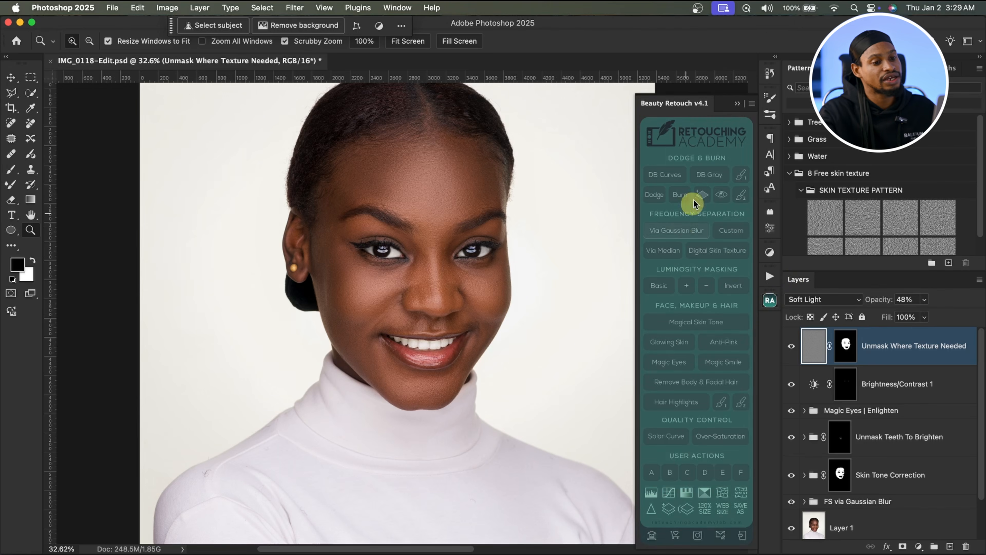
{"action": "left_click", "coordinate": [661, 175]}
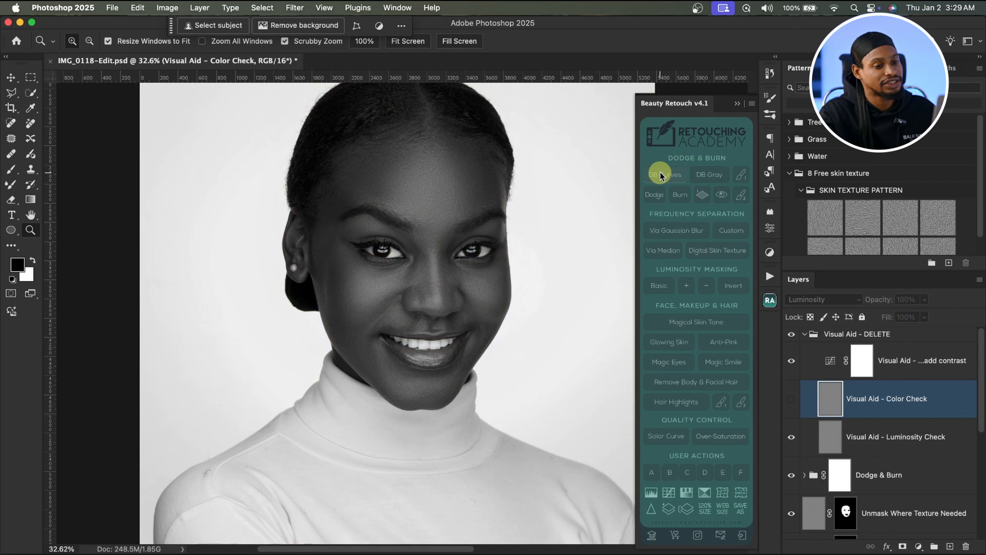
{"action": "left_click", "coordinate": [865, 340]}
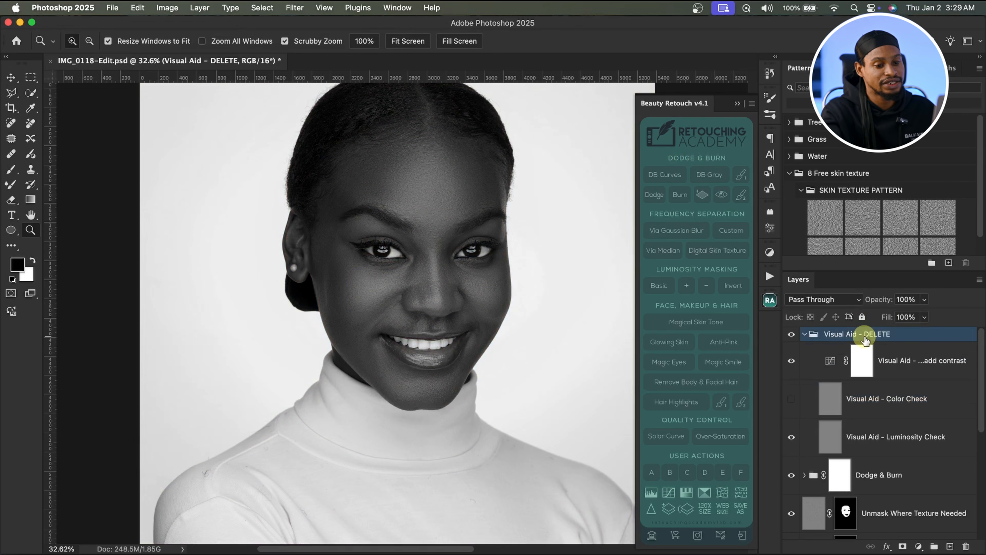
{"action": "key", "text": "Delete"}
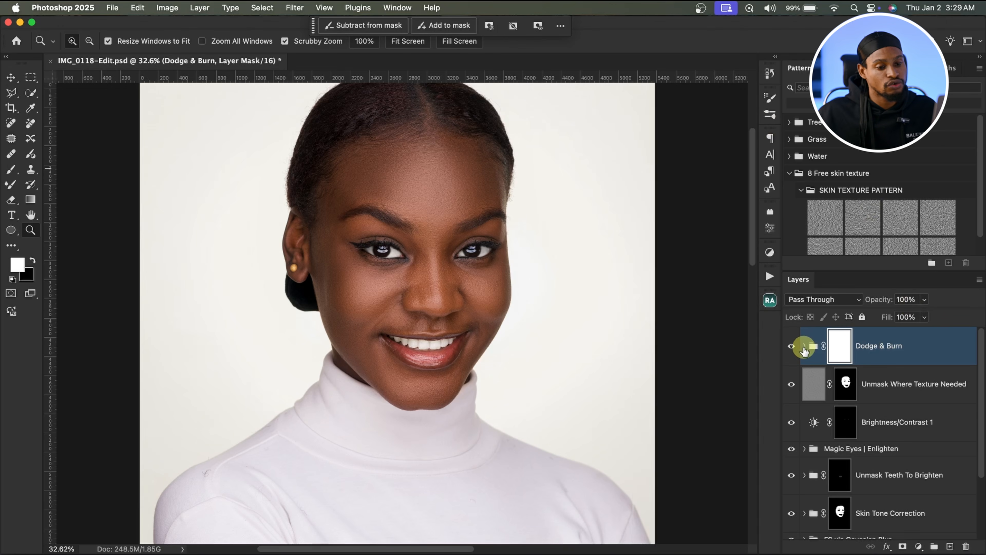
Step: Expand the Dodge & Burn group, select the Burn Curve mask and set the brush flow to 2%
{"action": "left_click", "coordinate": [804, 347]}
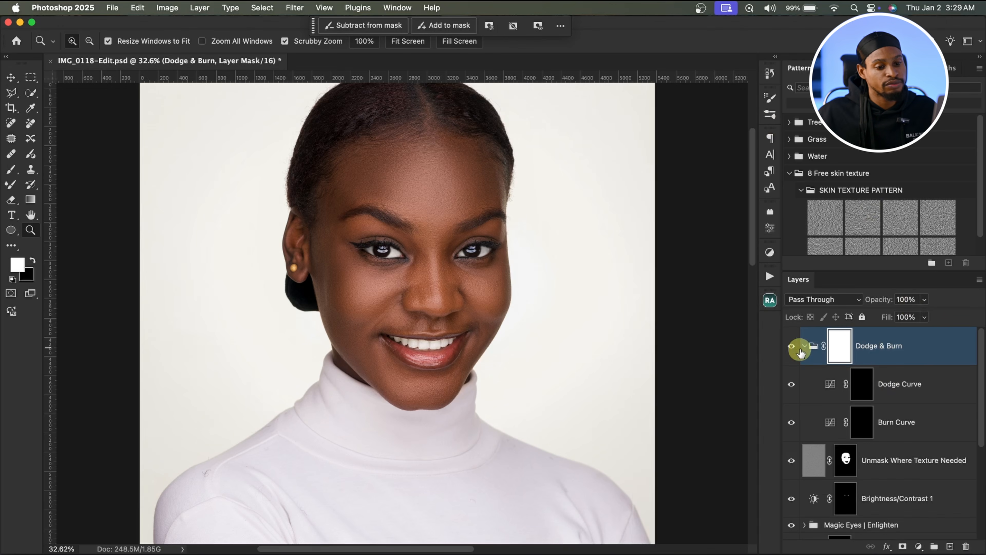
{"action": "left_click", "coordinate": [858, 402]}
{"action": "left_click", "coordinate": [864, 429]}
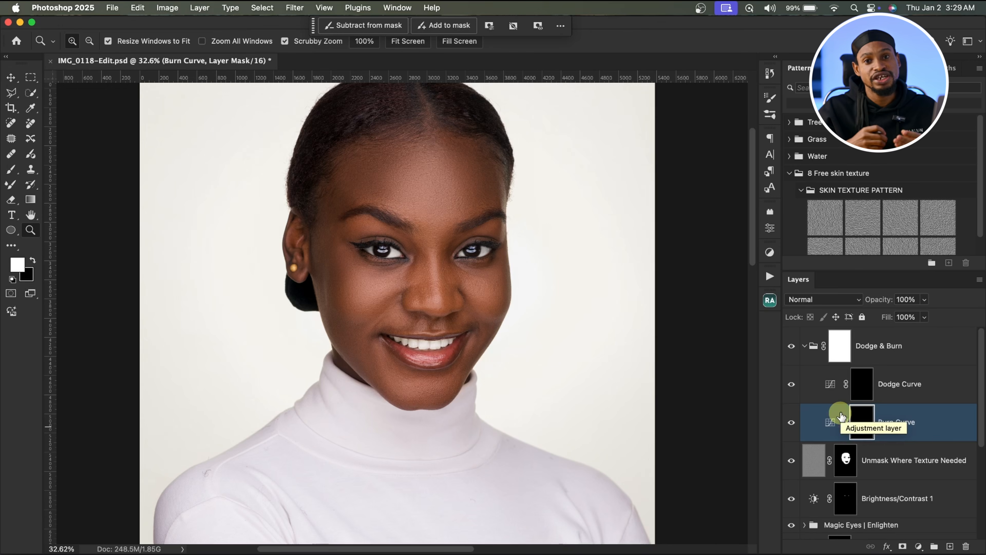
{"action": "left_click_drag", "start_coordinate": [437, 290], "coordinate": [383, 289]}
{"action": "left_click", "coordinate": [11, 169]}
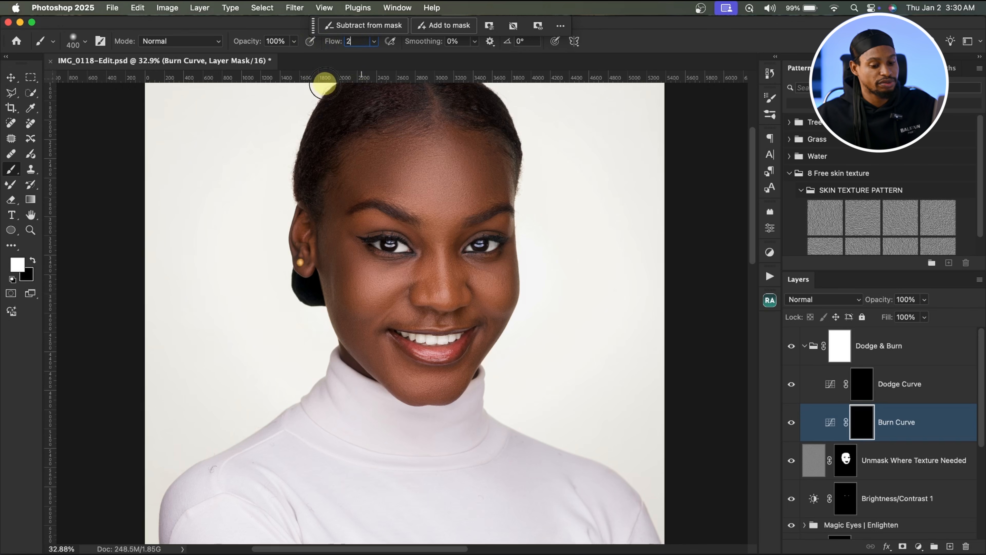
{"action": "key", "text": "Return"}
Step: Paint the Dodge Curve mask with a white 2% flow brush of about 100–500 px over the forehead, nose and cheeks
{"action": "key", "text": "bracketright"}
{"action": "key", "text": "bracketright"}
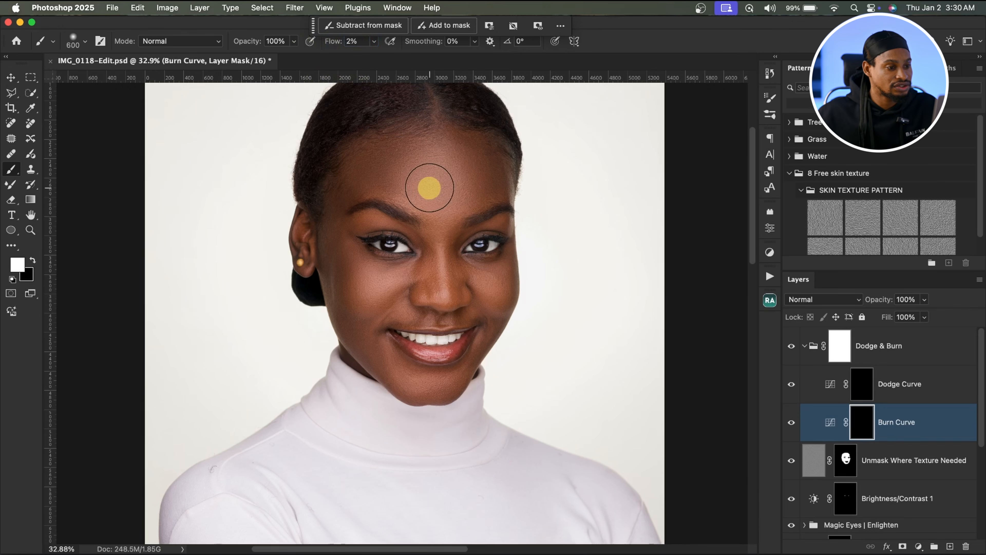
{"action": "key", "text": "bracketright"}
{"action": "key", "text": "bracketright"}
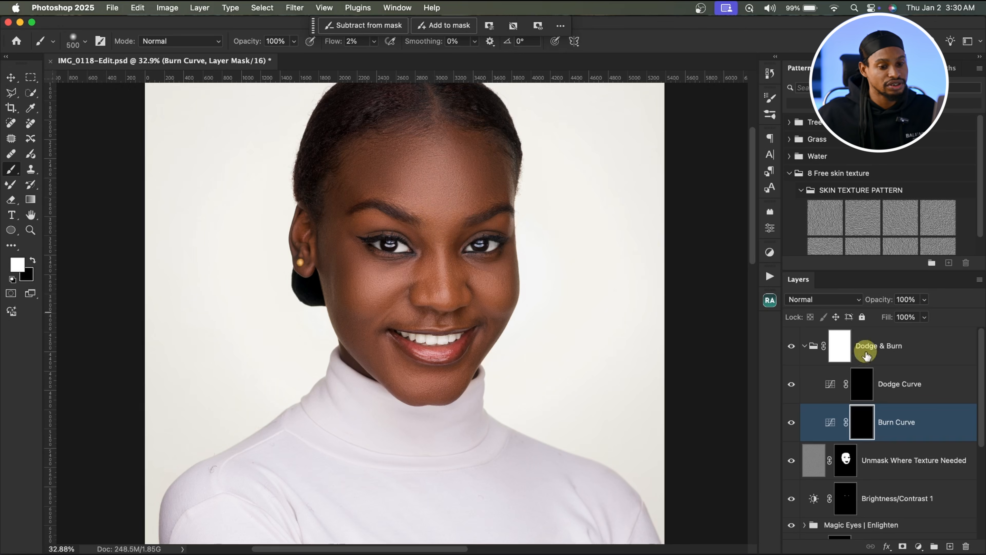
{"action": "left_click", "coordinate": [791, 425]}
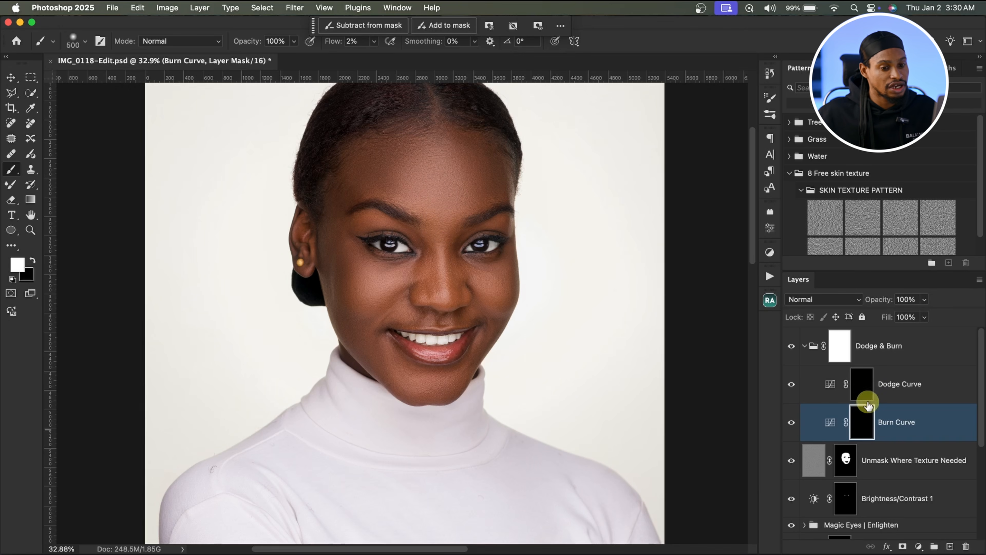
{"action": "left_click", "coordinate": [862, 384]}
{"action": "key", "text": "bracketleft"}
{"action": "key", "text": "bracketleft"}
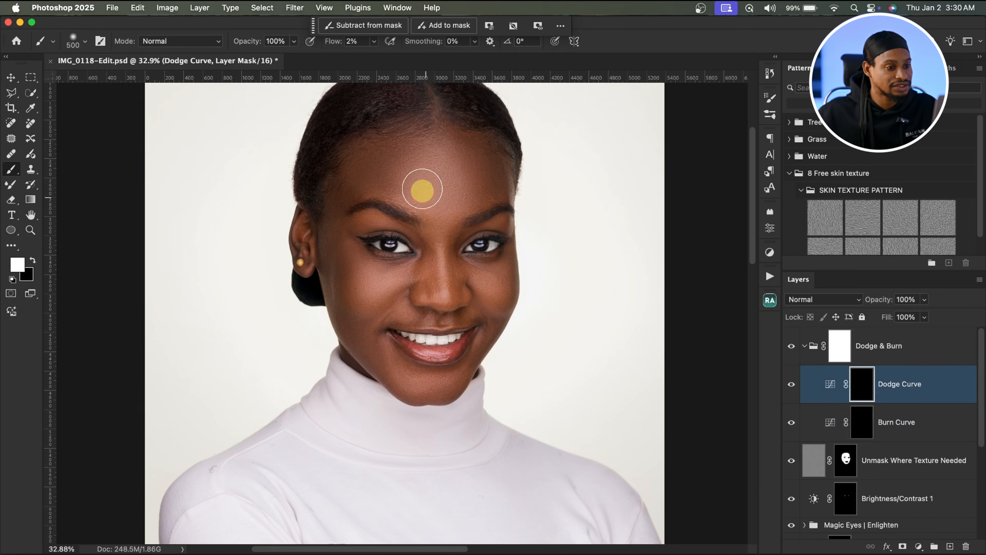
{"action": "key", "text": "bracketleft"}
{"action": "mouse_move", "coordinate": [441, 188]}
{"action": "left_mouse_down"}
{"action": "mouse_move", "coordinate": [430, 167]}
{"action": "mouse_move", "coordinate": [444, 204]}
{"action": "mouse_move", "coordinate": [418, 178]}
{"action": "left_mouse_up"}
{"action": "key", "text": "bracketleft"}
{"action": "key", "text": "bracketleft"}
{"action": "key", "text": "bracketleft"}
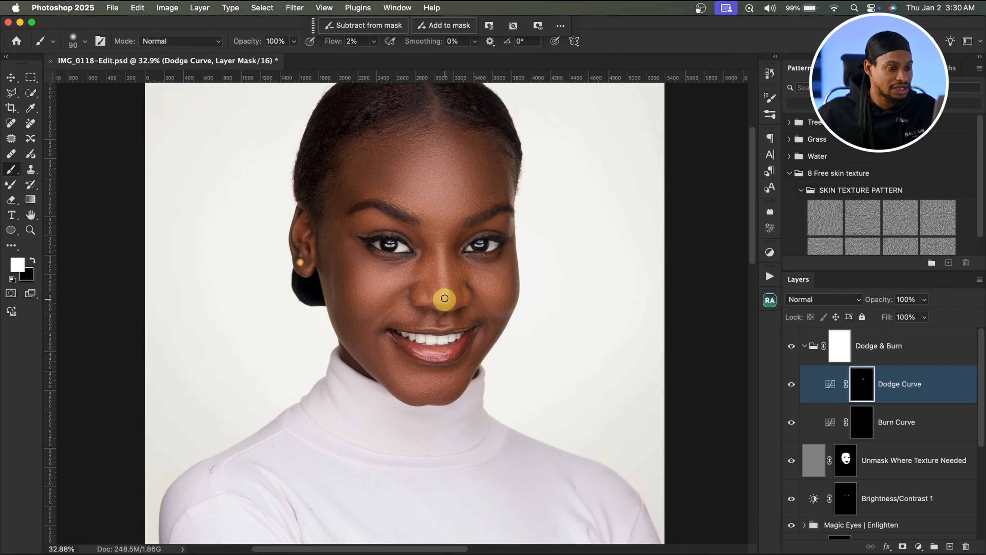
{"action": "key", "text": "bracketright"}
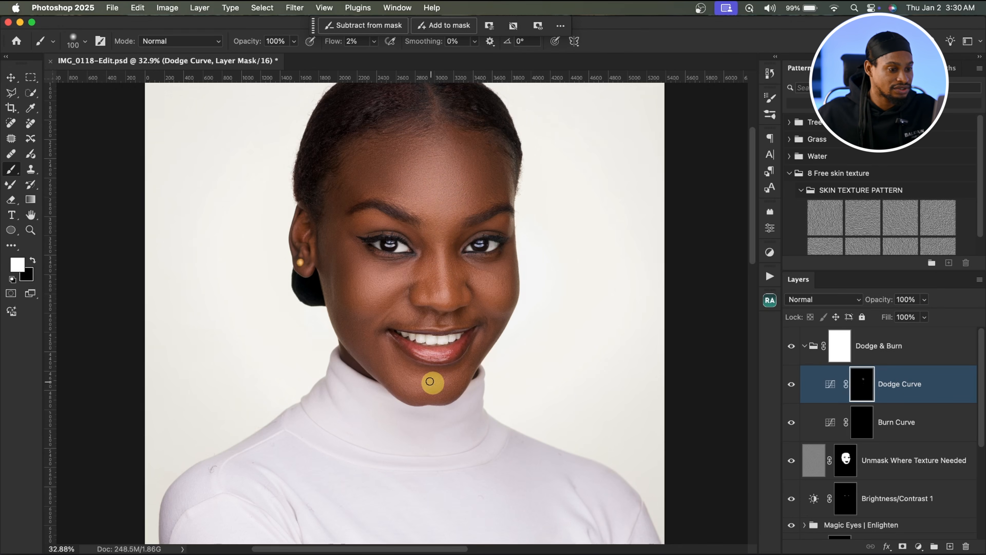
{"action": "mouse_move", "coordinate": [389, 302]}
{"action": "left_mouse_down"}
{"action": "mouse_move", "coordinate": [397, 274]}
{"action": "mouse_move", "coordinate": [357, 288]}
{"action": "mouse_move", "coordinate": [407, 276]}
{"action": "left_mouse_up"}
{"action": "left_click_drag", "start_coordinate": [483, 274], "coordinate": [502, 280]}
{"action": "key", "text": "bracketright"}
{"action": "key", "text": "bracketright"}
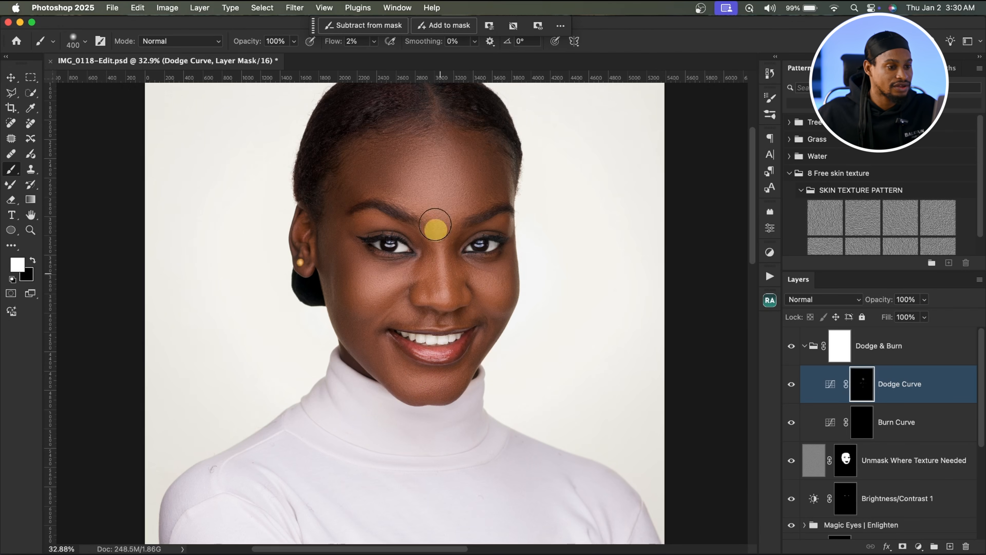
{"action": "key", "text": "bracketright"}
{"action": "key", "text": "bracketleft"}
Step: Paint the Burn Curve mask with a white 2% flow brush of about 250–300 px along the face's edges and cheeks
{"action": "left_click", "coordinate": [857, 423]}
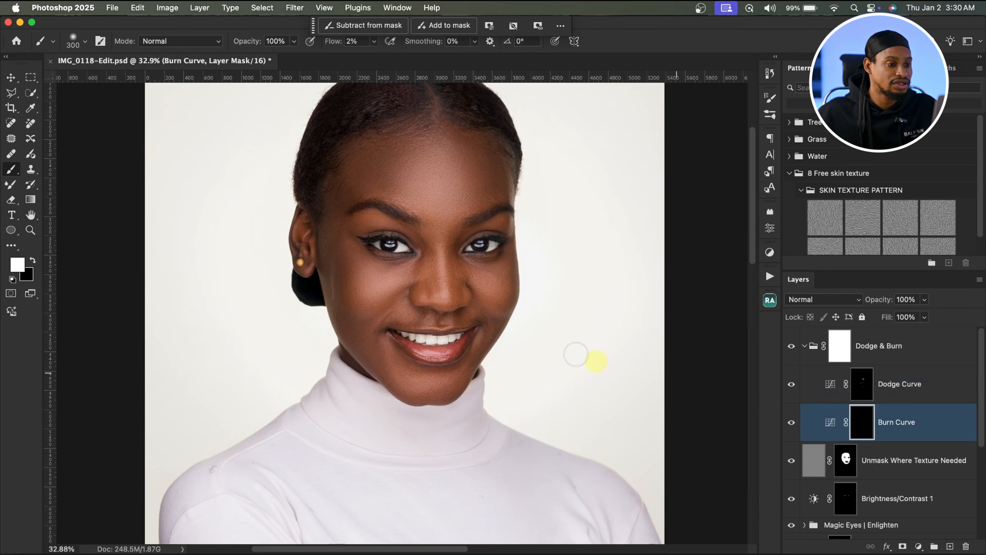
{"action": "key", "text": "bracketright"}
{"action": "mouse_move", "coordinate": [370, 175]}
{"action": "left_mouse_down"}
{"action": "mouse_move", "coordinate": [336, 220]}
{"action": "mouse_move", "coordinate": [343, 267]}
{"action": "mouse_move", "coordinate": [472, 174]}
{"action": "mouse_move", "coordinate": [522, 297]}
{"action": "mouse_move", "coordinate": [489, 321]}
{"action": "left_mouse_up"}
{"action": "key", "text": "bracketright"}
{"action": "key", "text": "bracketleft"}
{"action": "key", "text": "bracketleft"}
{"action": "key", "text": "bracketleft"}
{"action": "key", "text": "bracketleft"}
{"action": "key", "text": "bracketleft"}
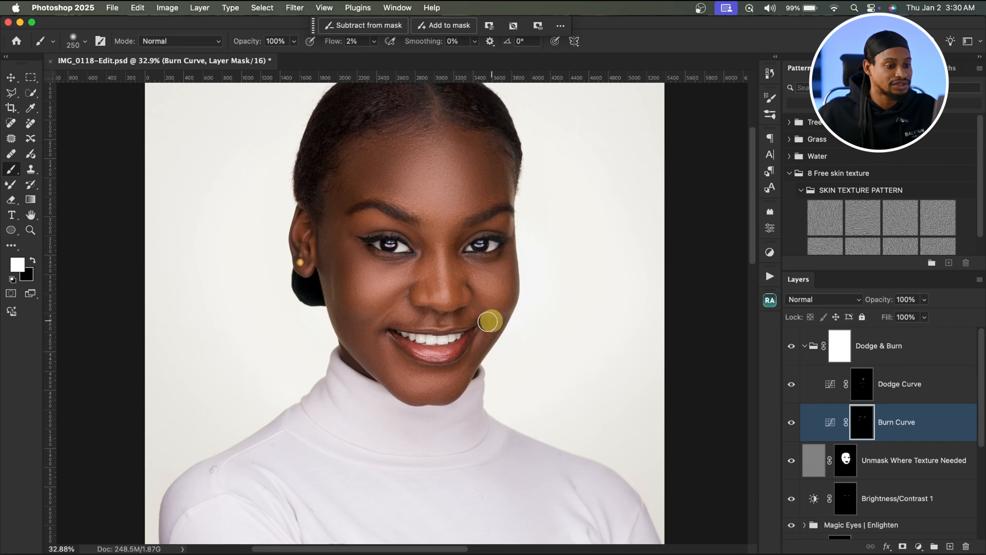
{"action": "mouse_move", "coordinate": [437, 388]}
{"action": "left_mouse_down"}
{"action": "mouse_move", "coordinate": [342, 304]}
{"action": "mouse_move", "coordinate": [341, 260]}
{"action": "mouse_move", "coordinate": [379, 177]}
{"action": "mouse_move", "coordinate": [482, 182]}
{"action": "left_mouse_up"}
{"action": "key", "text": "bracketright"}
{"action": "key", "text": "bracketright"}
{"action": "key", "text": "bracketright"}
{"action": "key", "text": "bracketright"}
{"action": "key", "text": "bracketright"}
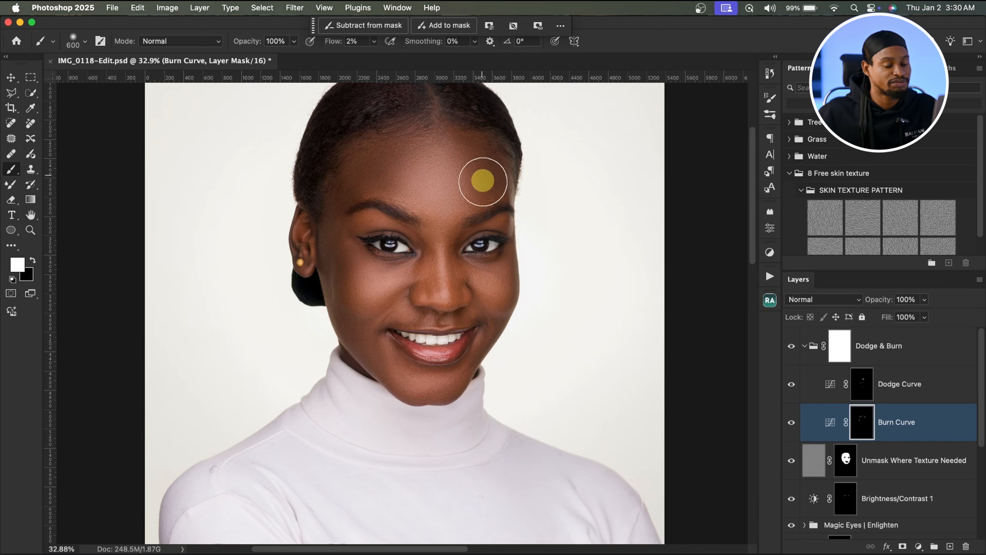
Step: Collapse the Dodge & Burn group and toggle its visibility to compare the image with and without it
{"action": "left_click", "coordinate": [804, 348]}
{"action": "left_click_drag", "start_coordinate": [449, 224], "coordinate": [484, 221]}
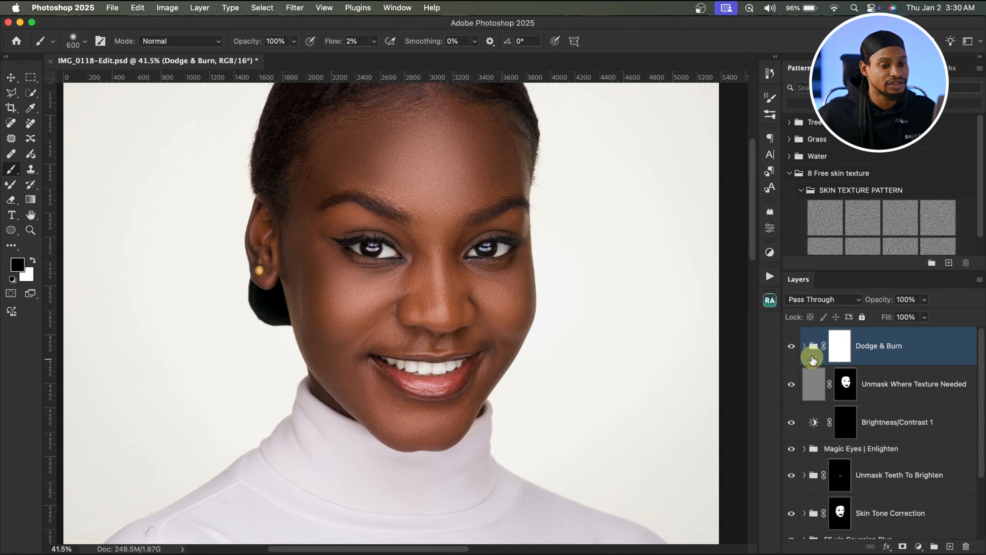
{"action": "left_click", "coordinate": [792, 347]}
{"action": "left_click", "coordinate": [792, 347]}
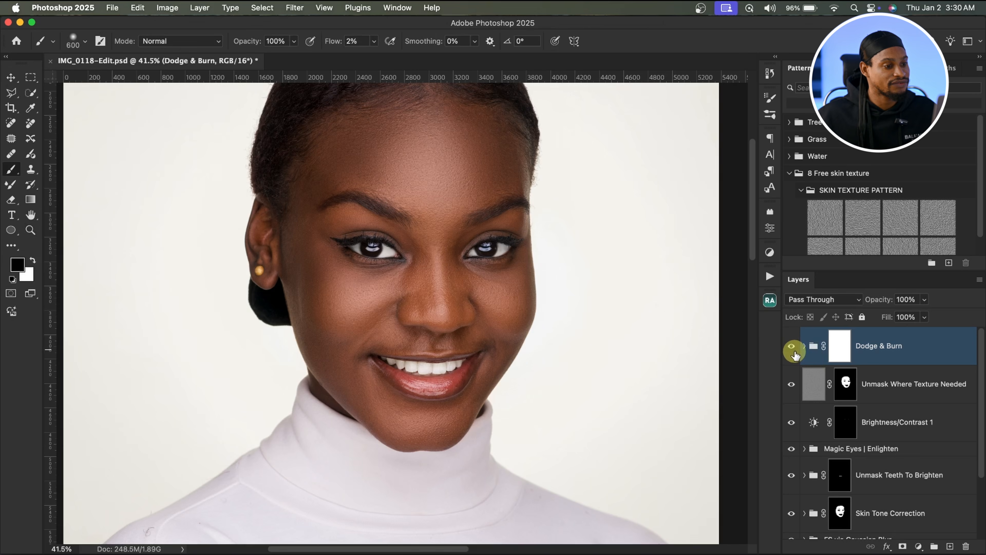
{"action": "left_click", "coordinate": [793, 349]}
{"action": "left_click", "coordinate": [793, 350]}
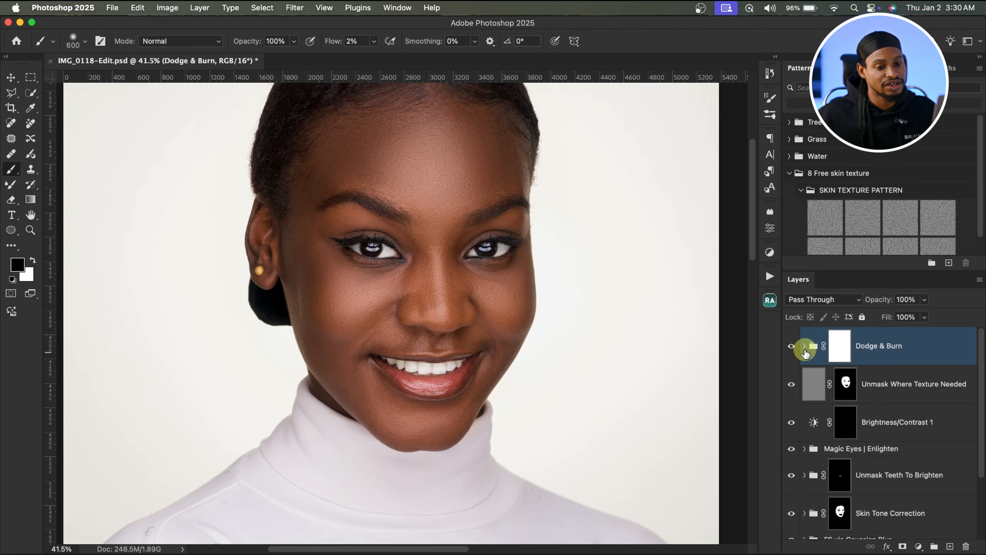
Step: Select the Dodge Curve mask and set its feather to 3.4 px in the mask properties
{"action": "left_click", "coordinate": [804, 346]}
{"action": "left_click", "coordinate": [860, 394]}
{"action": "key", "text": "x"}
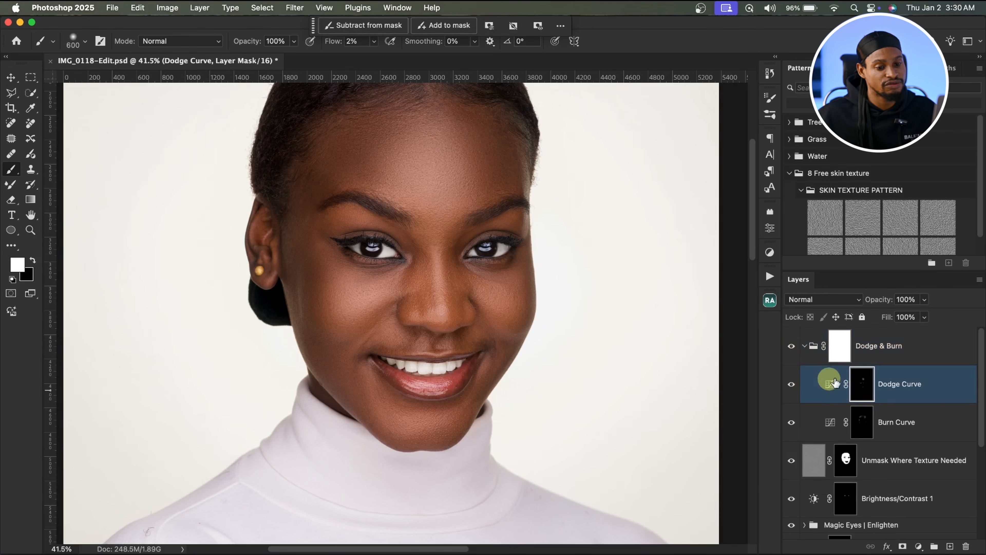
{"action": "left_click", "coordinate": [770, 230]}
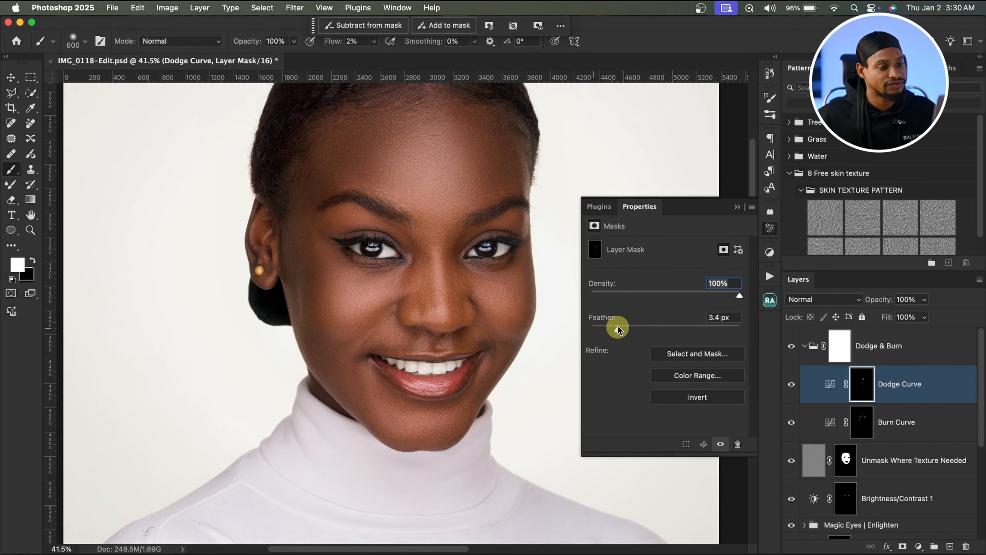
{"action": "left_click_drag", "start_coordinate": [618, 330], "coordinate": [619, 329]}
{"action": "left_click", "coordinate": [737, 206]}
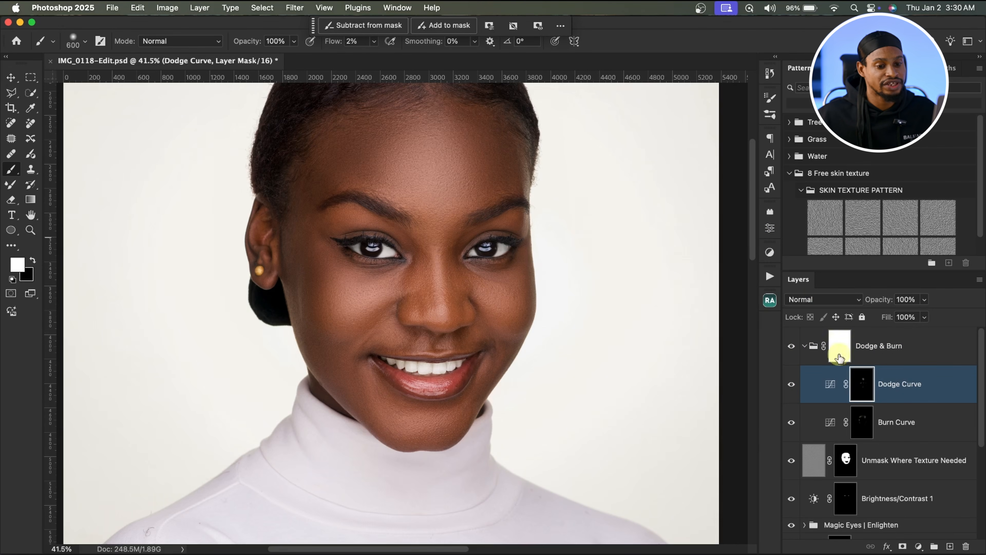
Step: Select the Burn Curve mask and set its feather to 2.6 px in the mask properties
{"action": "left_click", "coordinate": [861, 424]}
{"action": "left_click", "coordinate": [390, 11]}
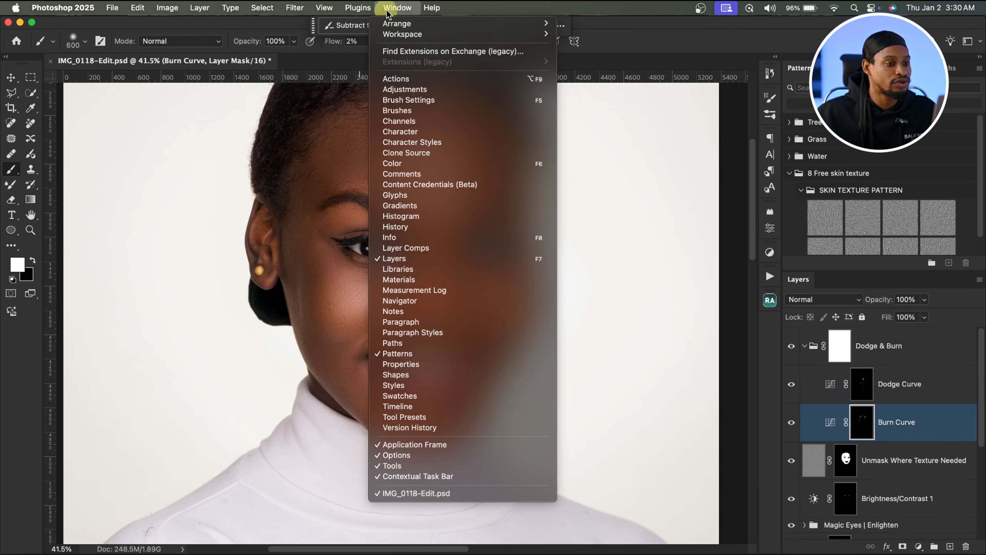
{"action": "left_click", "coordinate": [418, 366]}
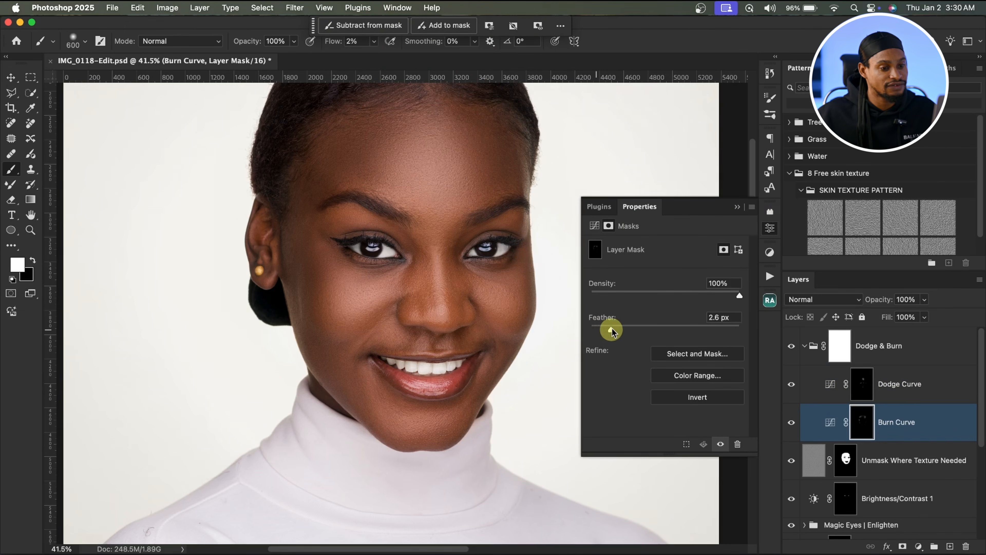
{"action": "left_click", "coordinate": [737, 209]}
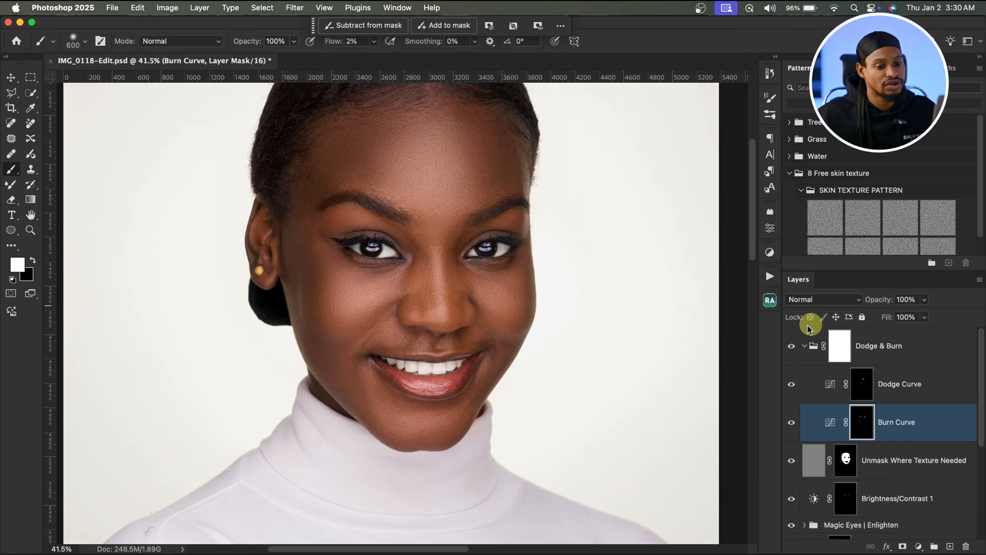
Step: Collapse the Dodge & Burn group and toggle its visibility again to compare the dodge and burn result
{"action": "left_click", "coordinate": [803, 347]}
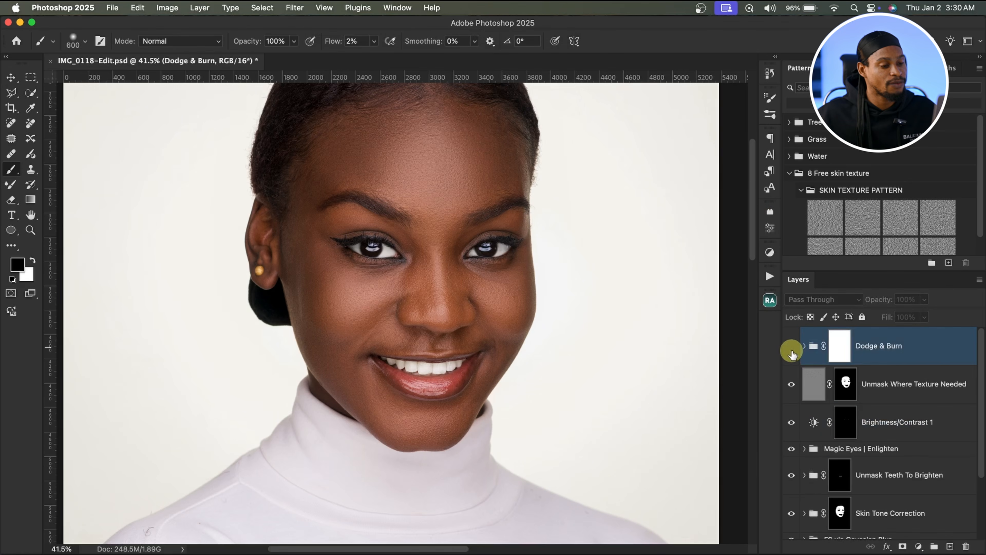
{"action": "left_click", "coordinate": [791, 348]}
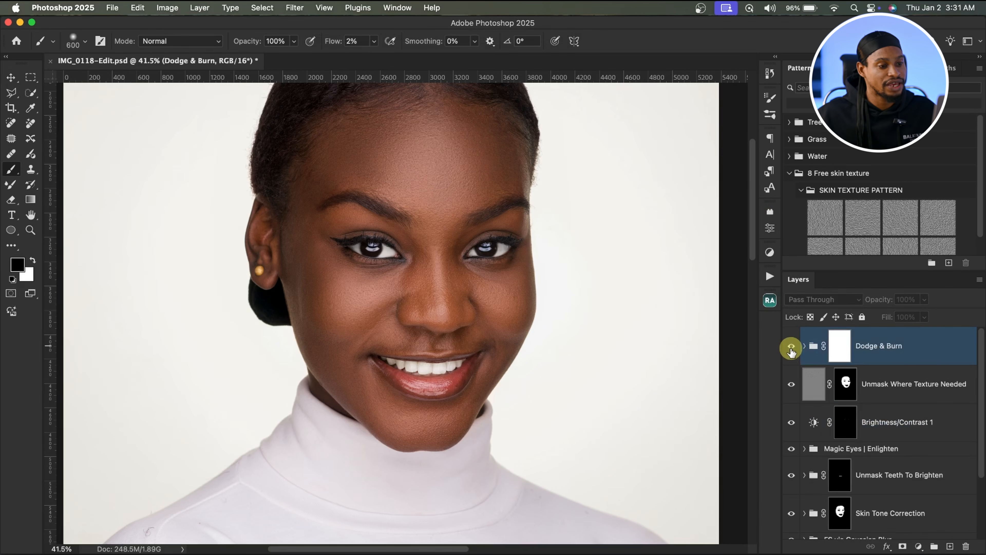
{"action": "left_click", "coordinate": [791, 349]}
Step: Select all retouching layers from Dodge & Burn down to Layer 1 and group them into one group
{"action": "left_click_drag", "start_coordinate": [978, 412], "coordinate": [982, 486]}
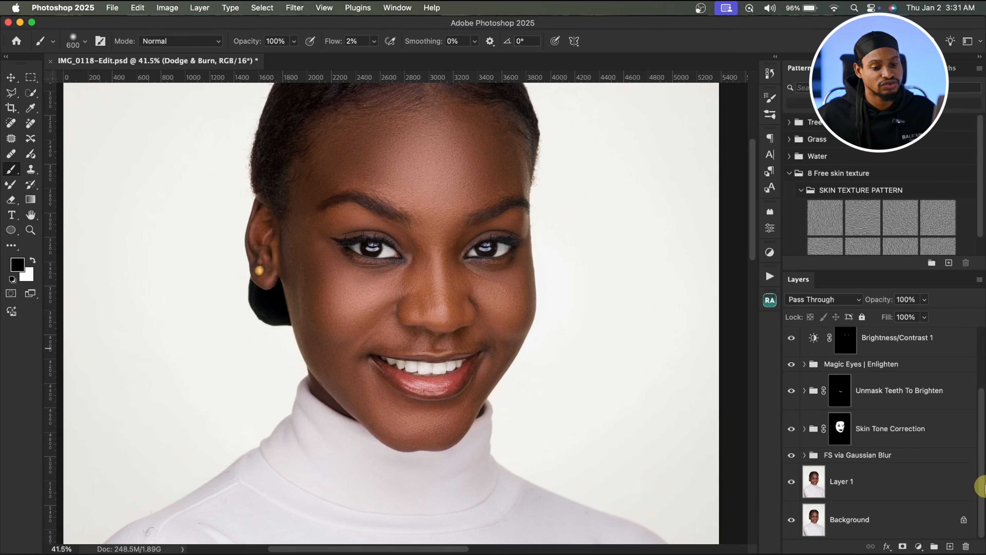
{"action": "left_click", "coordinate": [893, 493], "text": "shift"}
{"action": "key", "text": "super+g"}
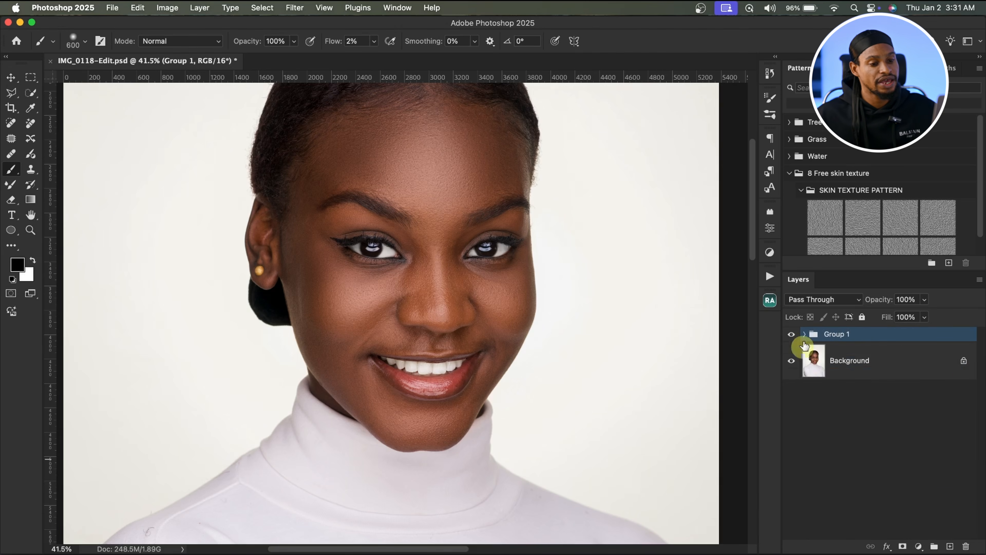
Step: Toggle Group 1's visibility while zooming to compare the retouched portrait with the original
{"action": "left_click_drag", "start_coordinate": [518, 293], "coordinate": [480, 327]}
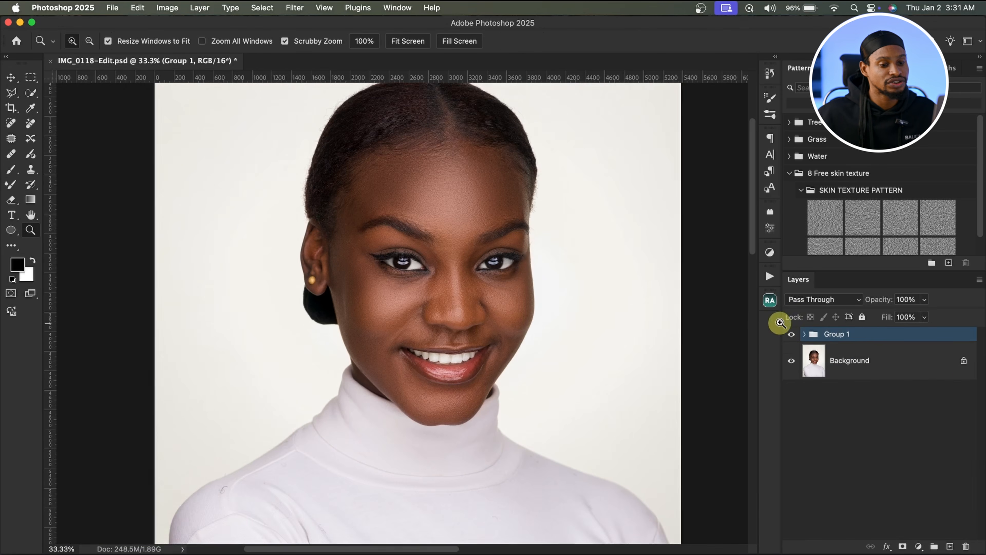
{"action": "left_click", "coordinate": [793, 335]}
{"action": "left_click_drag", "start_coordinate": [407, 178], "coordinate": [446, 174]}
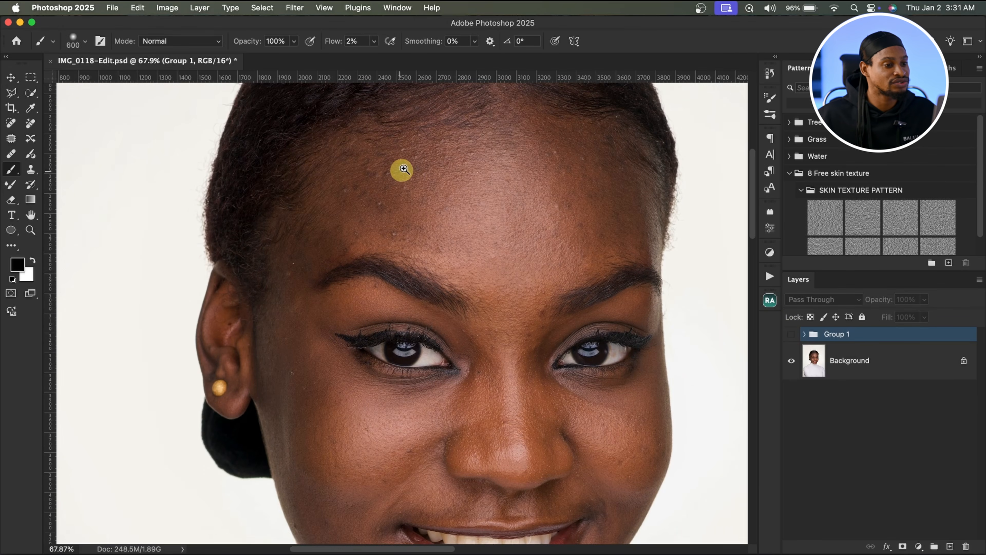
{"action": "key", "text": "super+0"}
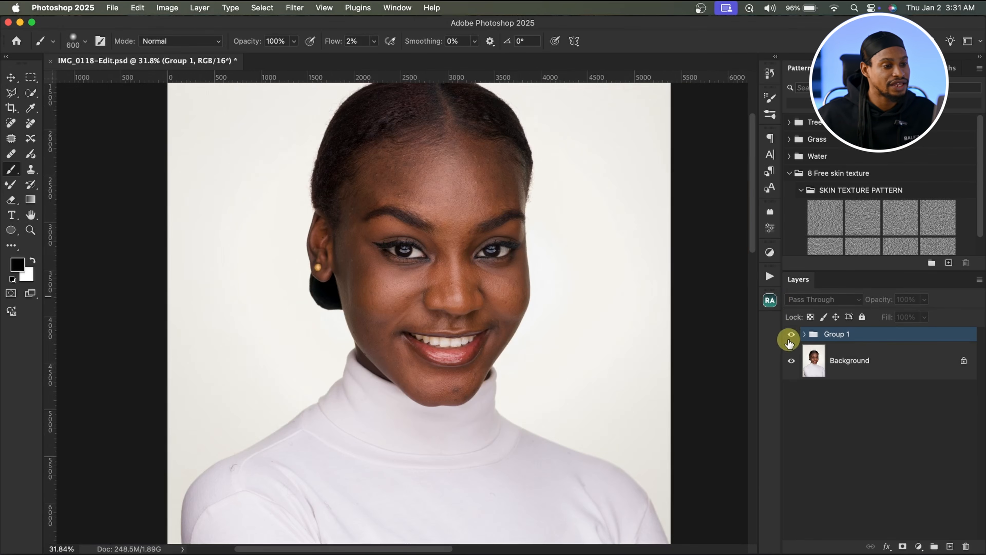
{"action": "left_click", "coordinate": [791, 337]}
Step: Zoom into and pan across the face to inspect the final retouched skin
{"action": "key", "text": "z"}
{"action": "mouse_move", "coordinate": [416, 164]}
{"action": "left_mouse_down"}
{"action": "mouse_move", "coordinate": [465, 163]}
{"action": "mouse_move", "coordinate": [447, 159]}
{"action": "left_mouse_up"}
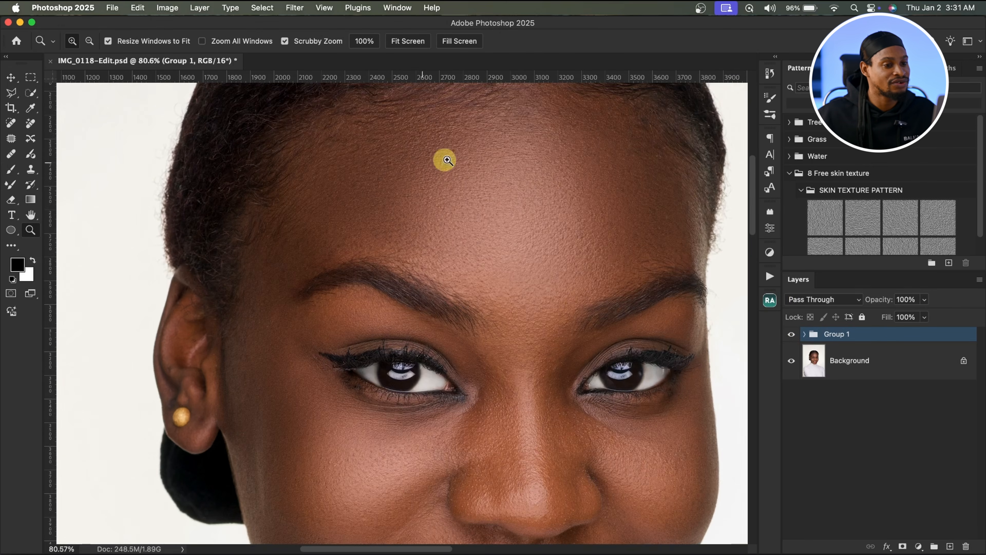
{"action": "key", "text": "b"}
{"action": "scroll", "coordinate": [582, 252], "scroll_direction": "down", "scroll_amount": 10}
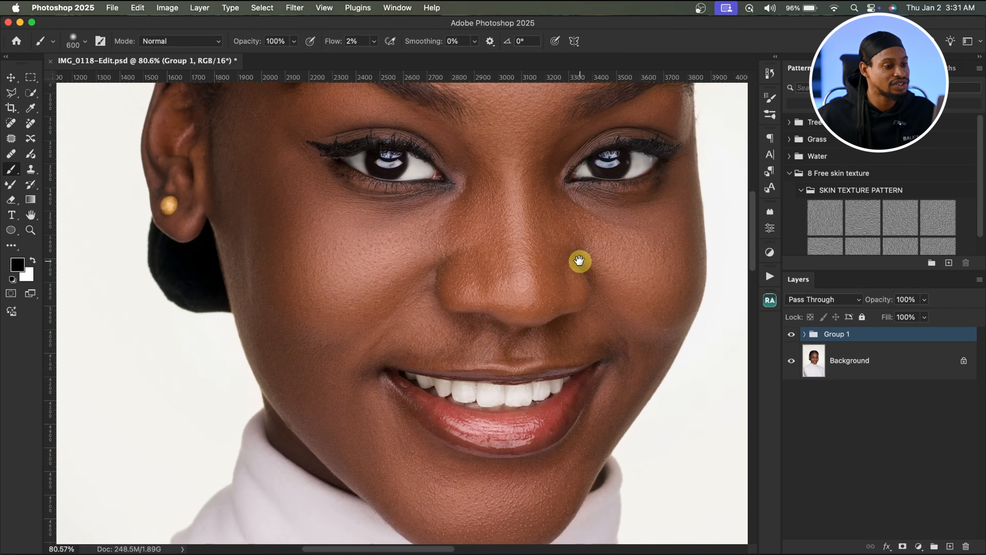
{"action": "scroll", "coordinate": [580, 261], "scroll_direction": "right", "scroll_amount": 3}
{"action": "left_click_drag", "start_coordinate": [573, 257], "coordinate": [514, 273]}
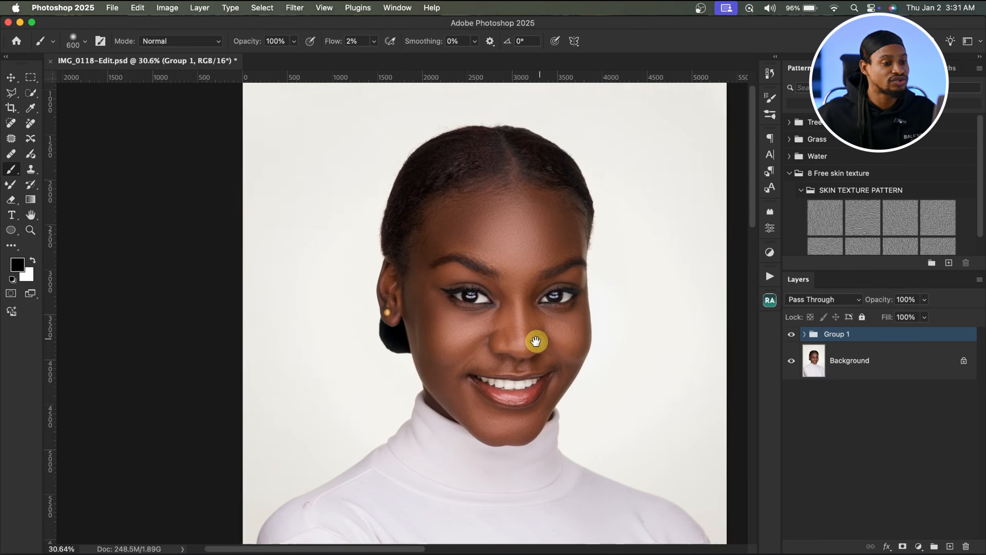
{"action": "left_click_drag", "start_coordinate": [537, 341], "coordinate": [522, 300]}
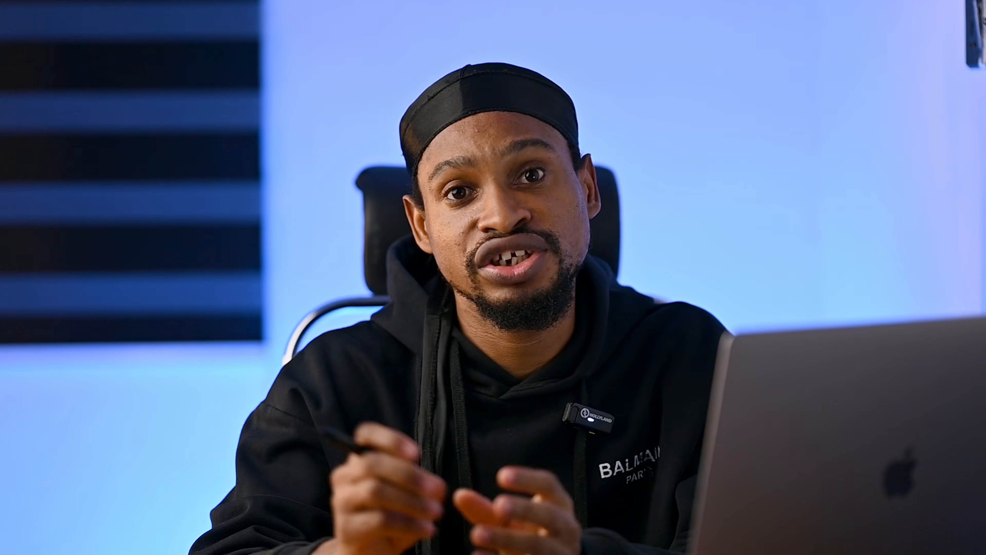